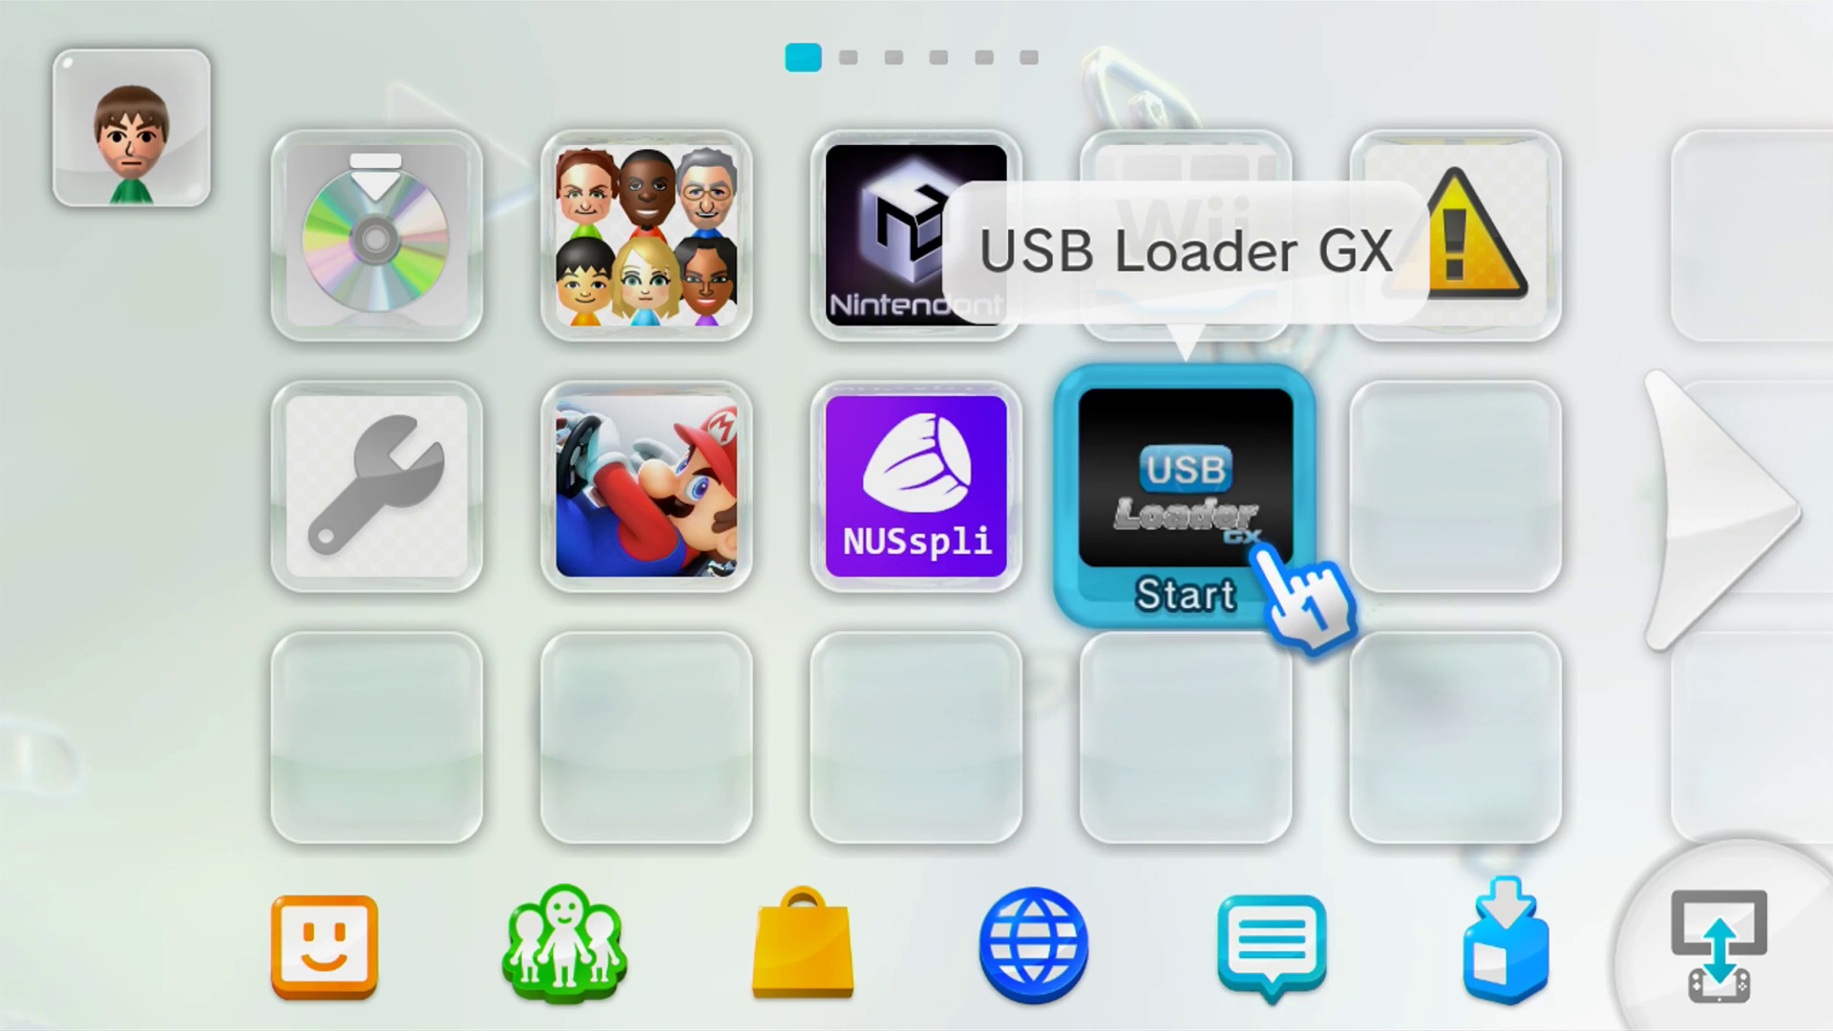
Step: Download the ULGX forwarder archive from the GBAtemp thread's MEGA link and YAWMM.zip from the Google Code Archive page
click(1251, 541)
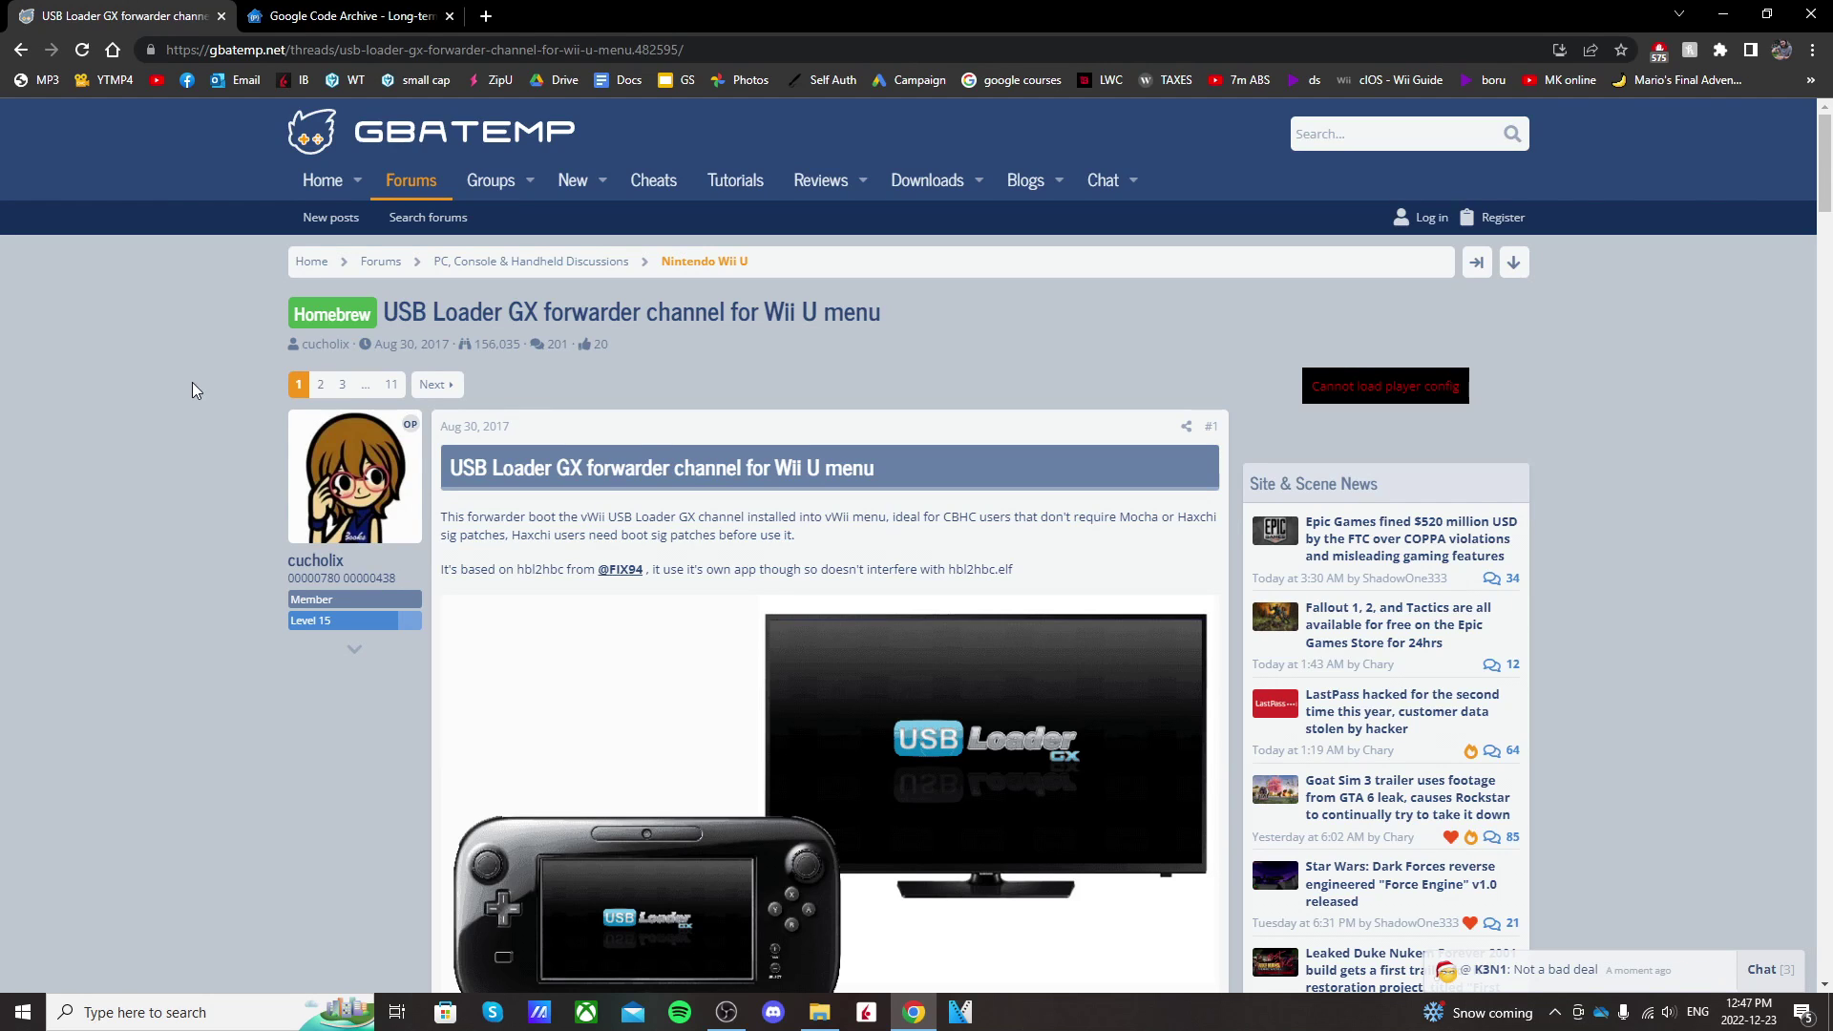
scroll(1035, 363, down, 5)
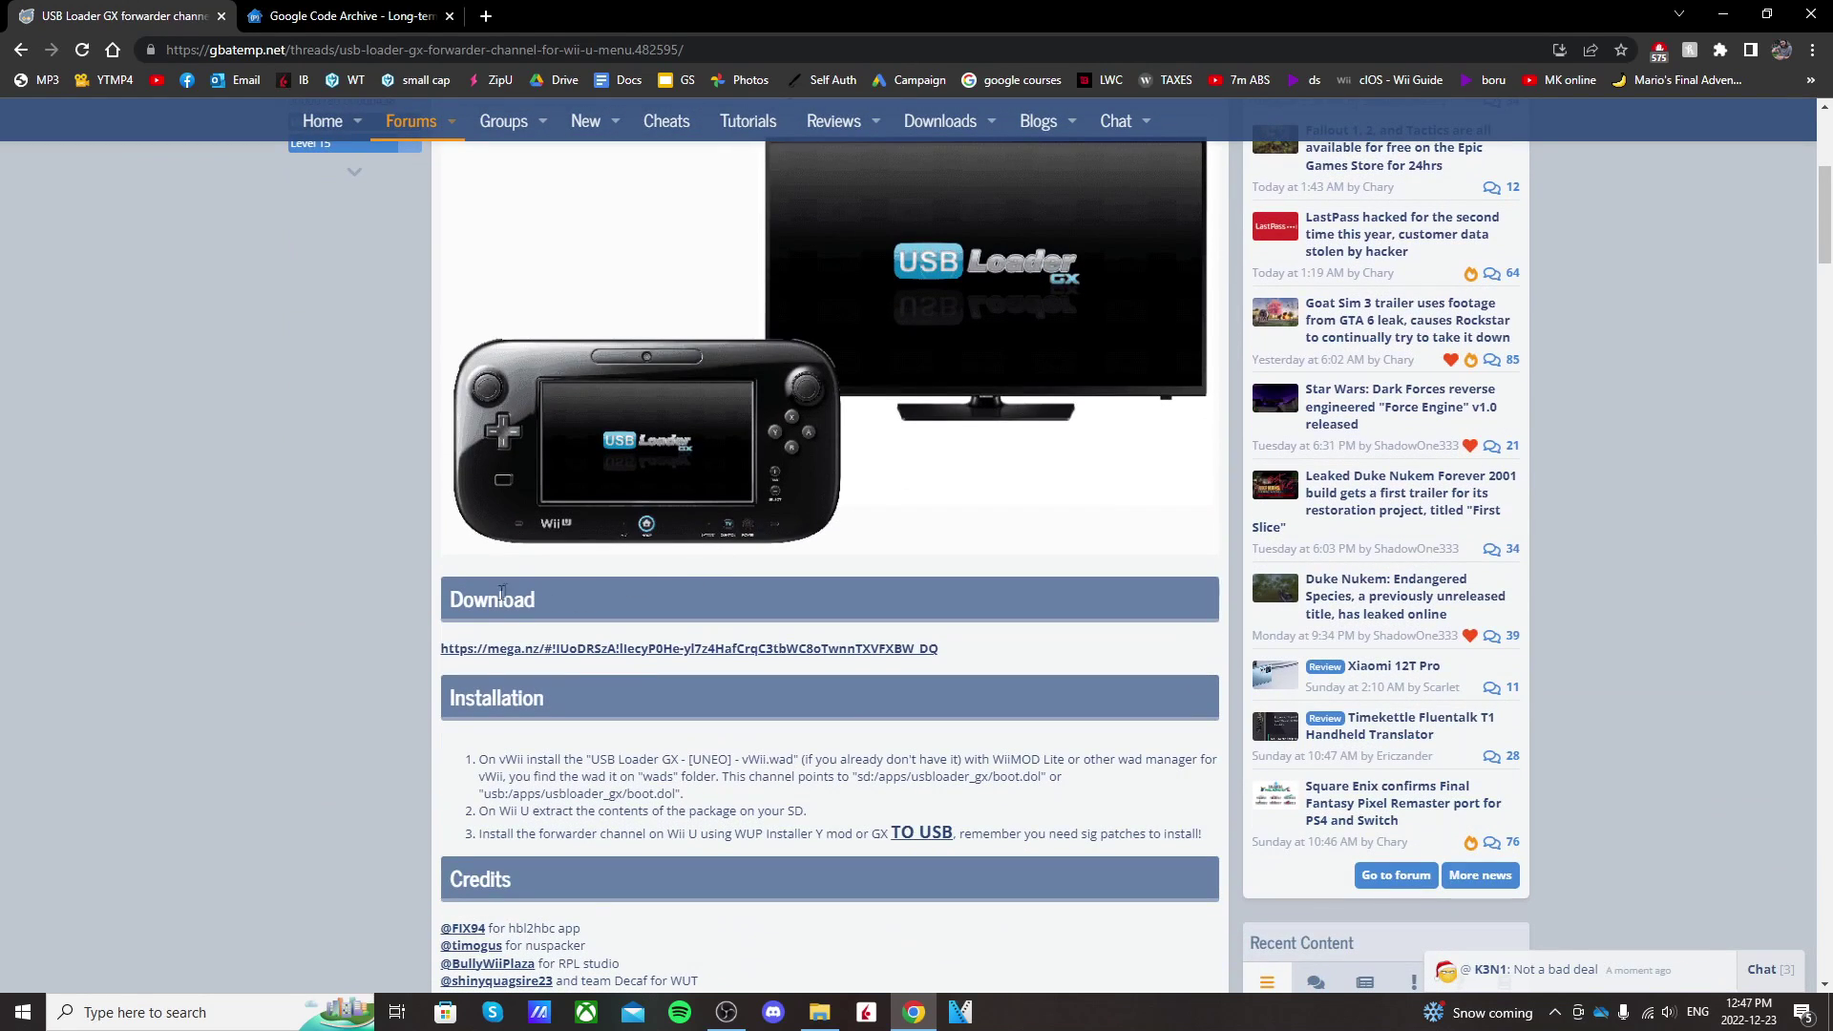
click(640, 649)
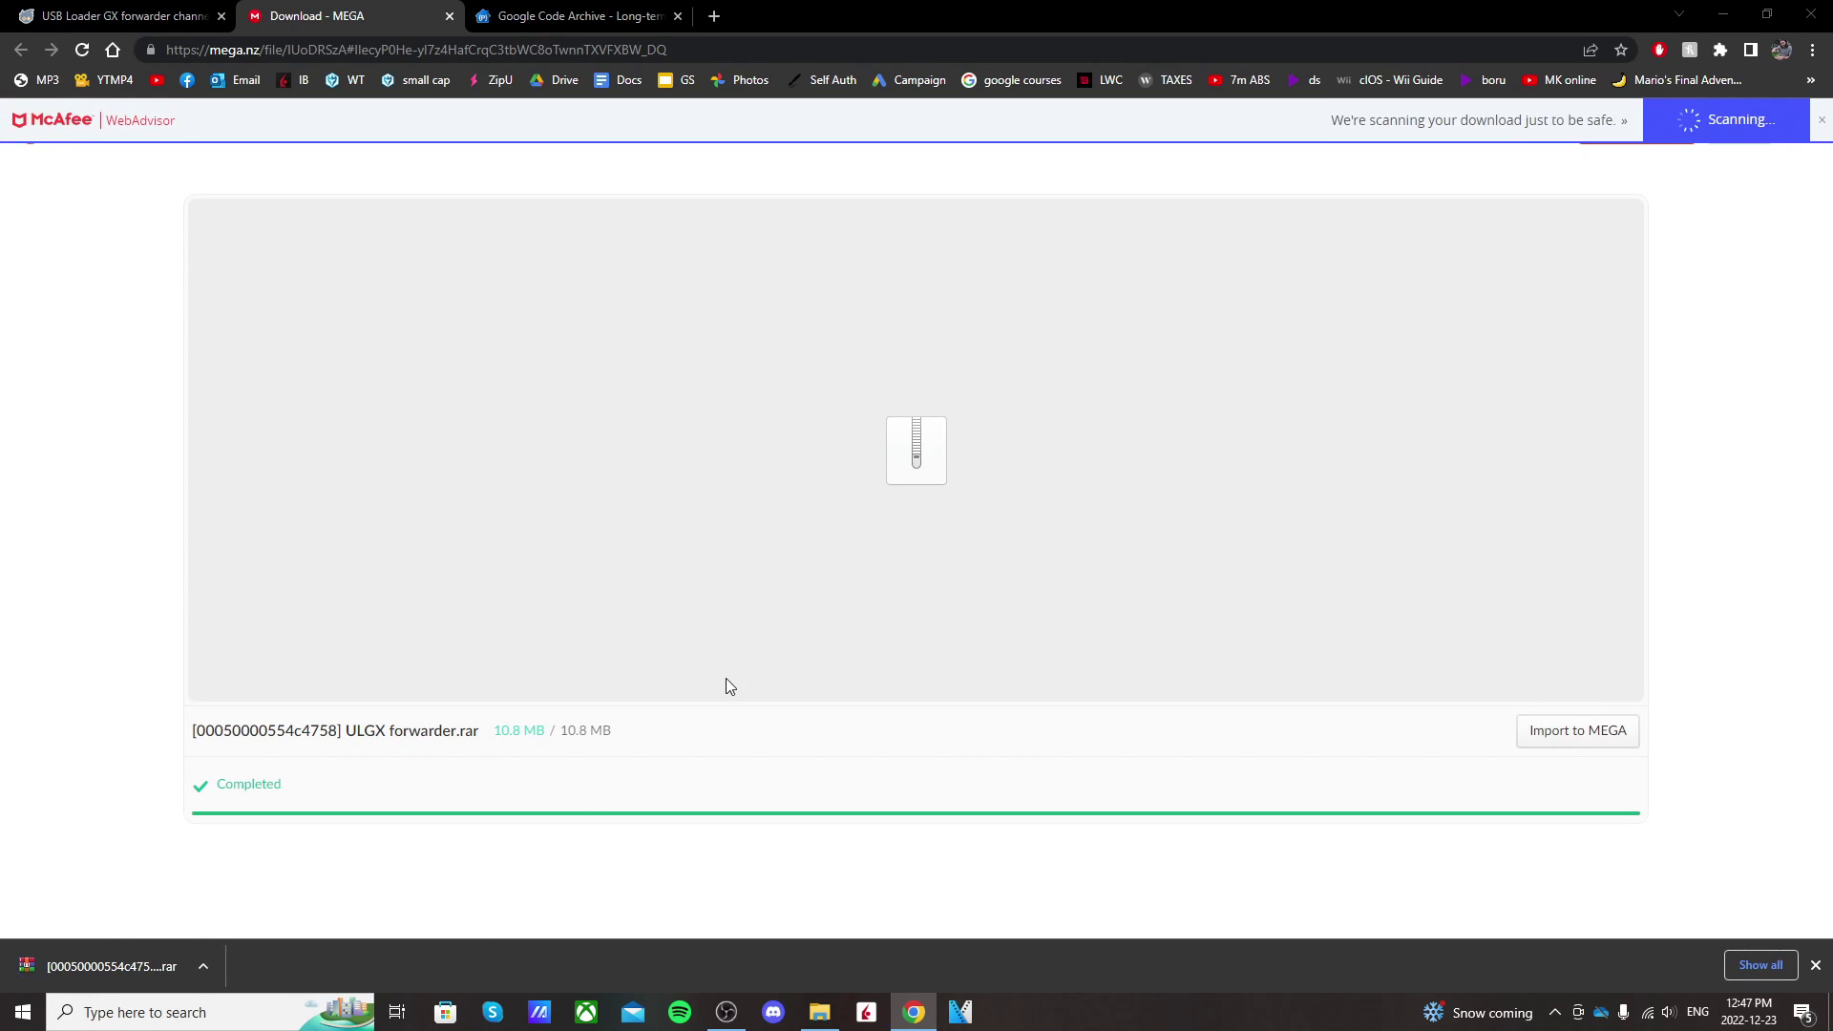
click(595, 17)
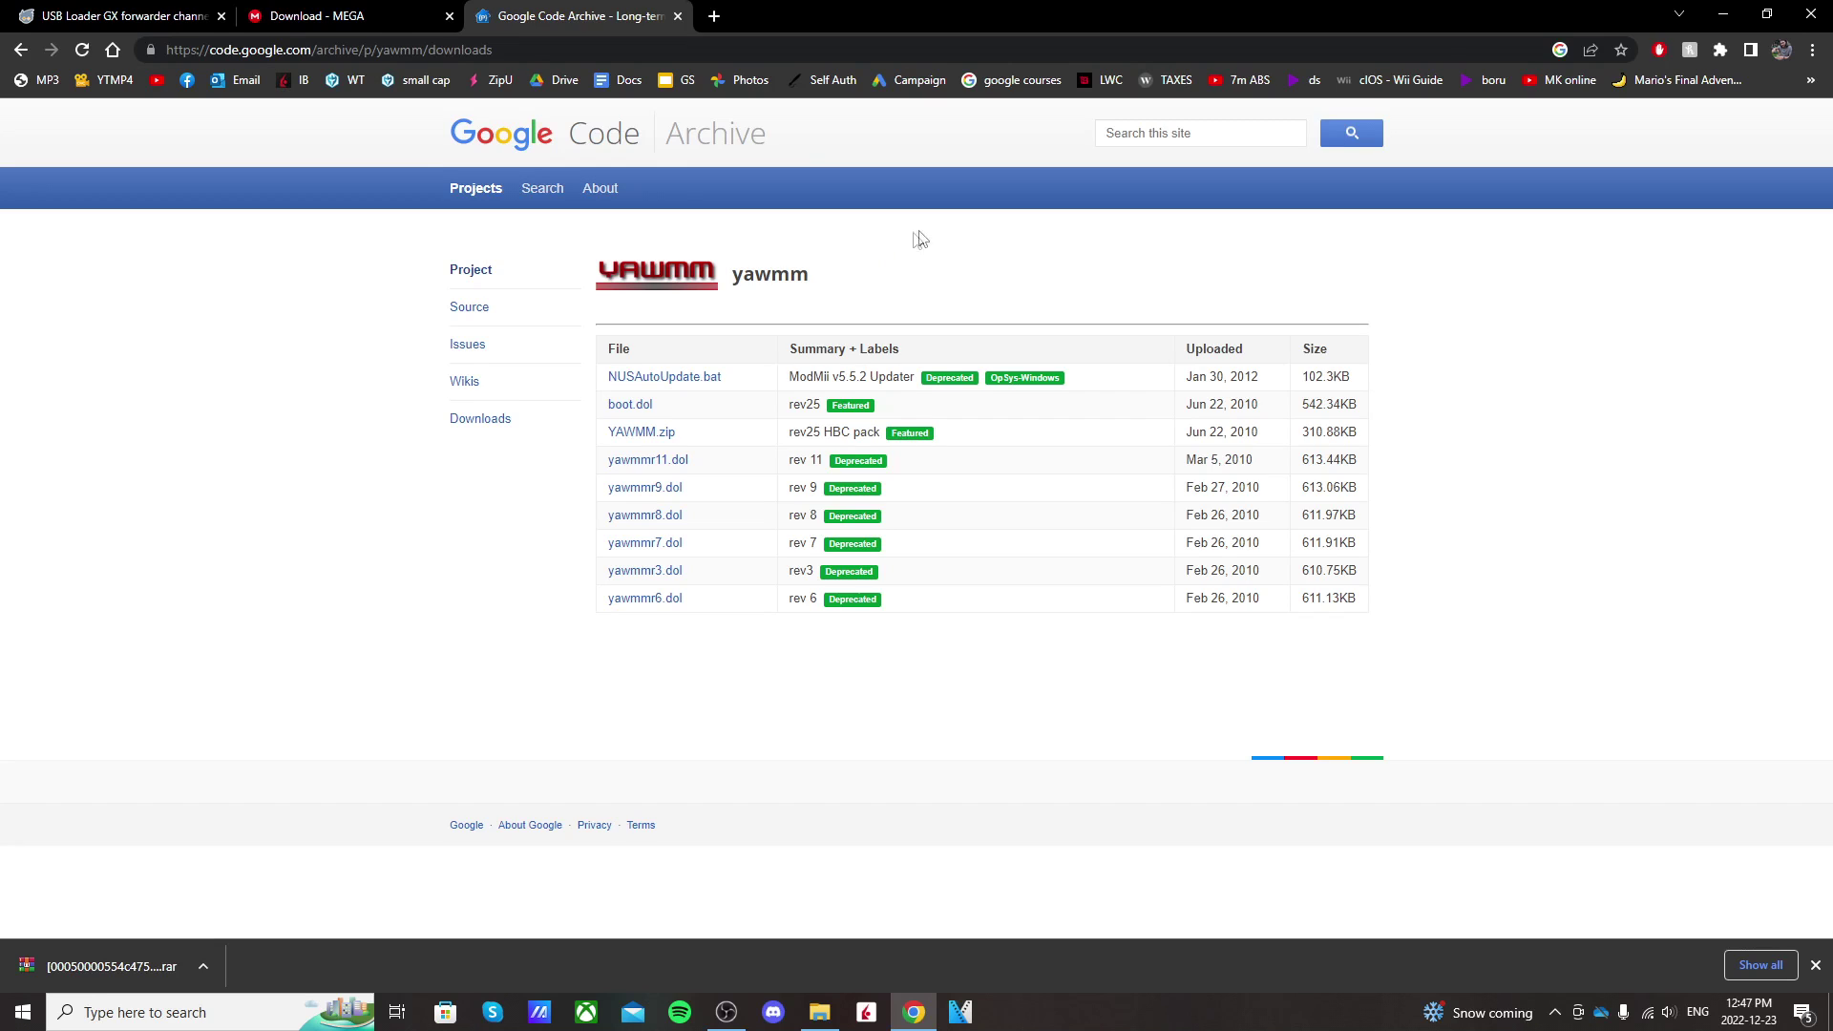
click(657, 435)
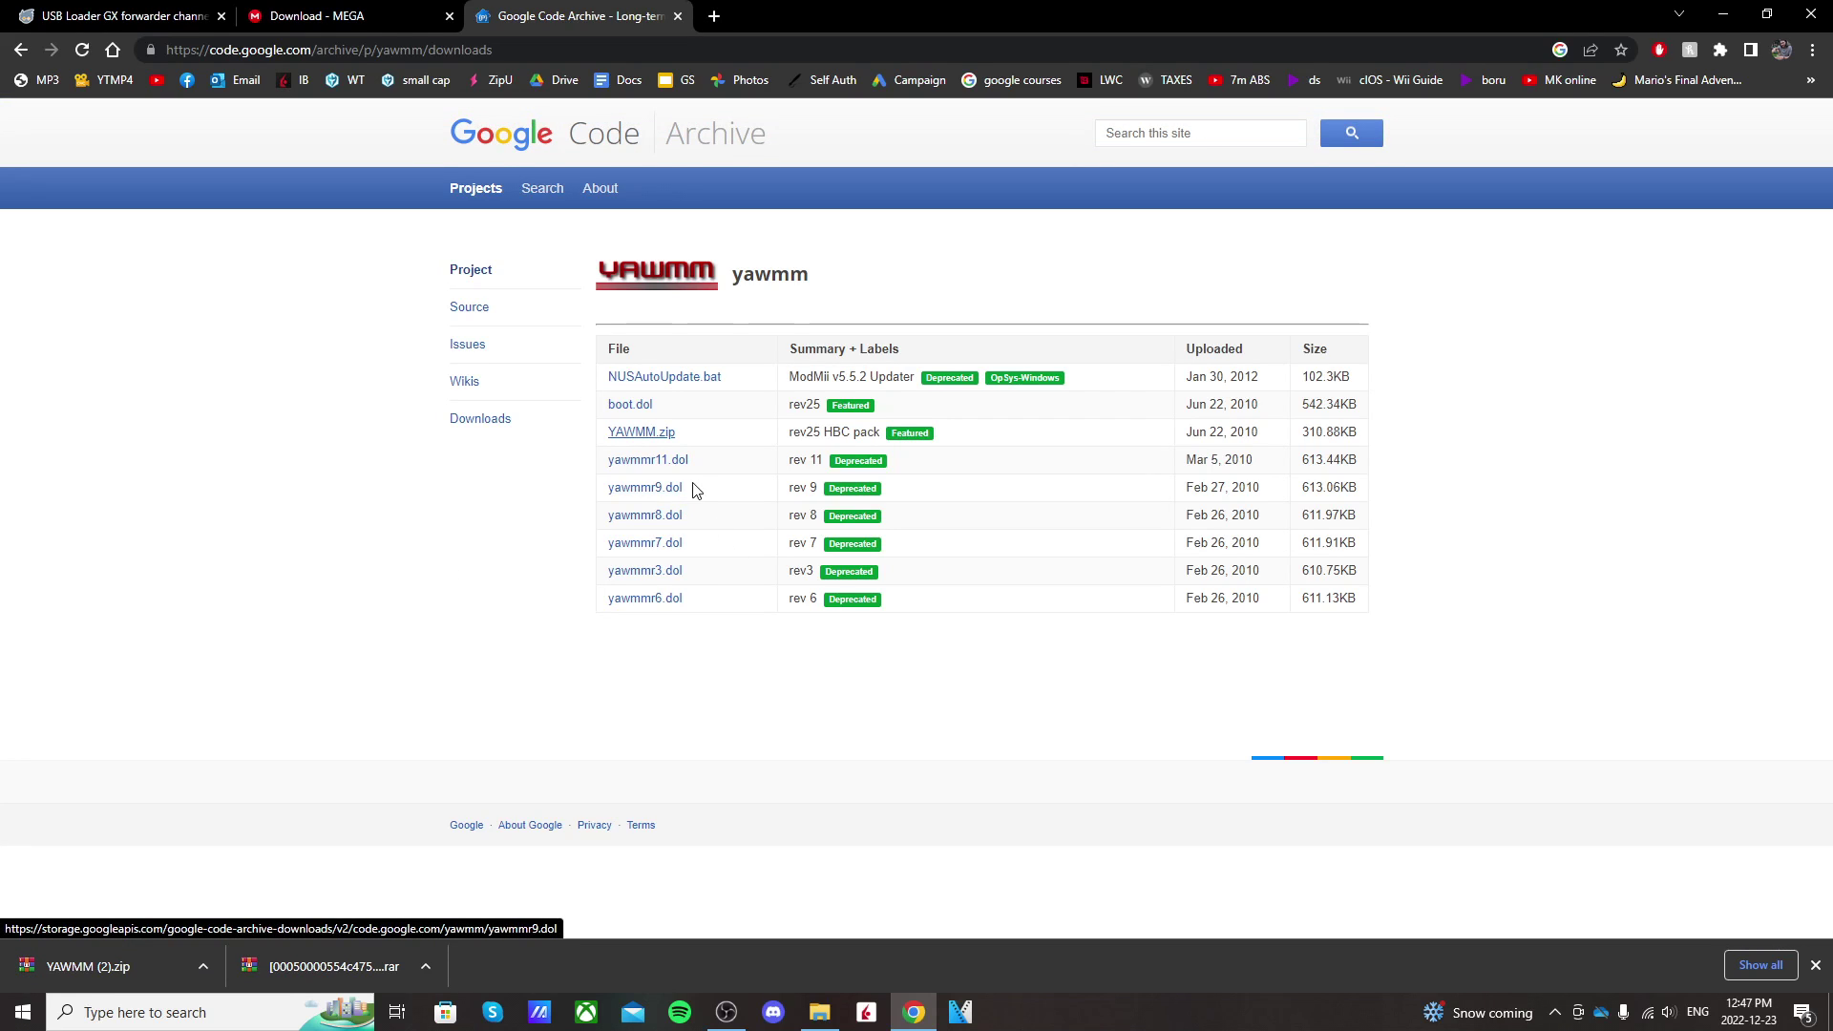
Step: Bring up the G: drive's root in File Explorer and open the inner folder of the downloaded ULGX forwarder archive
click(820, 1012)
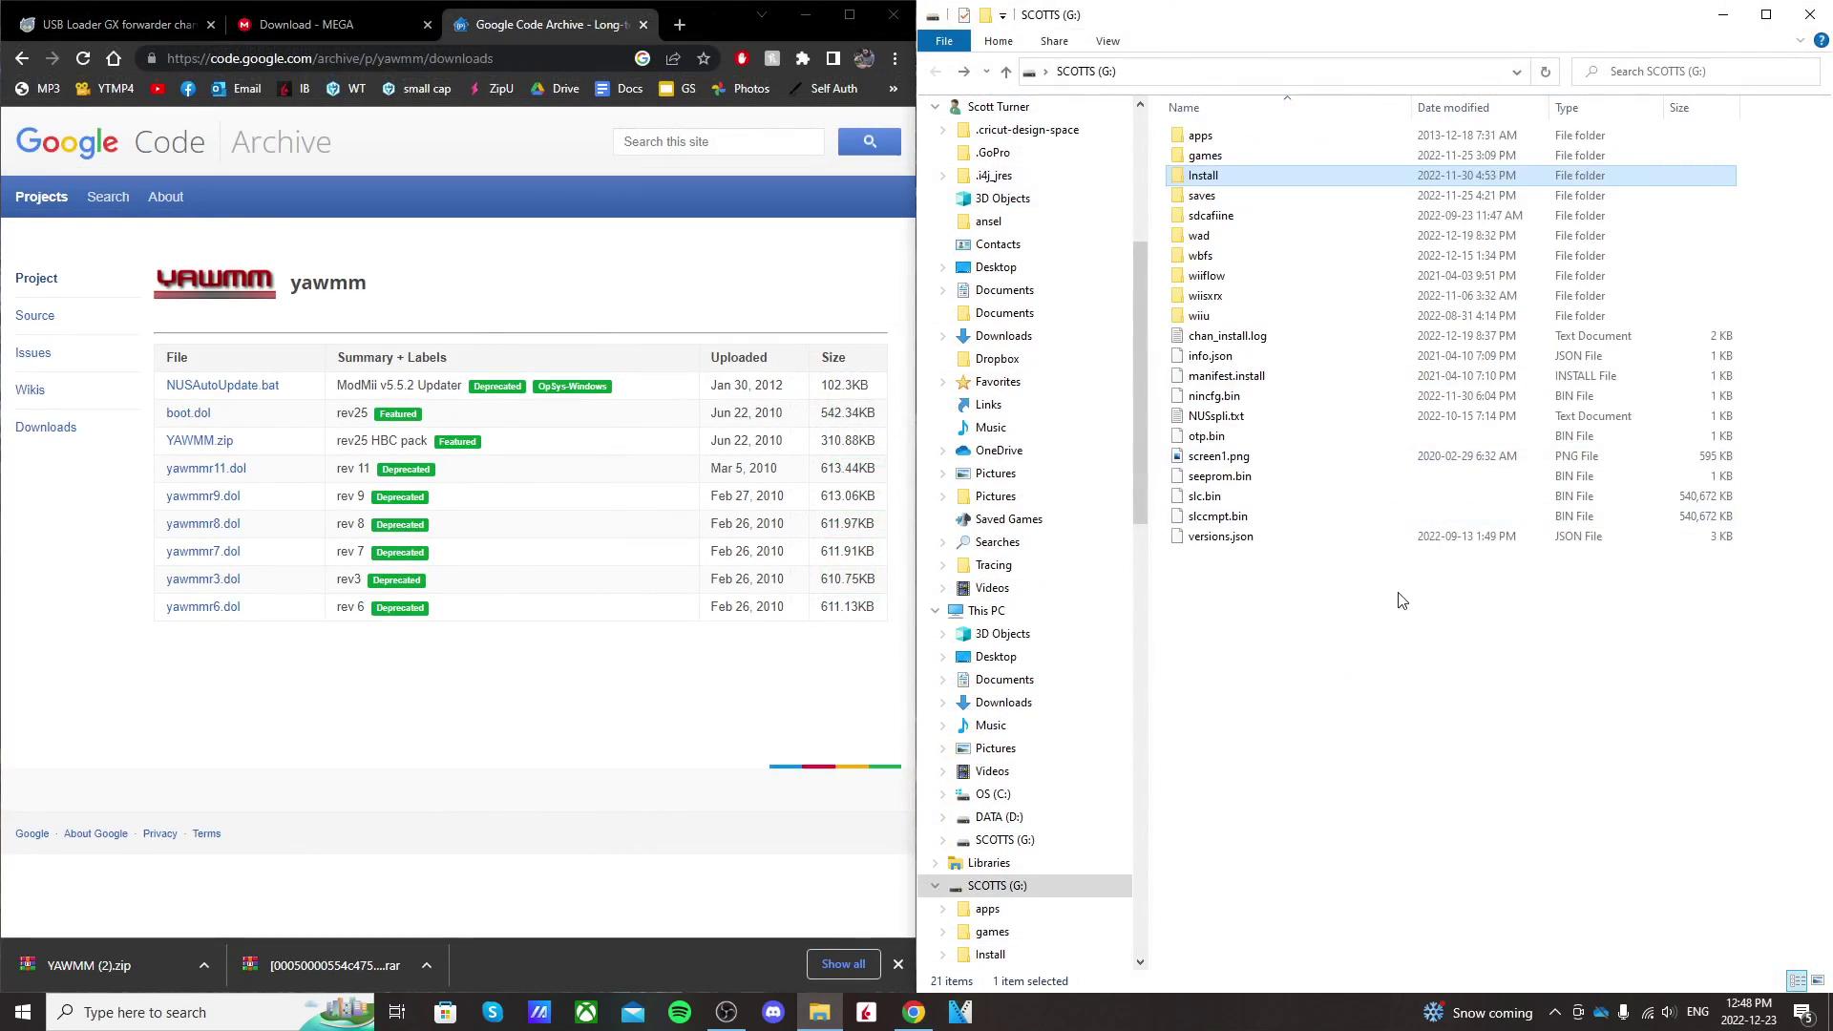
click(1371, 718)
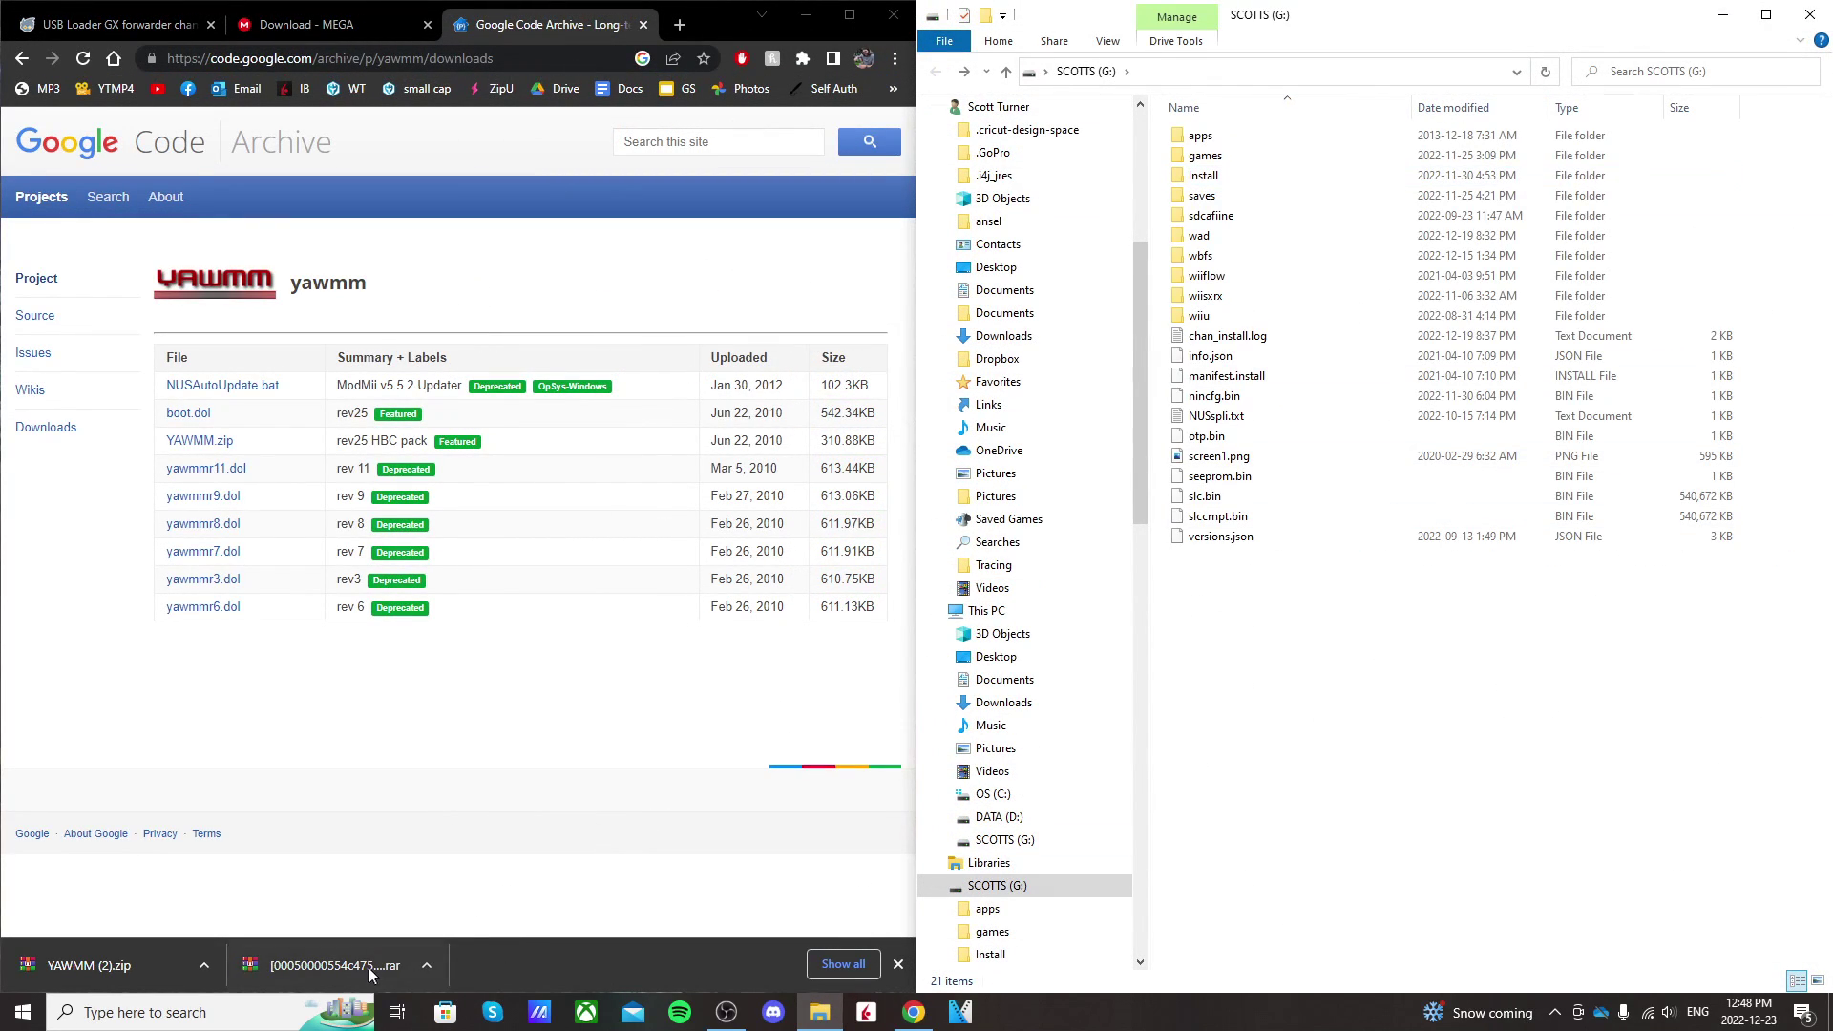
click(340, 971)
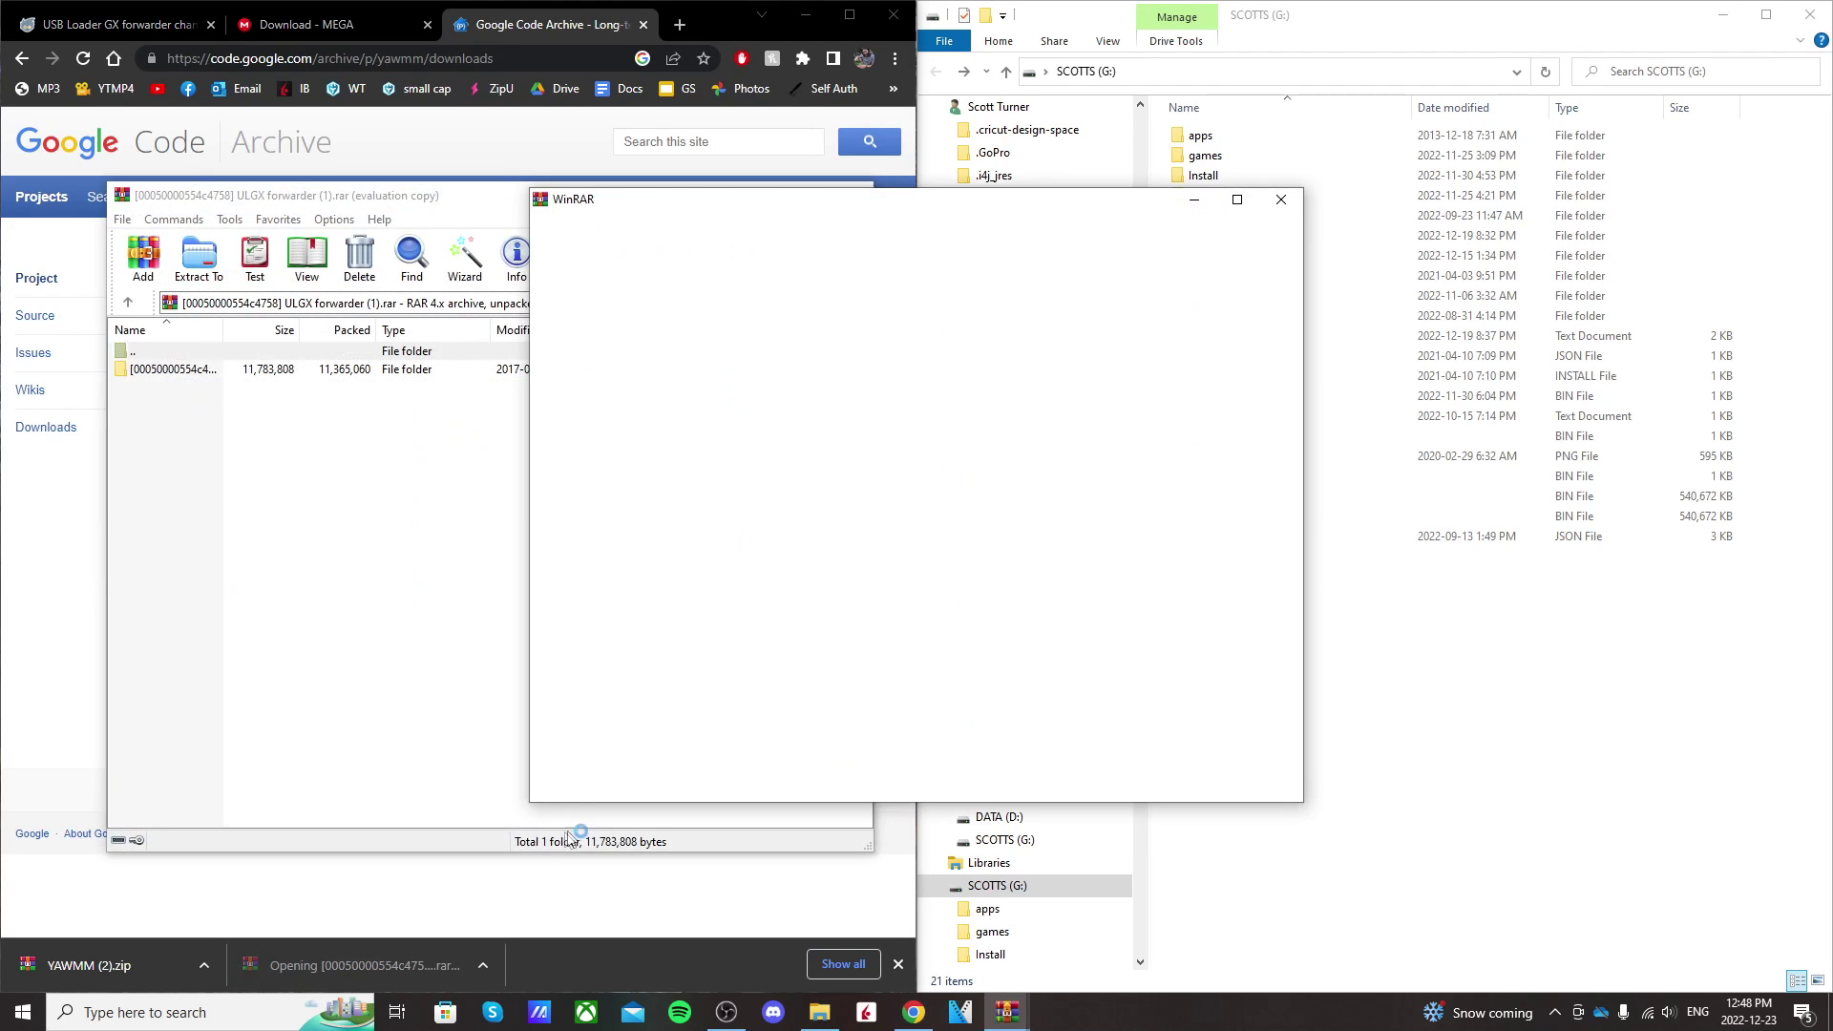
key(Escape)
click(234, 520)
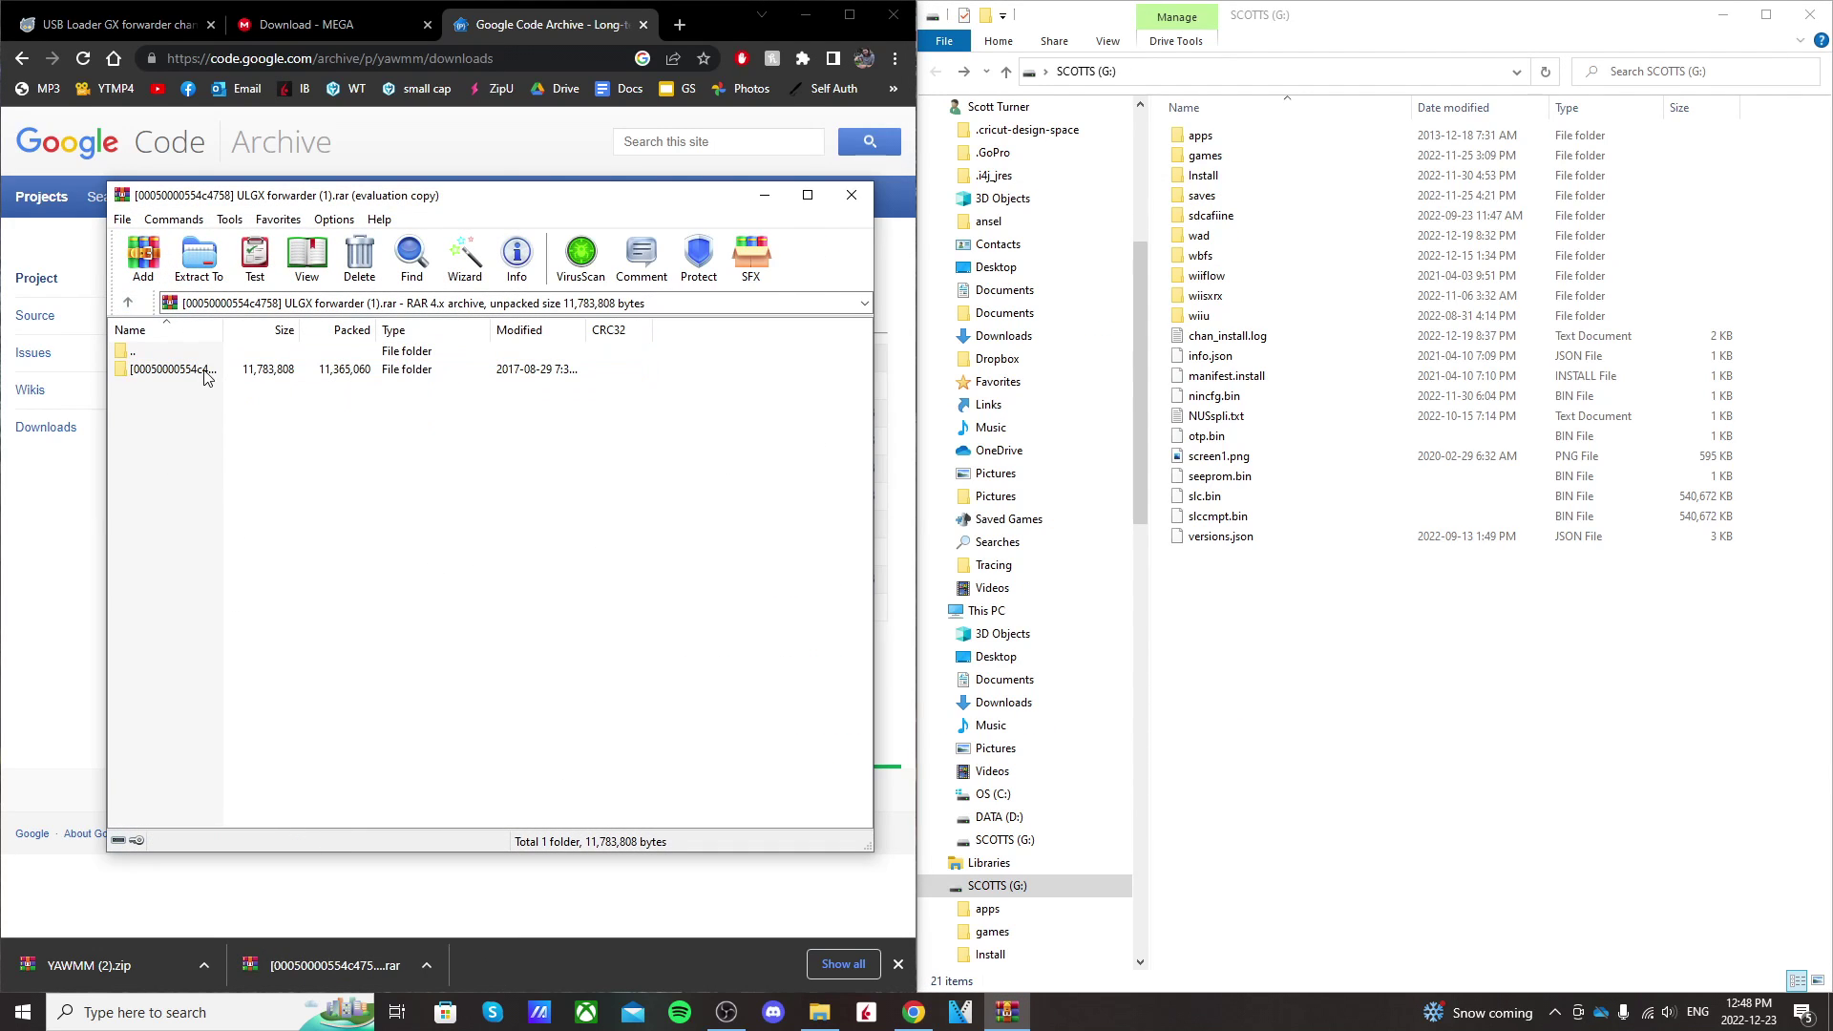
double_click(205, 378)
click(203, 516)
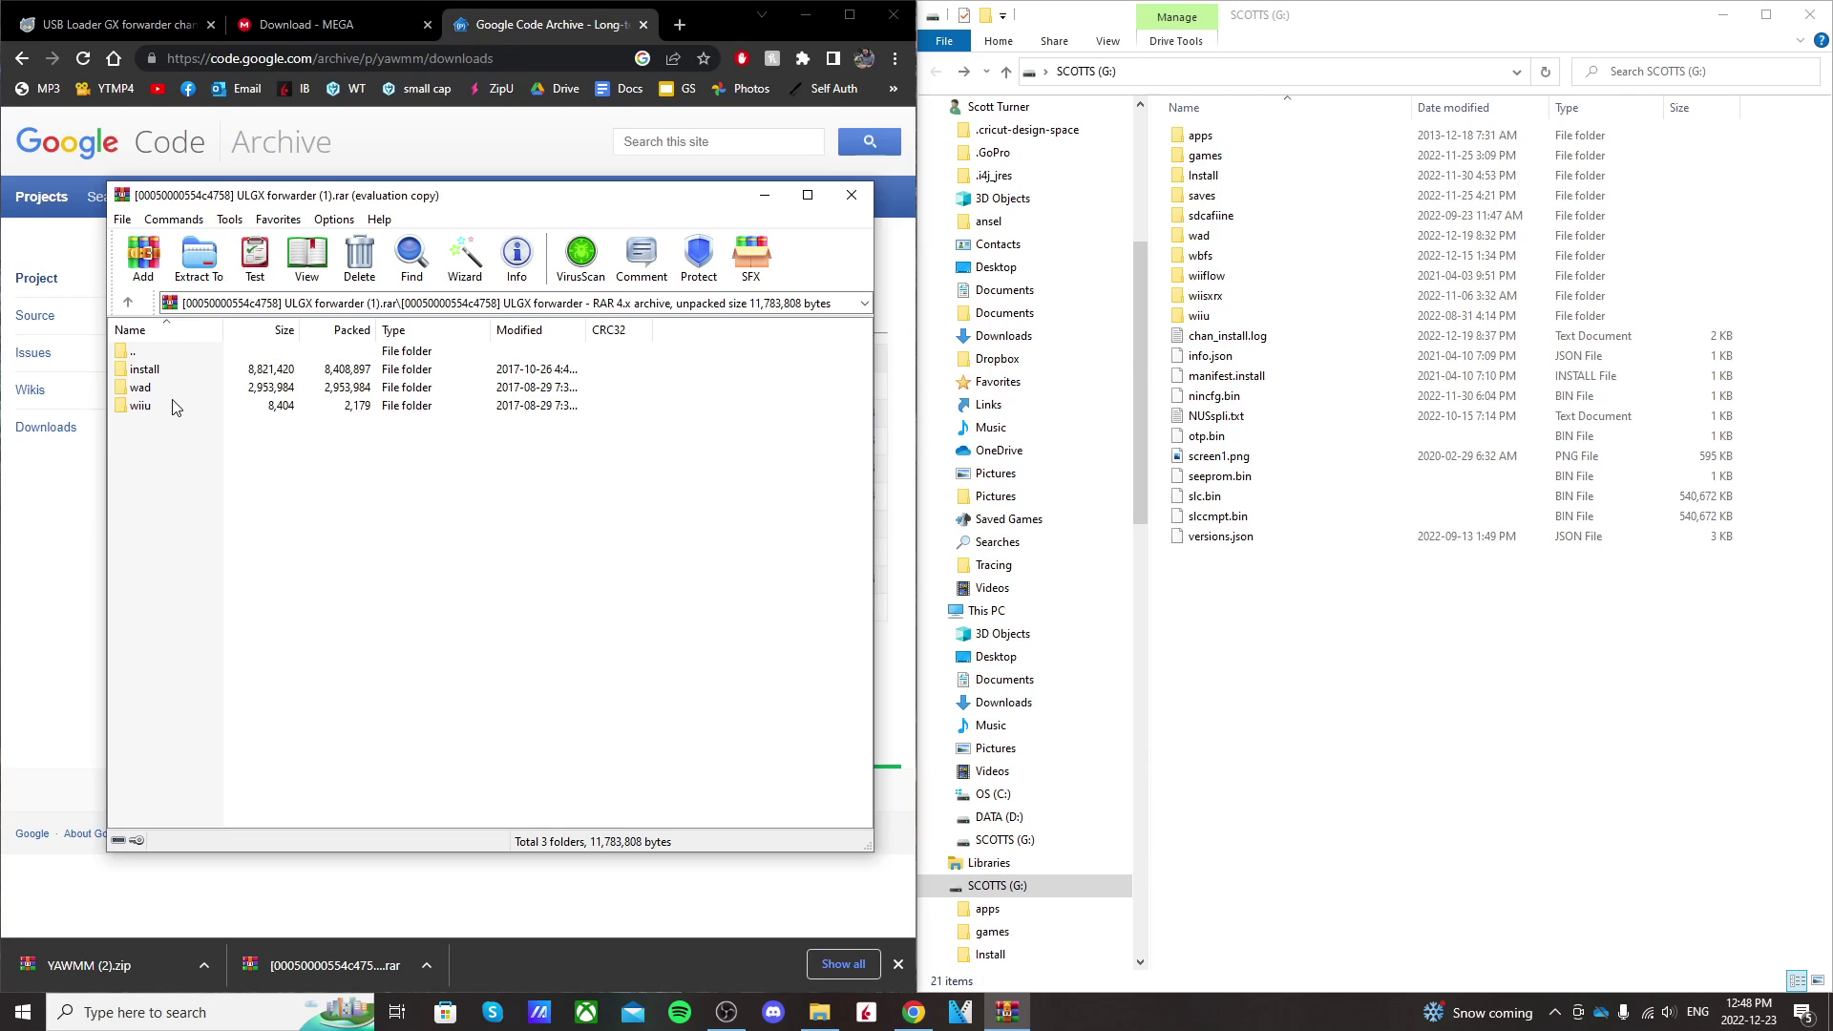
Step: Copy the install, wad and wiiu folders from the forwarder archive to the root of the G: drive
click(1311, 474)
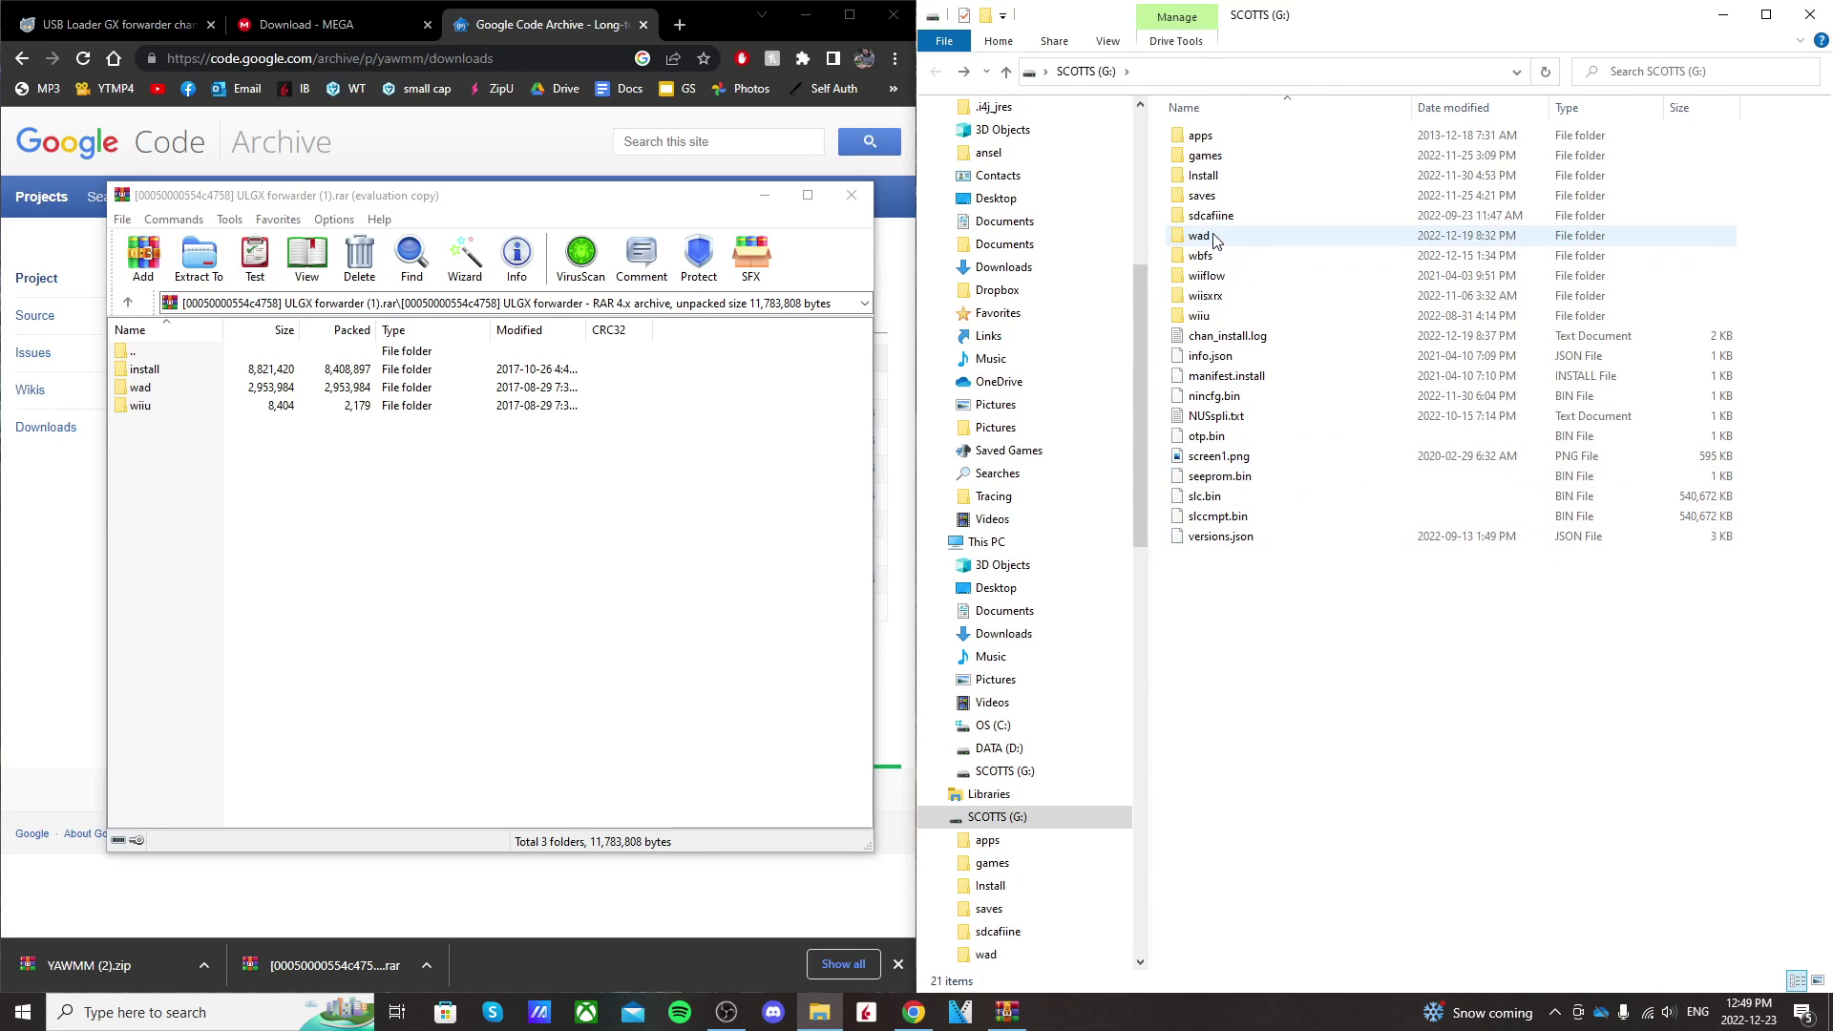
mouse_move(1237, 182)
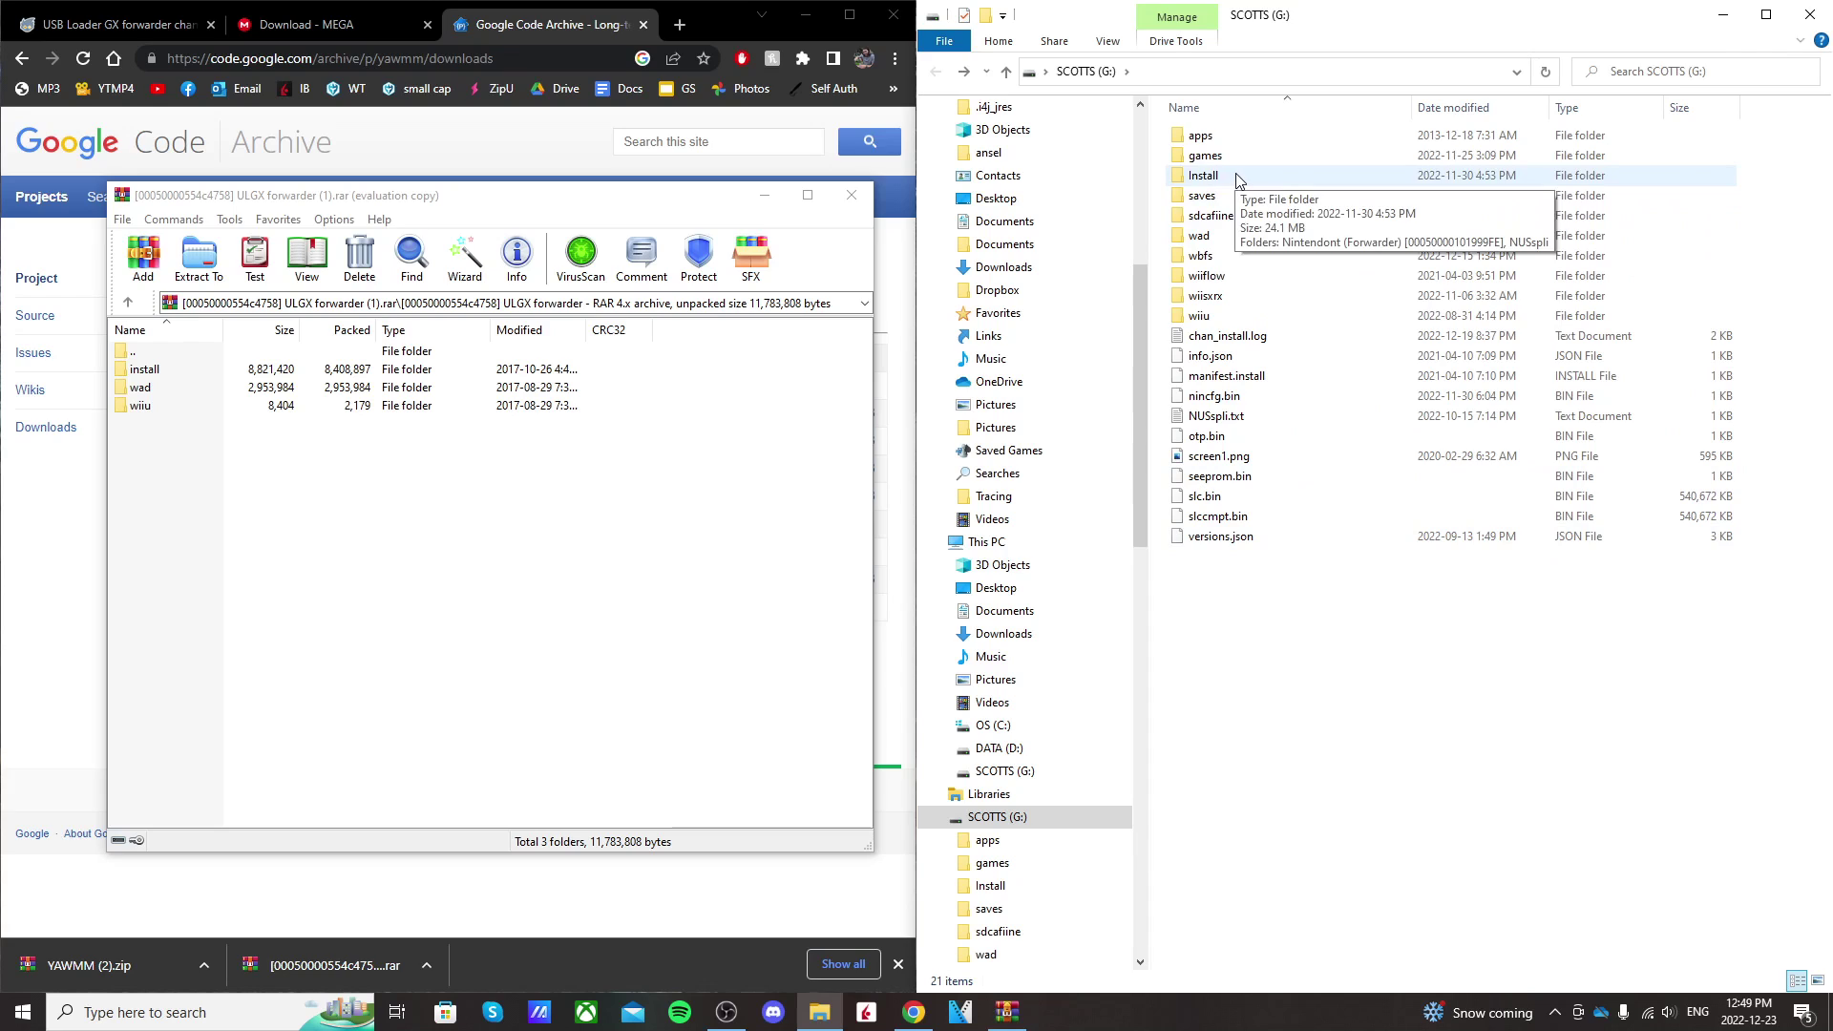
drag(139, 430, 1303, 636)
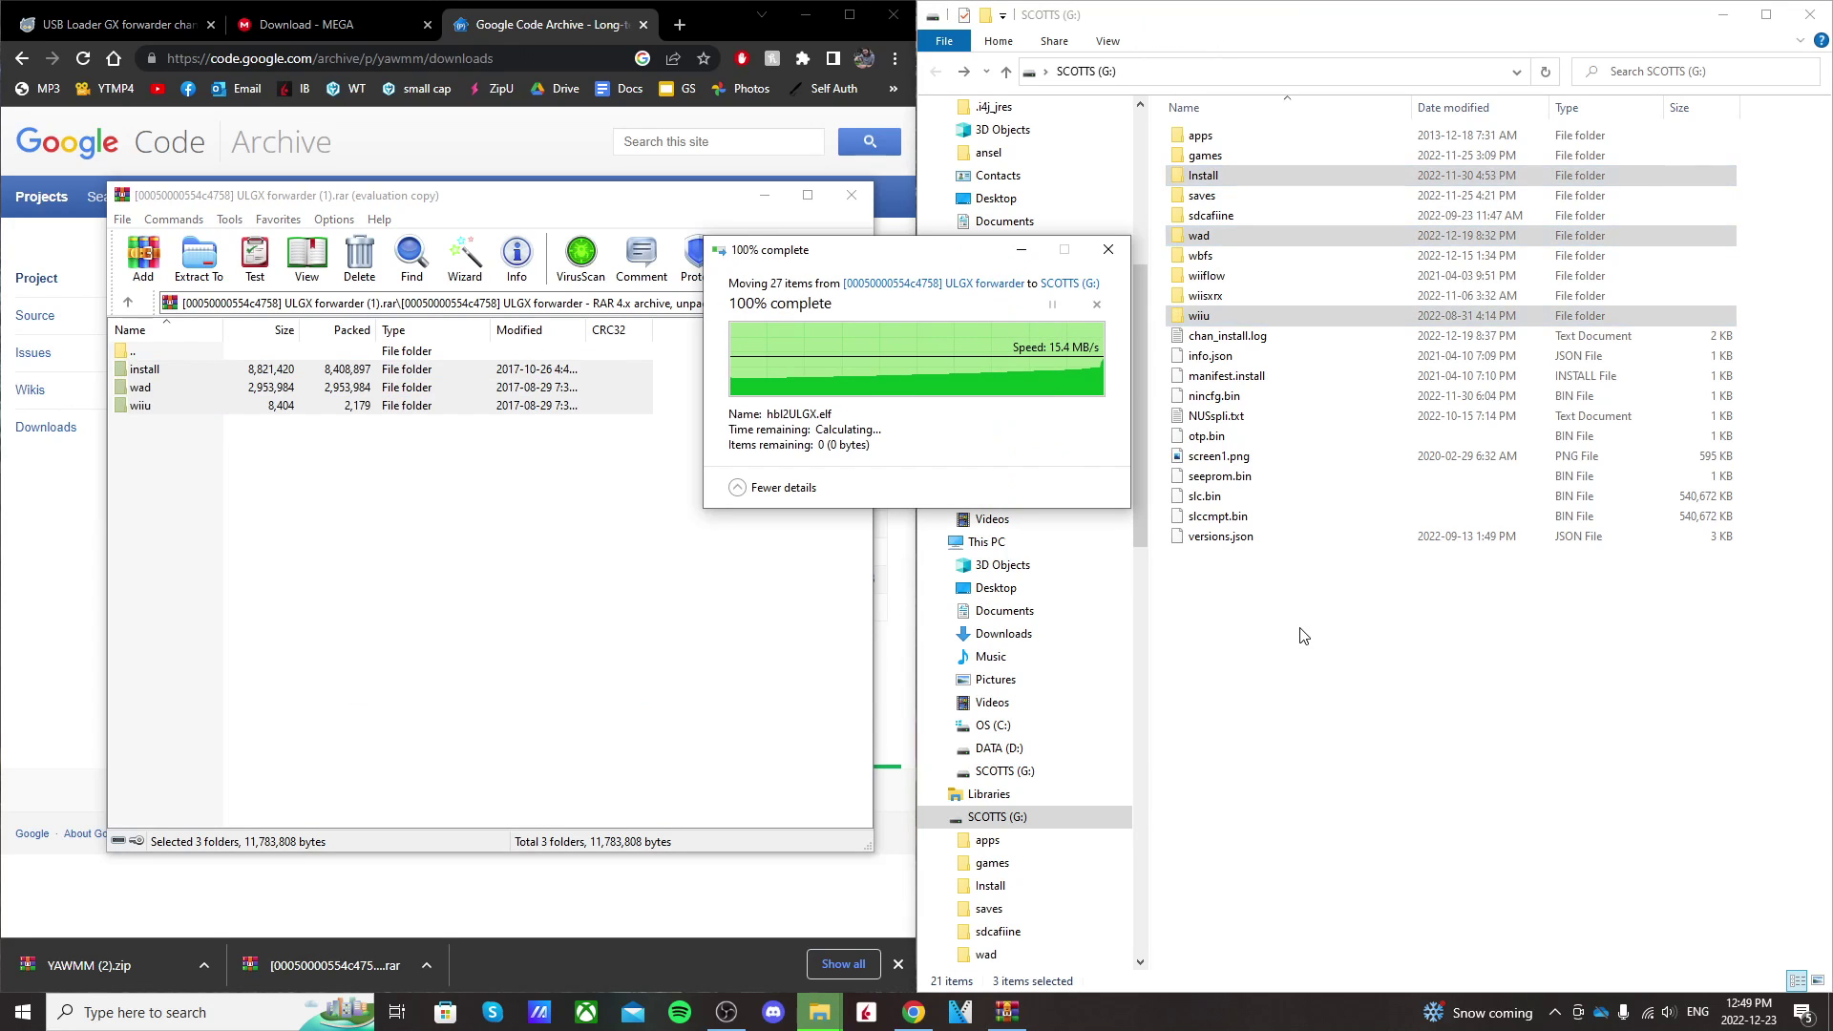
click(1294, 646)
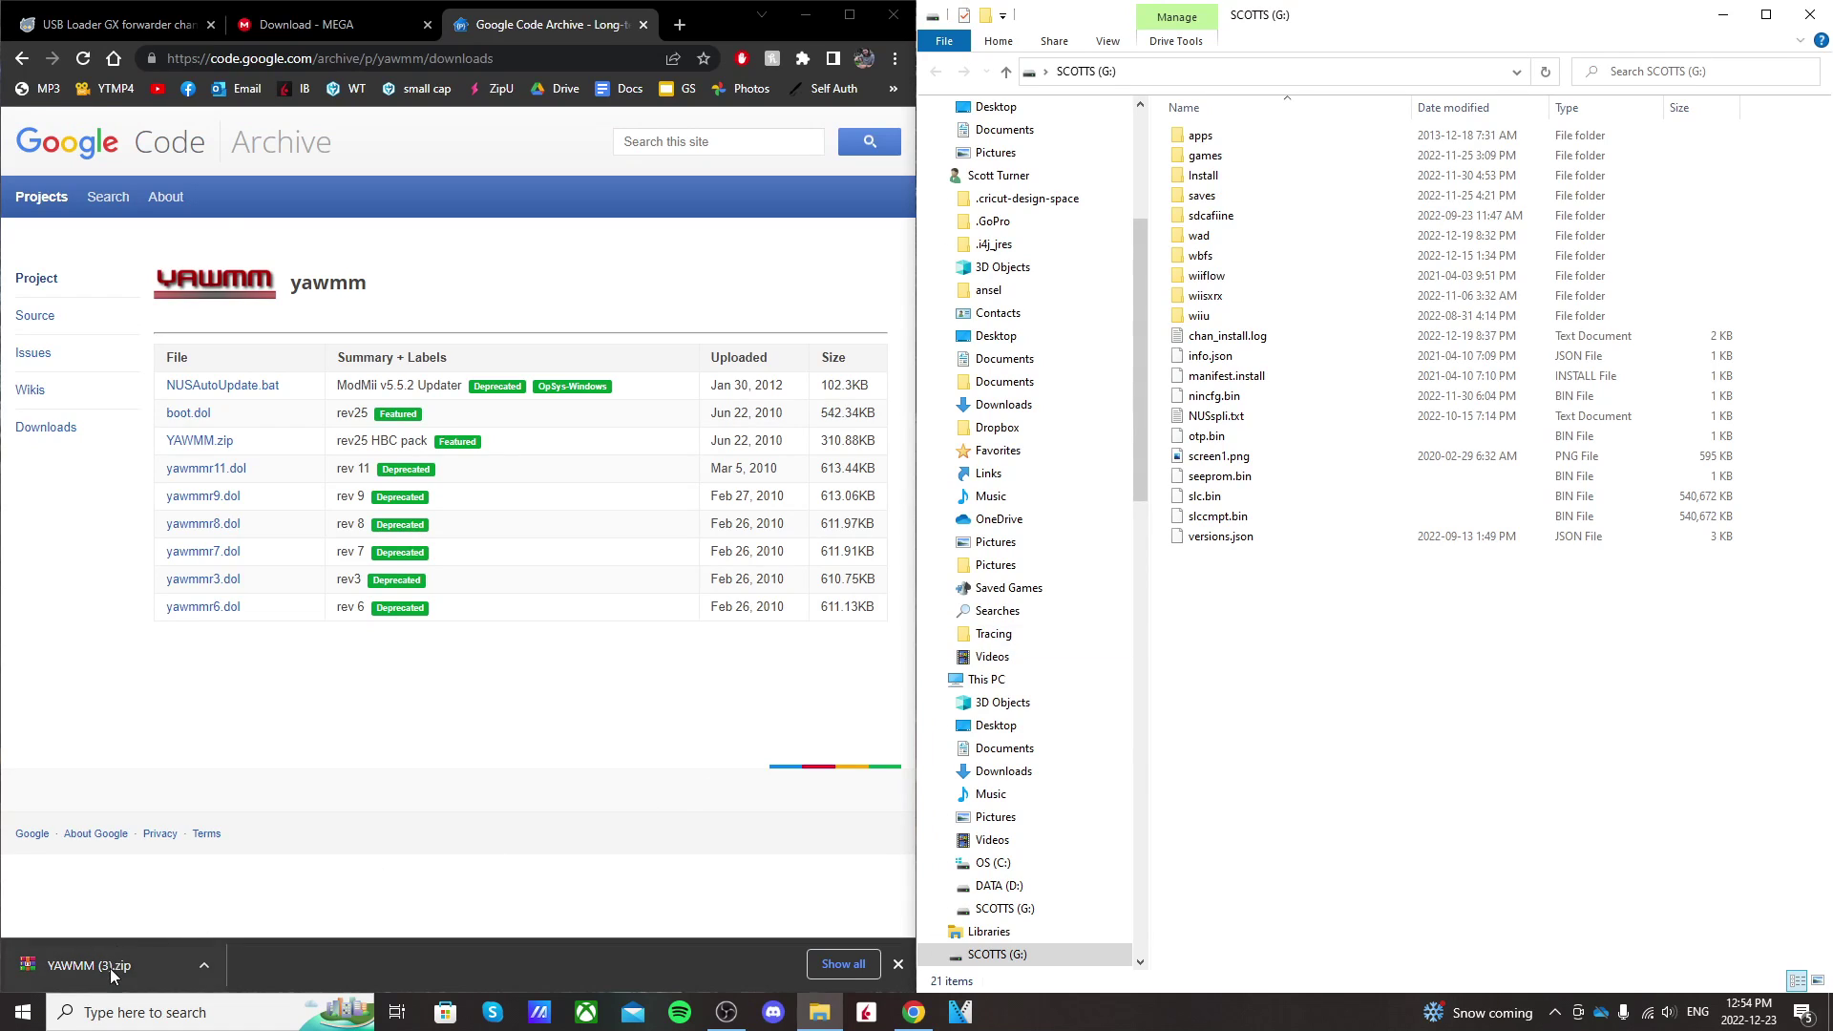
Step: Copy the apps folder from the YAWMM archive to the G: drive's root, replacing the existing files, and close the archive
click(111, 968)
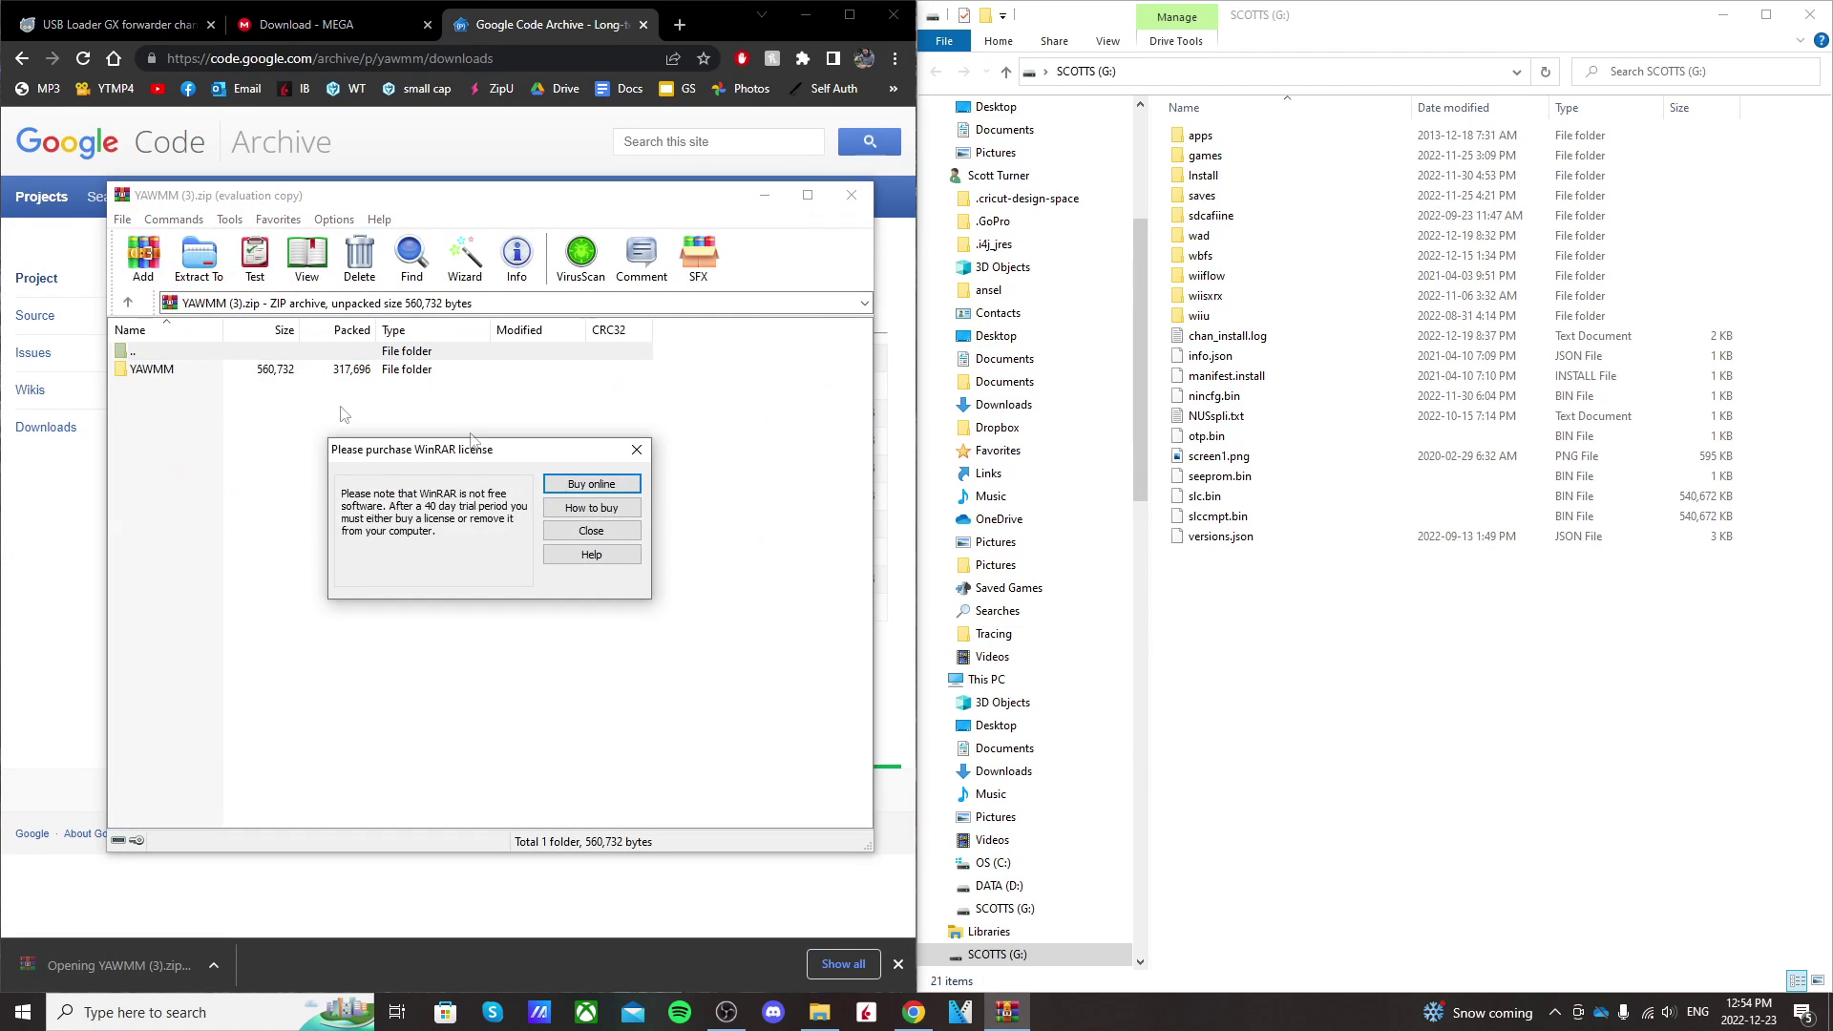
click(586, 540)
double_click(143, 369)
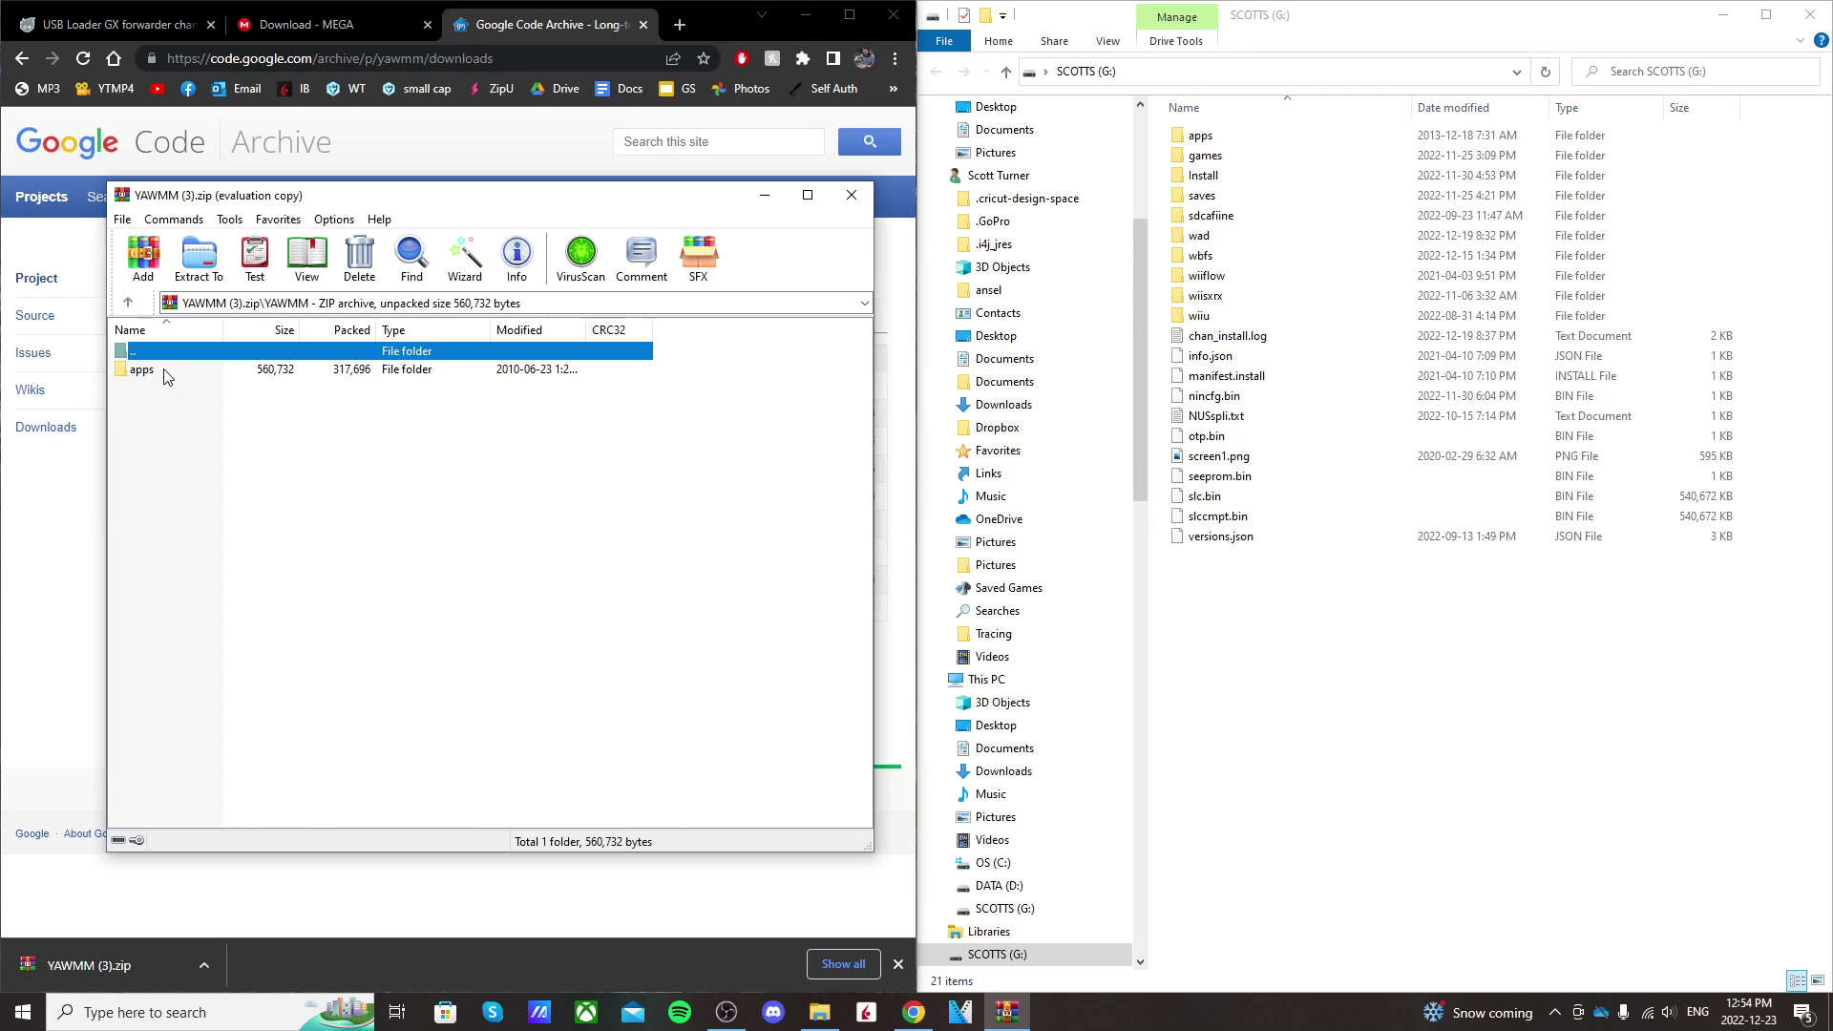
click(167, 377)
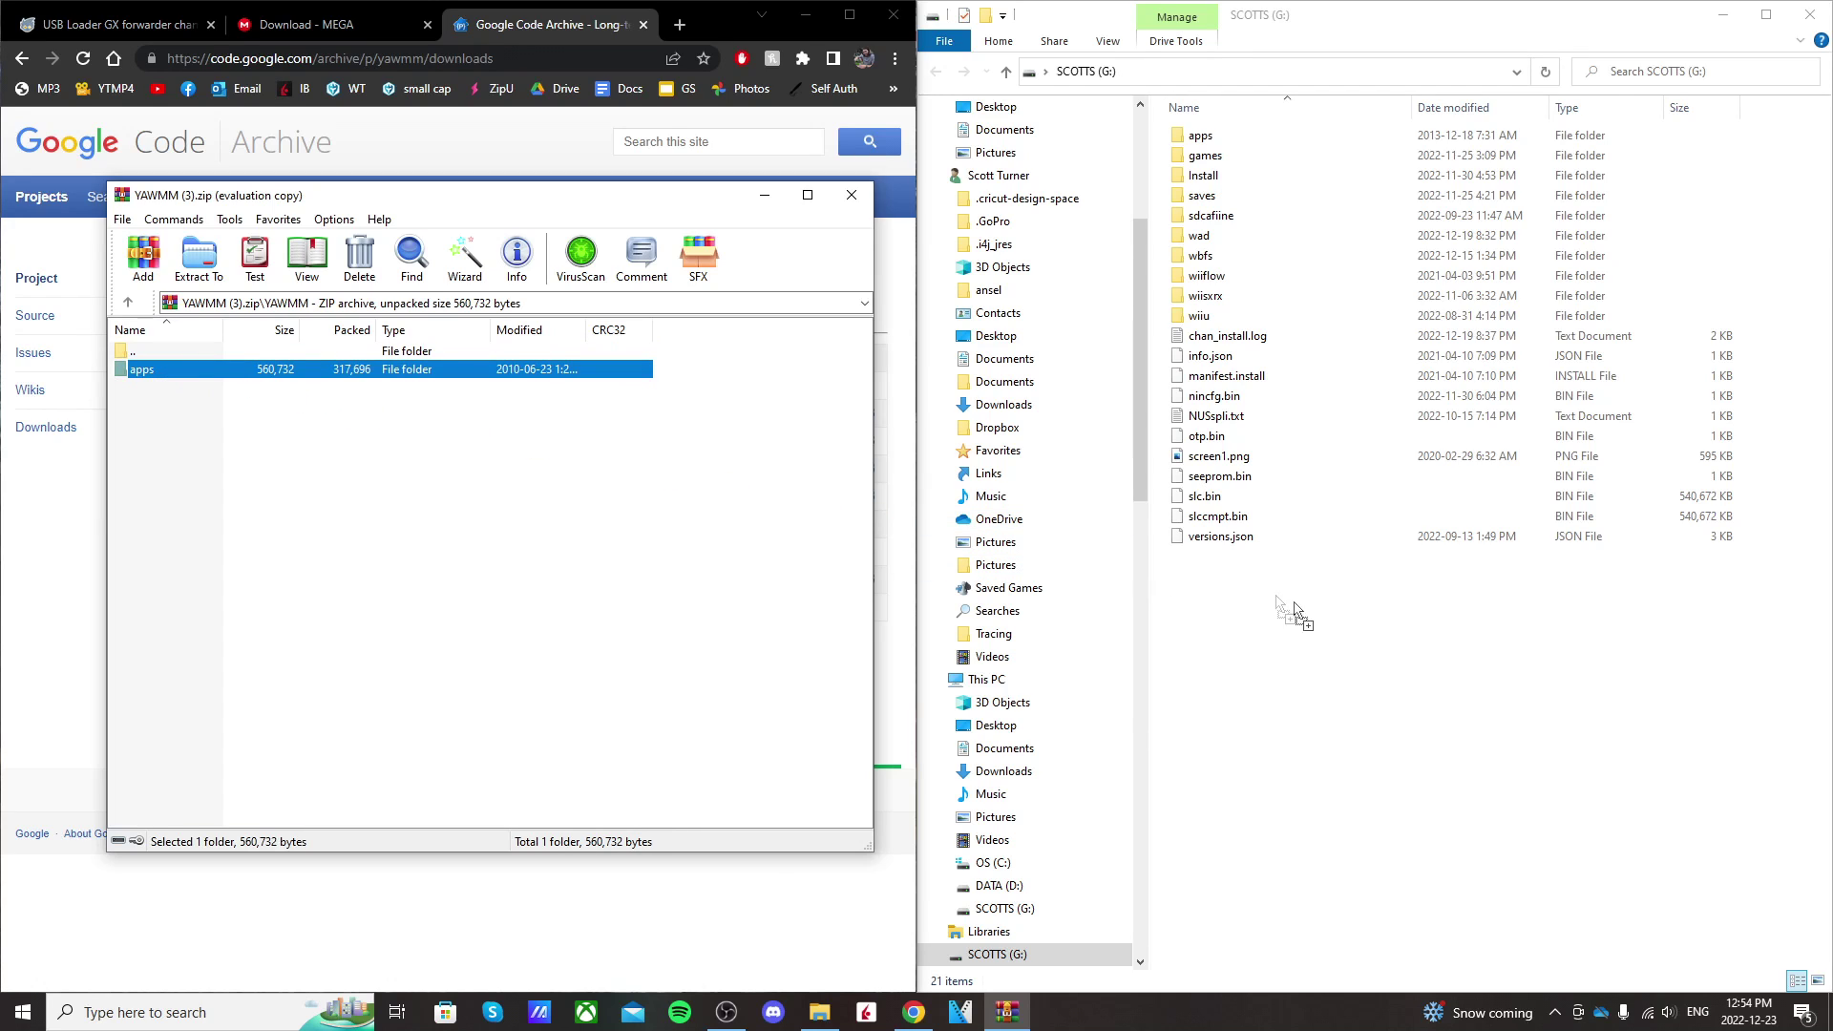
drag(1324, 641, 1324, 642)
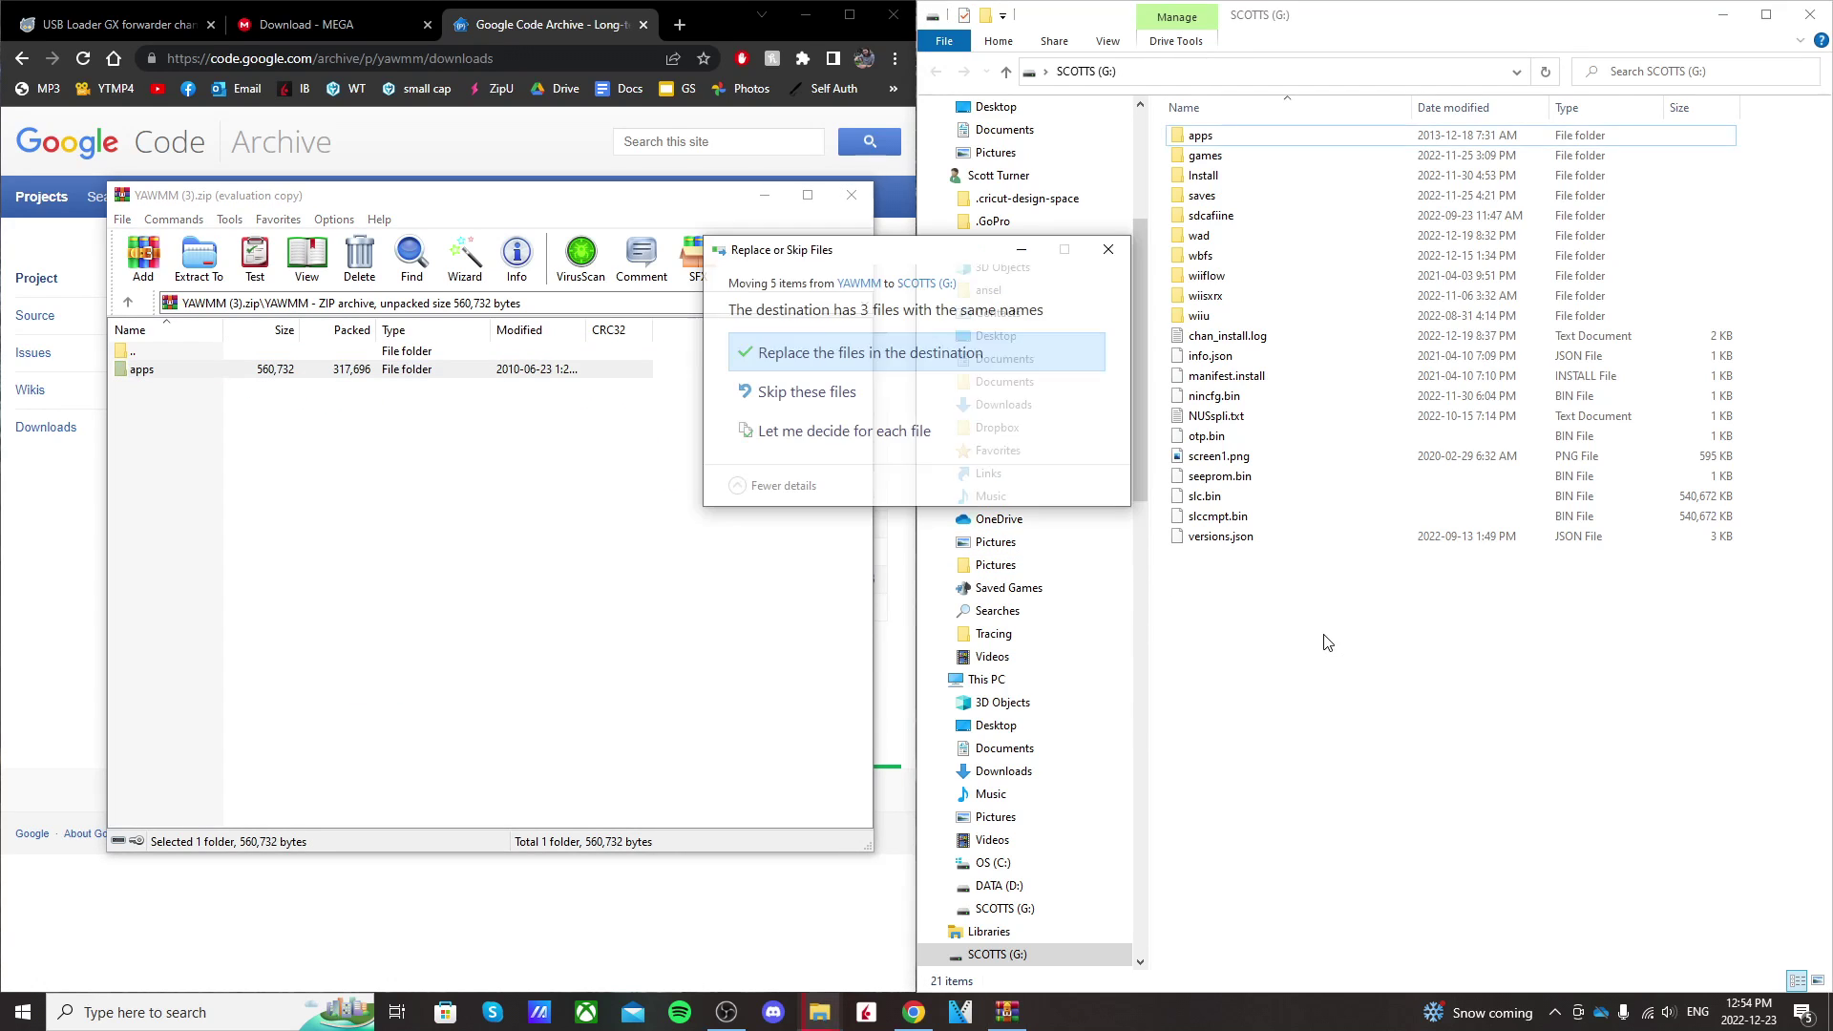
click(864, 354)
click(1276, 704)
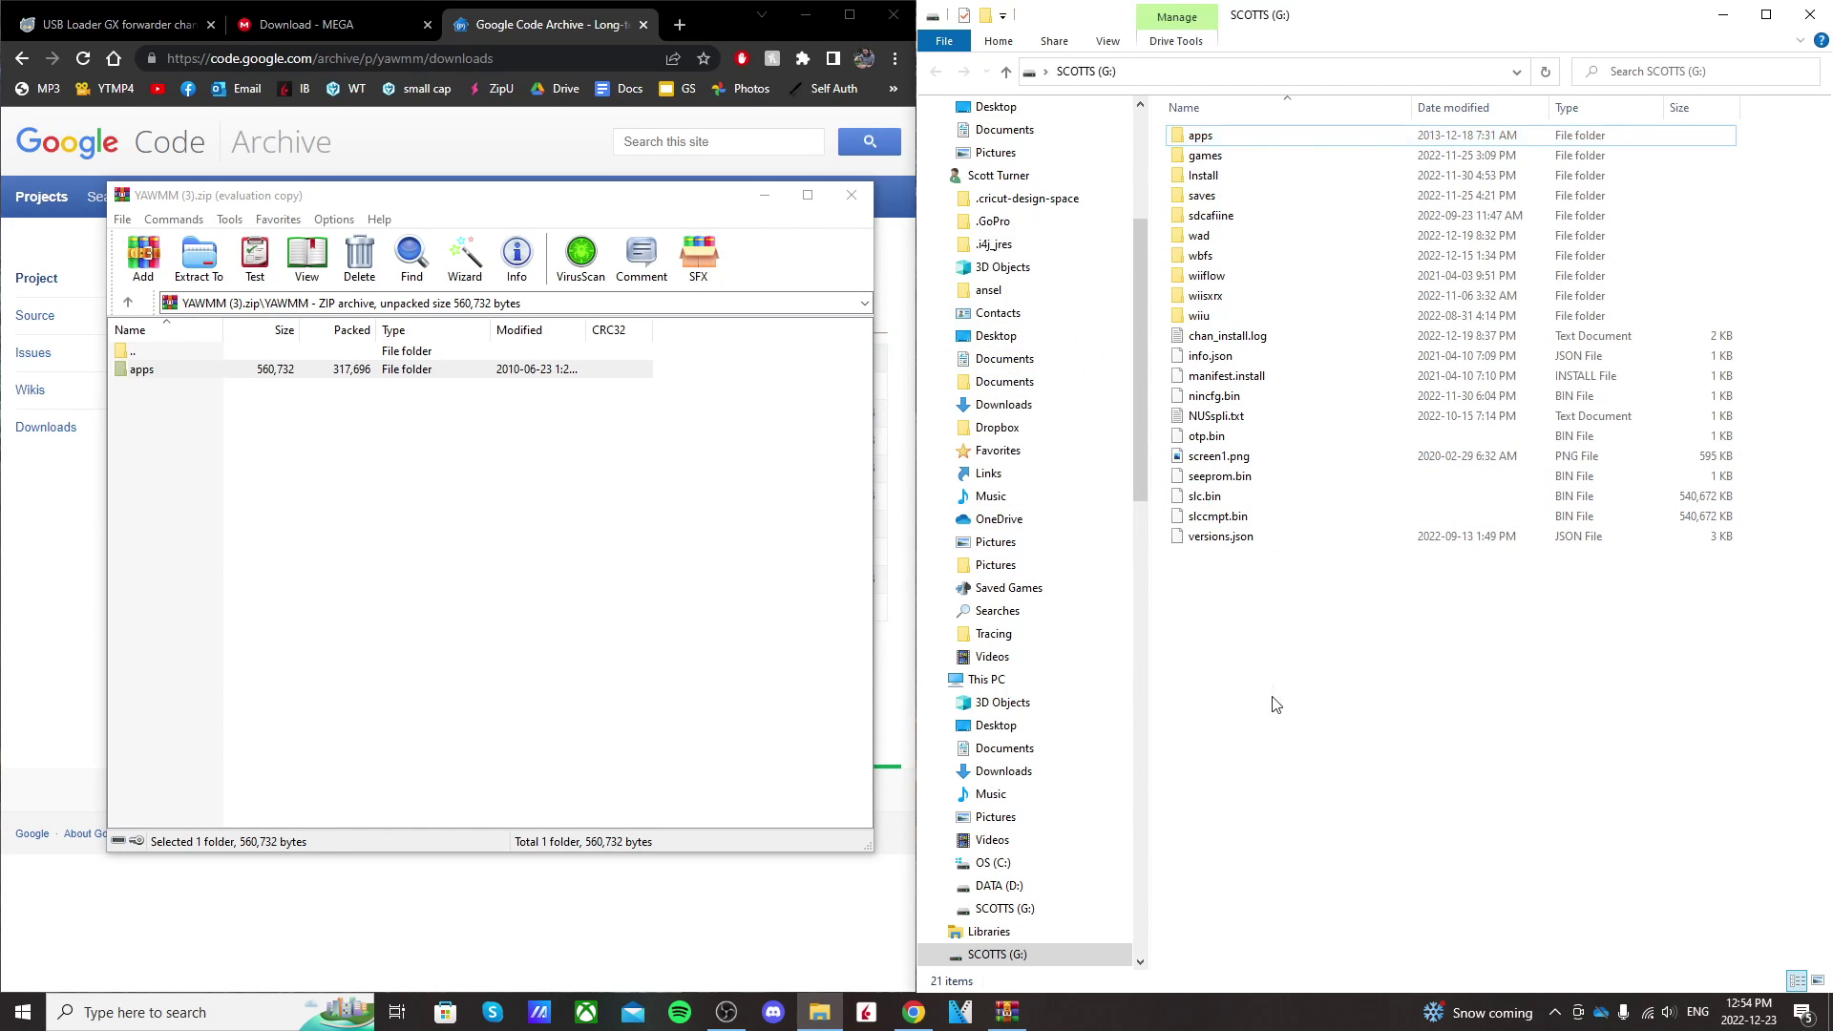
click(852, 195)
Step: Examine the G: drive's apps folder and the contents of the hbl2ULGX folder in wiiu\apps
double_click(1252, 140)
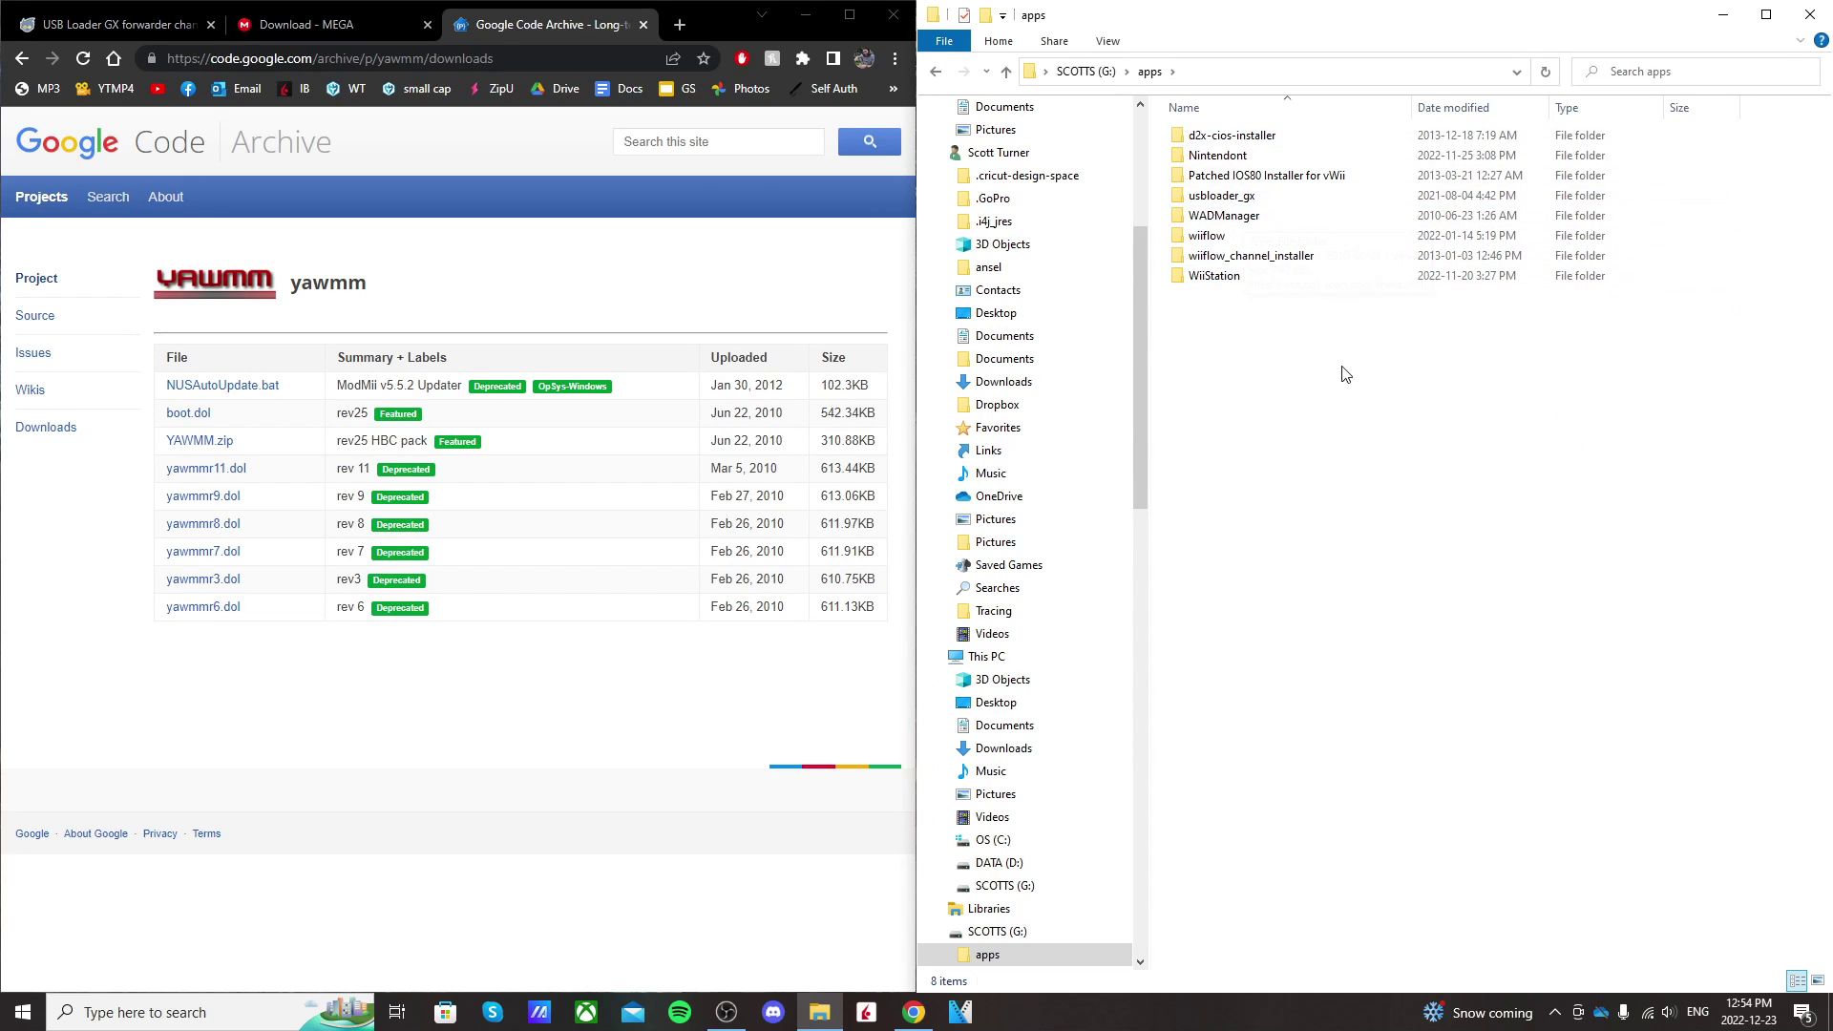
click(938, 72)
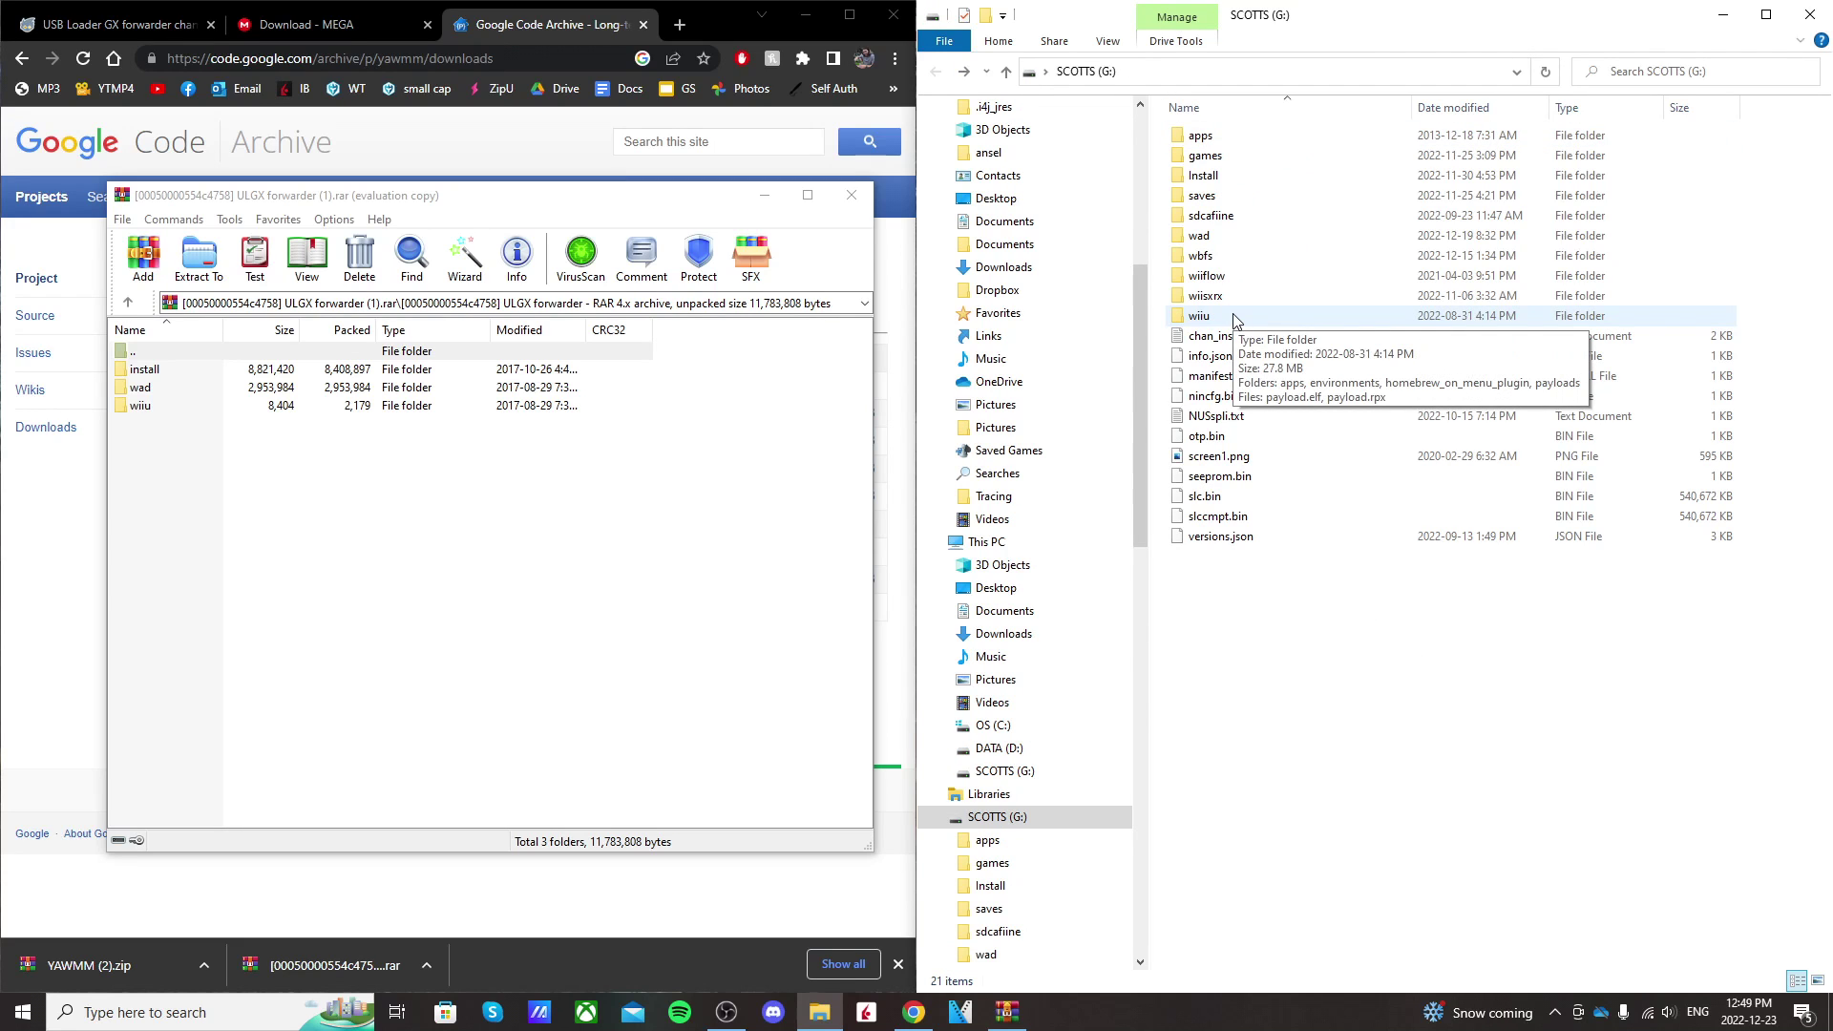
double_click(1234, 317)
double_click(1226, 139)
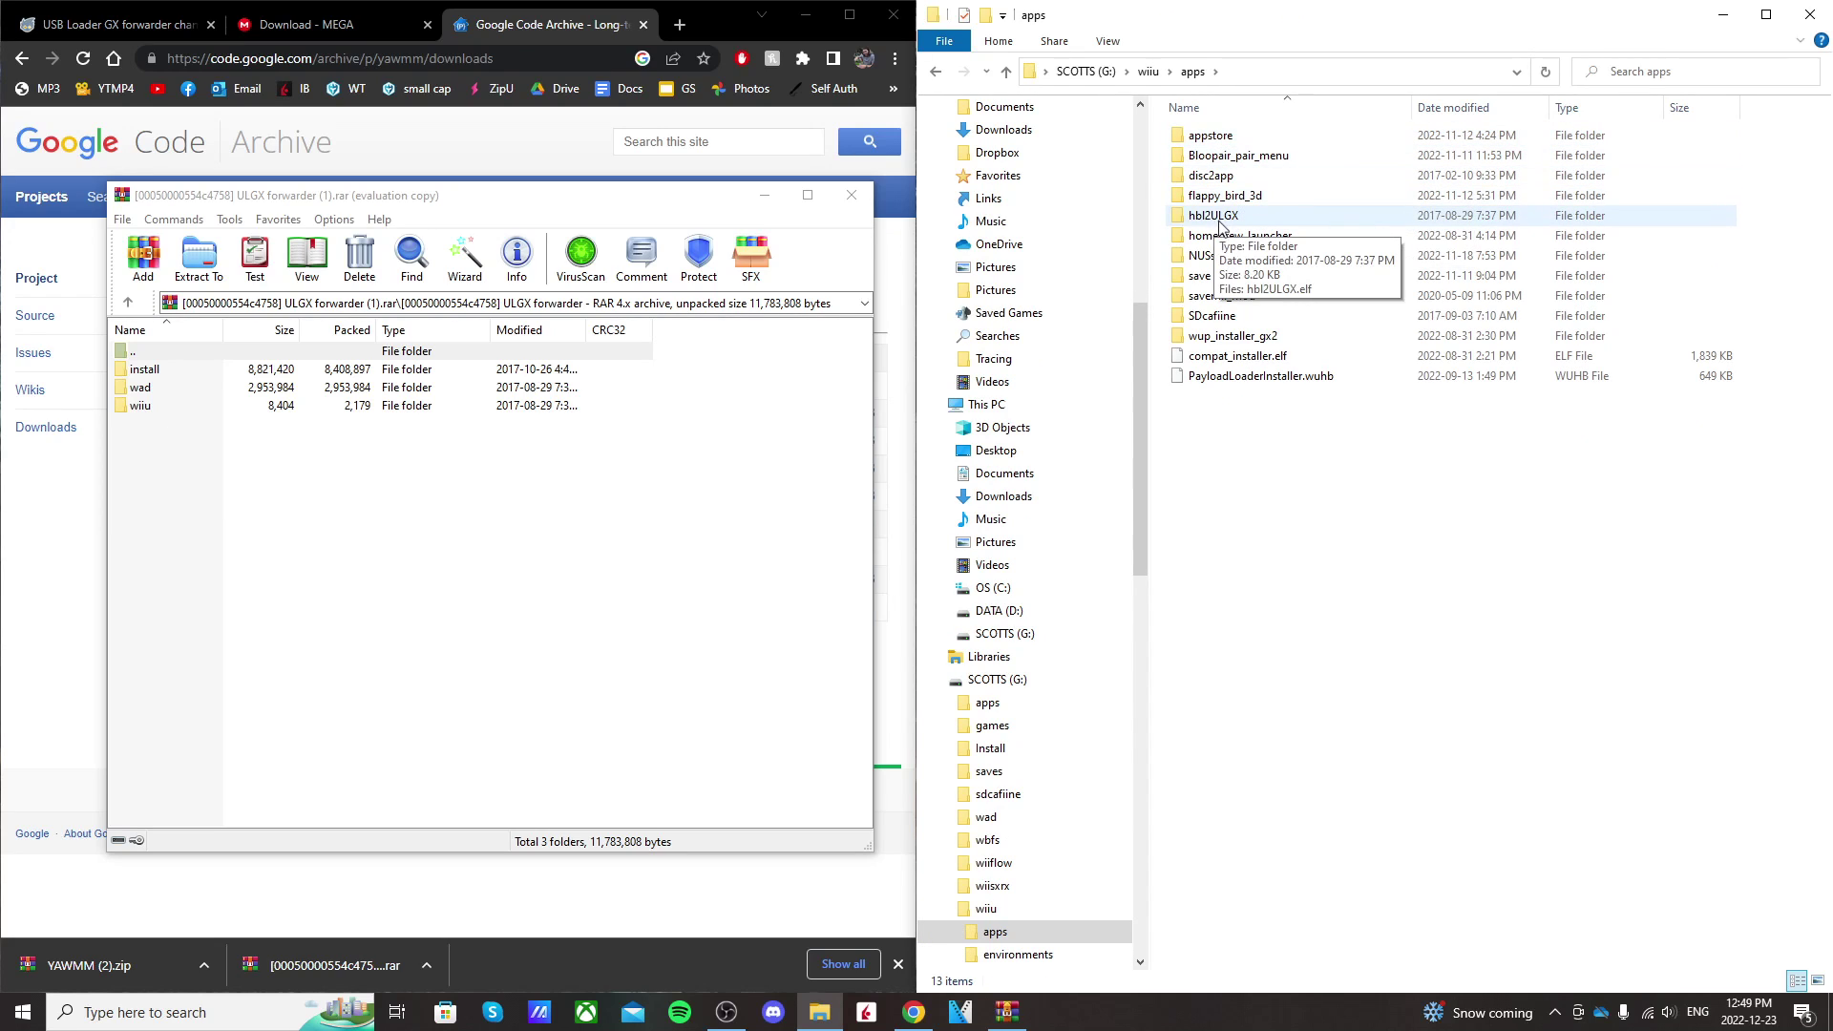
double_click(1241, 223)
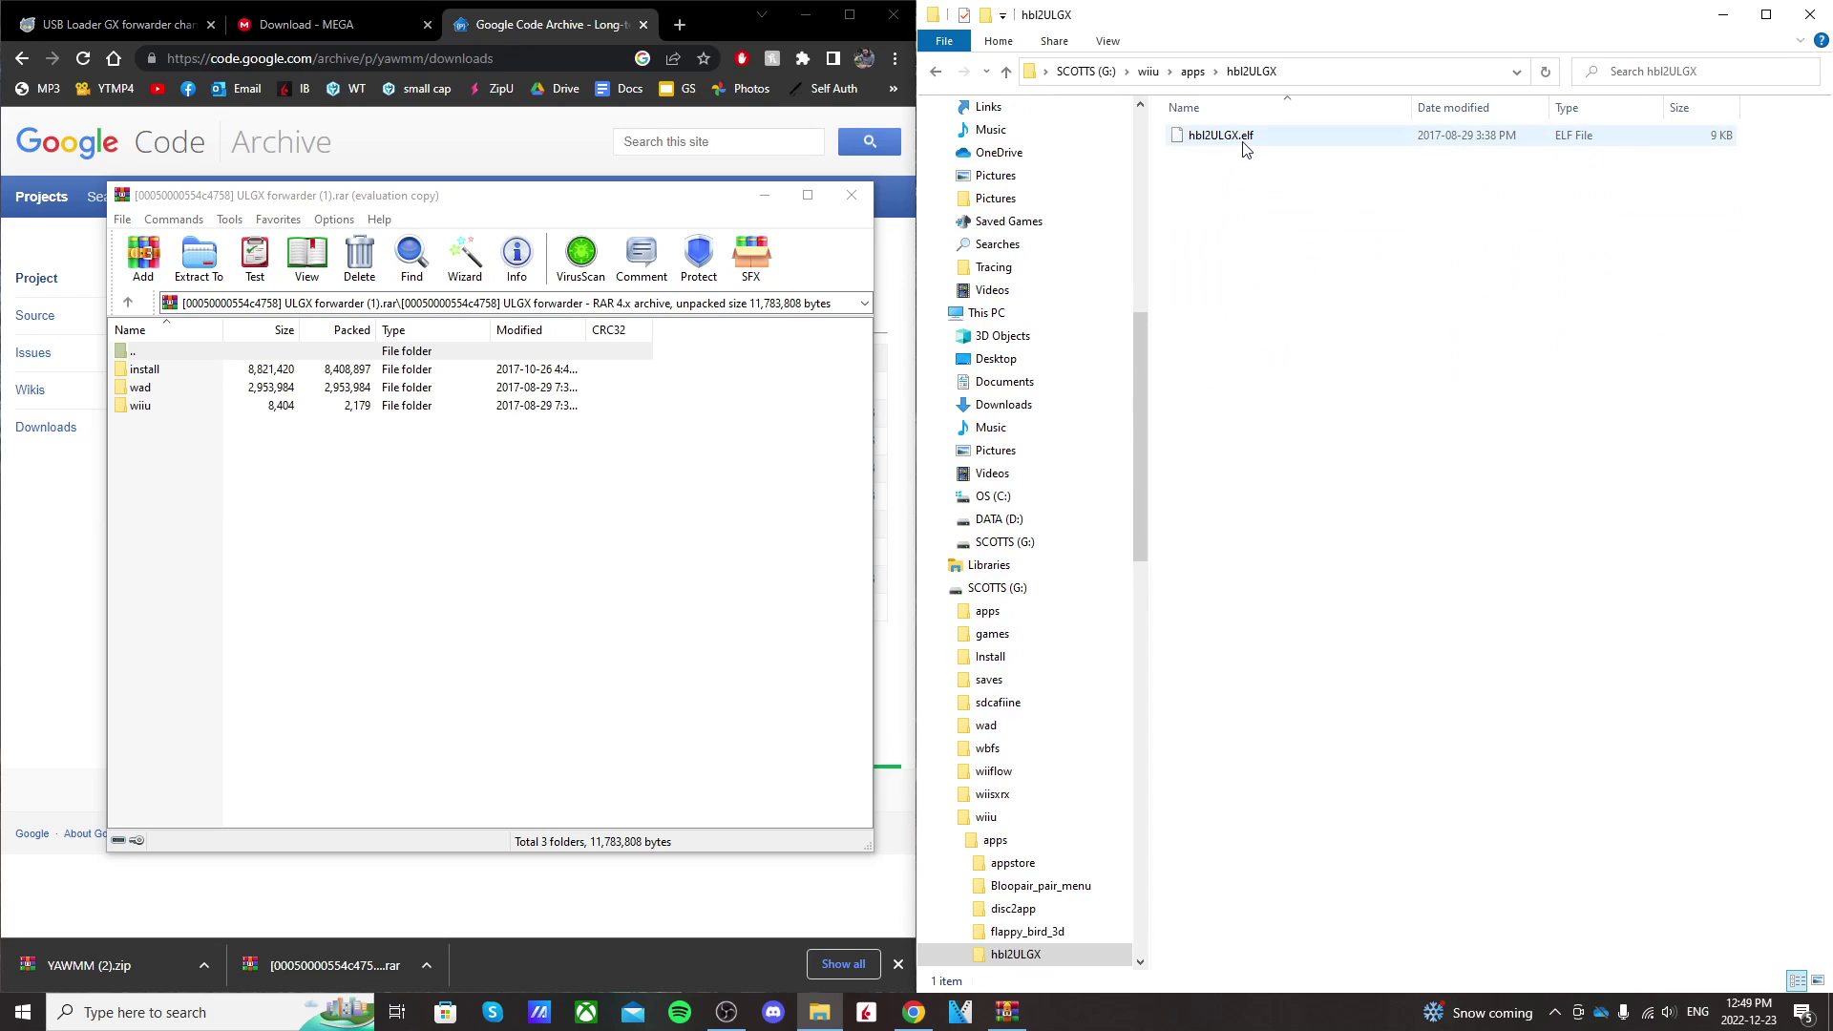
click(934, 76)
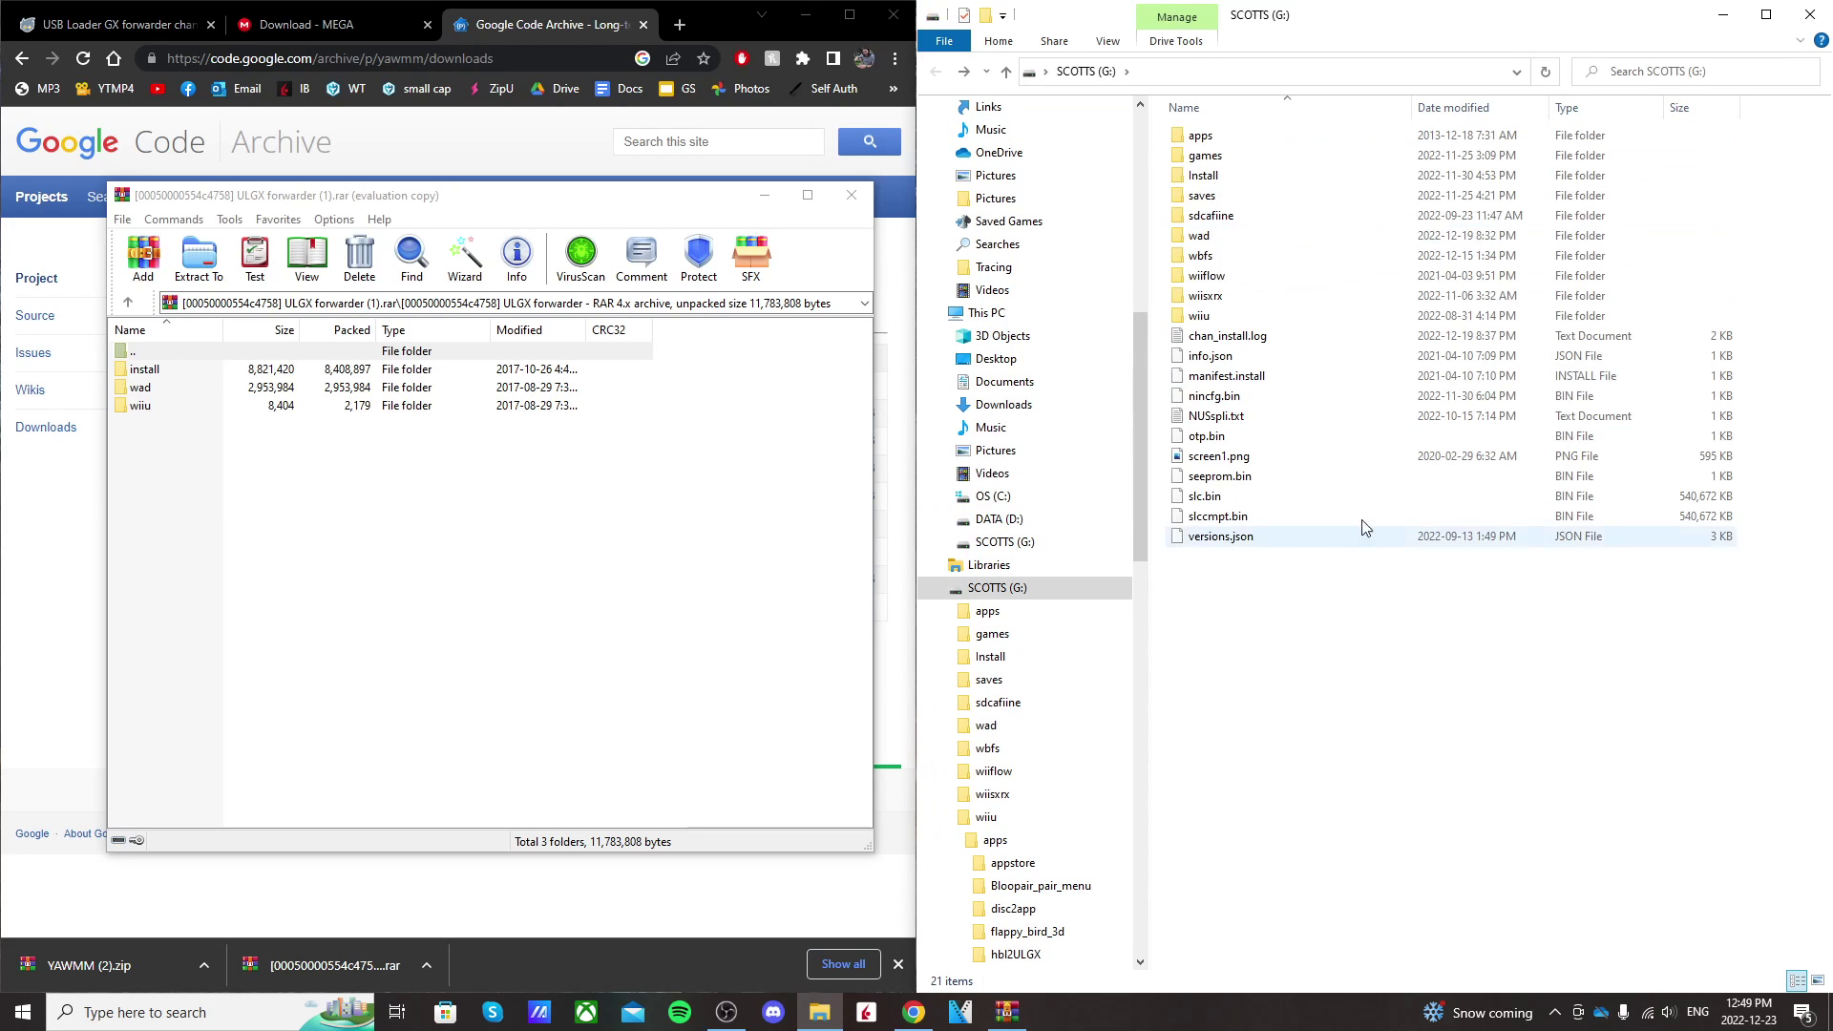
Step: Examine the wad folder and the ULGX launcher folder inside Install on the G: drive
double_click(1238, 239)
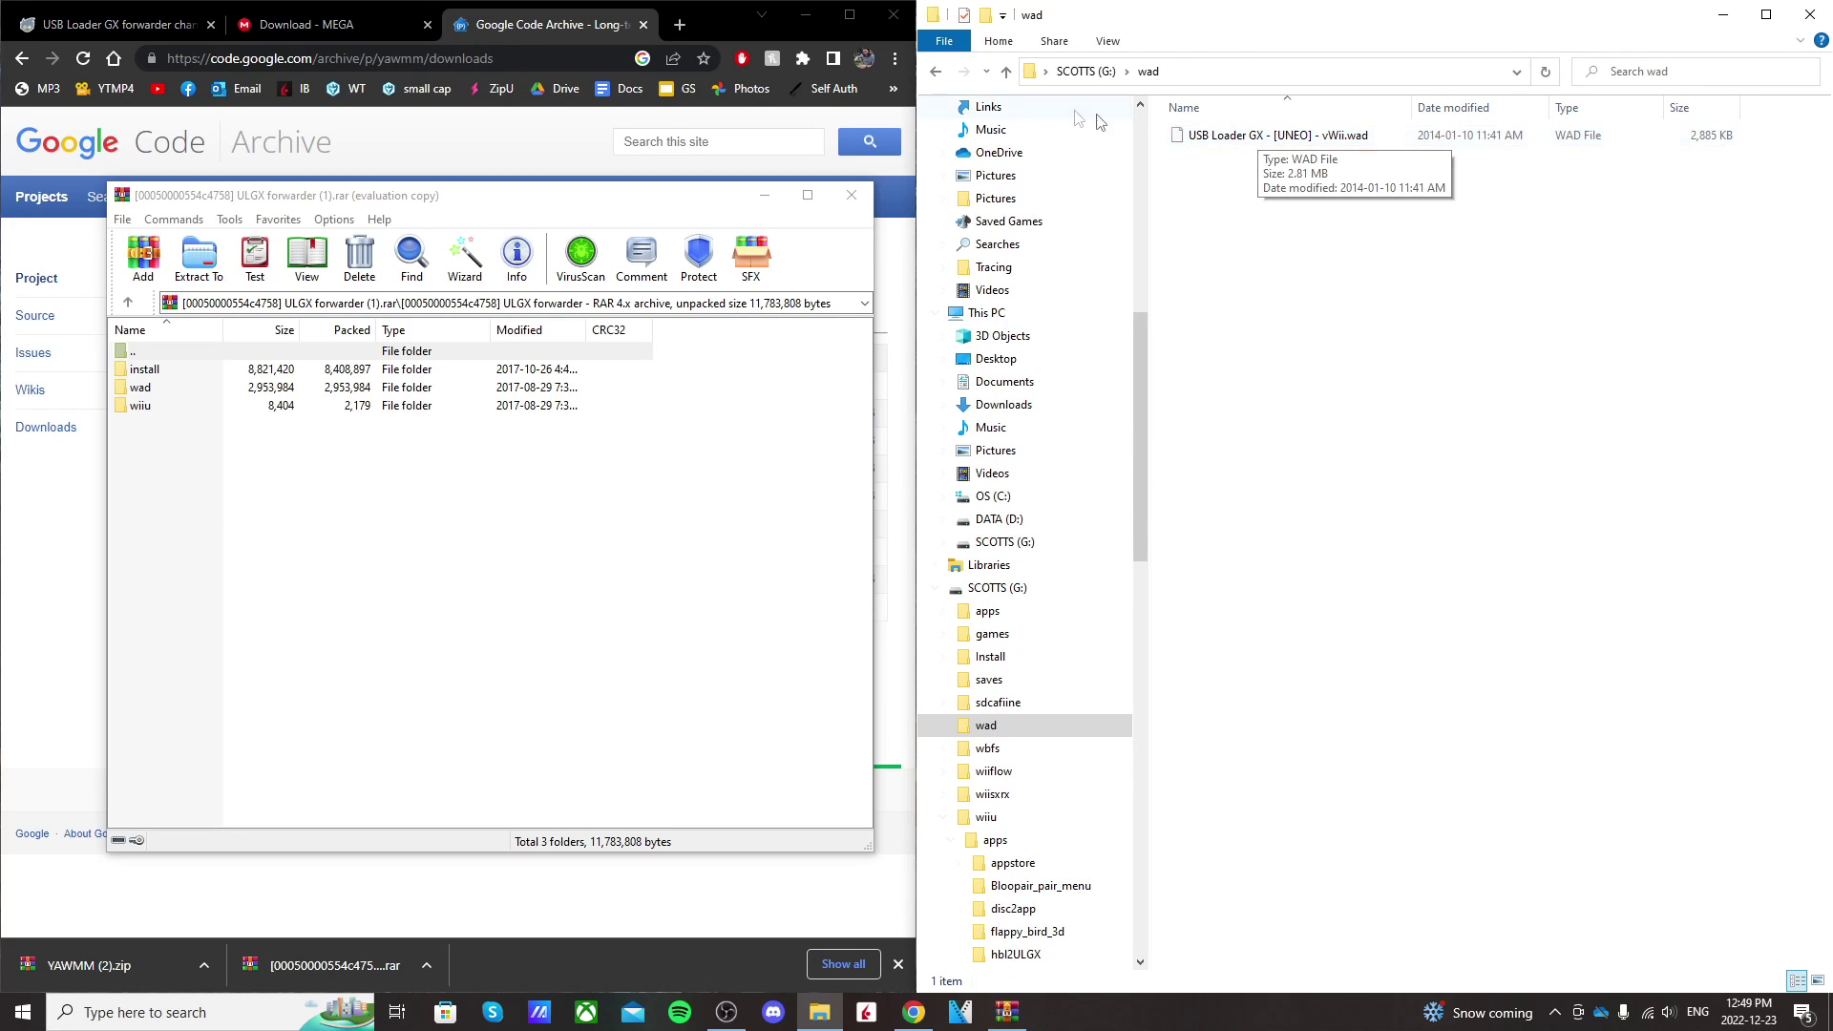
key(alt+Left)
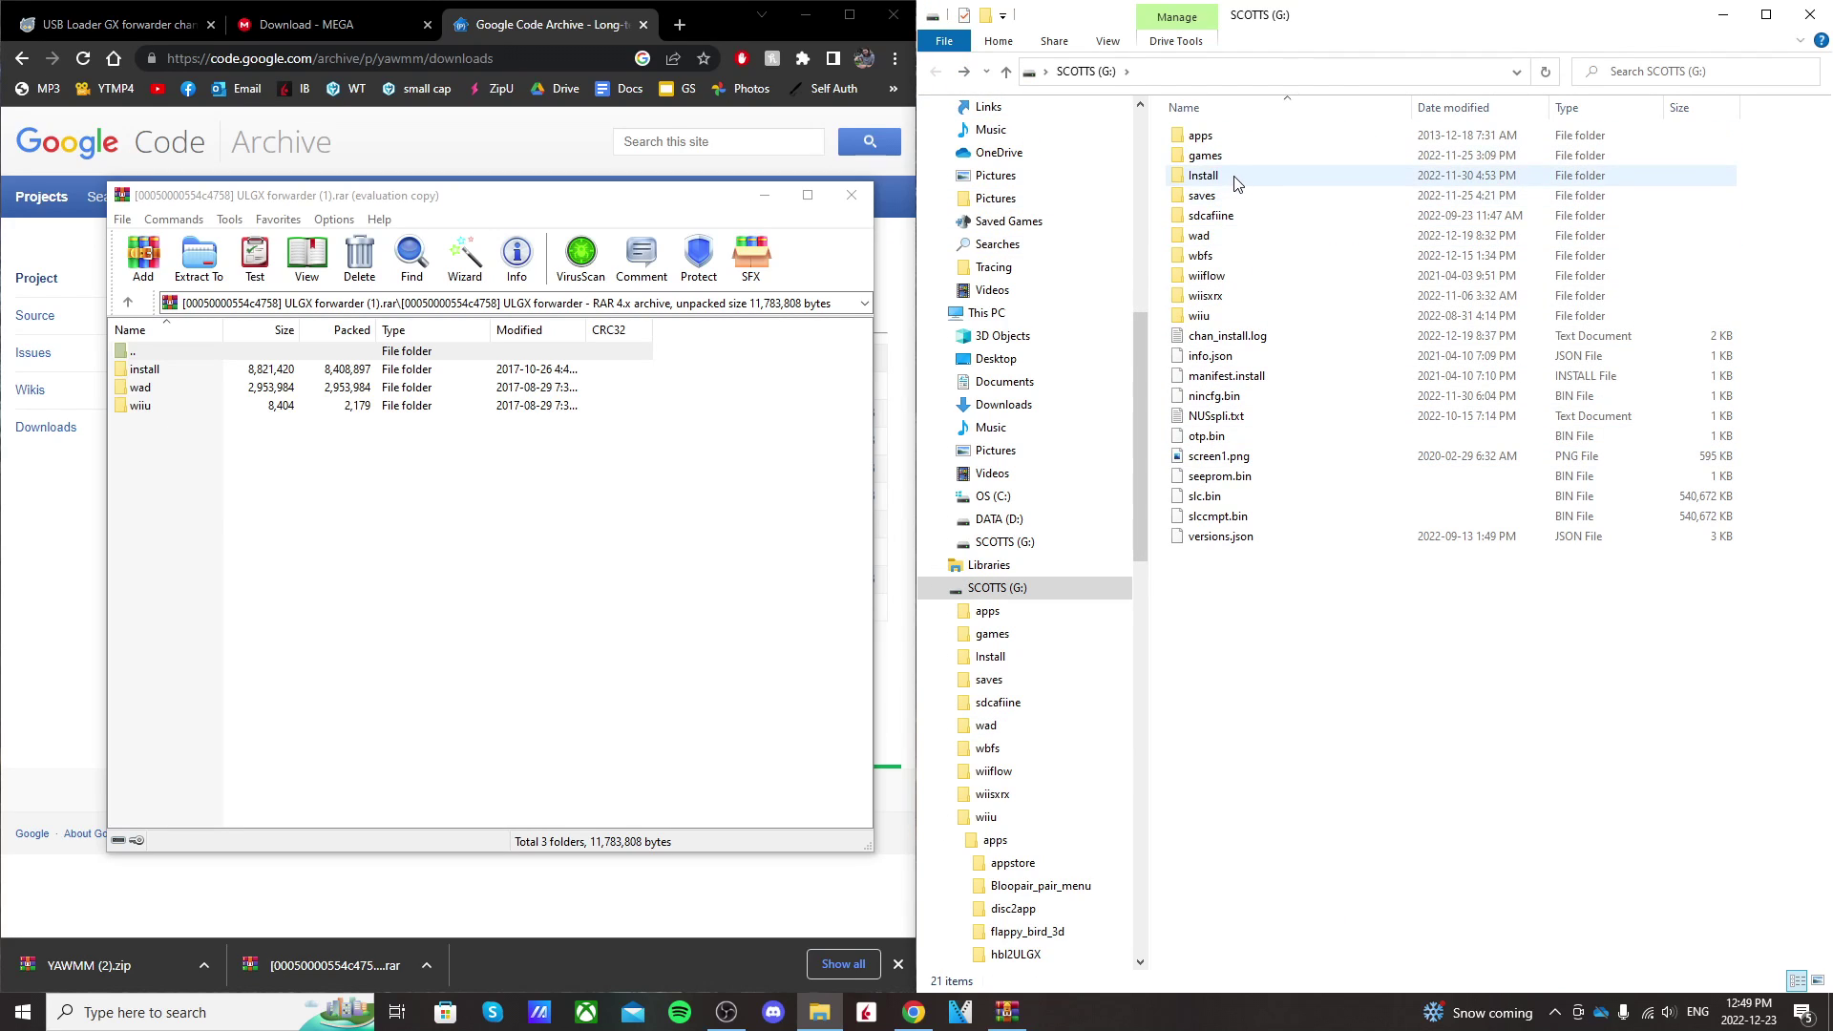
double_click(1238, 177)
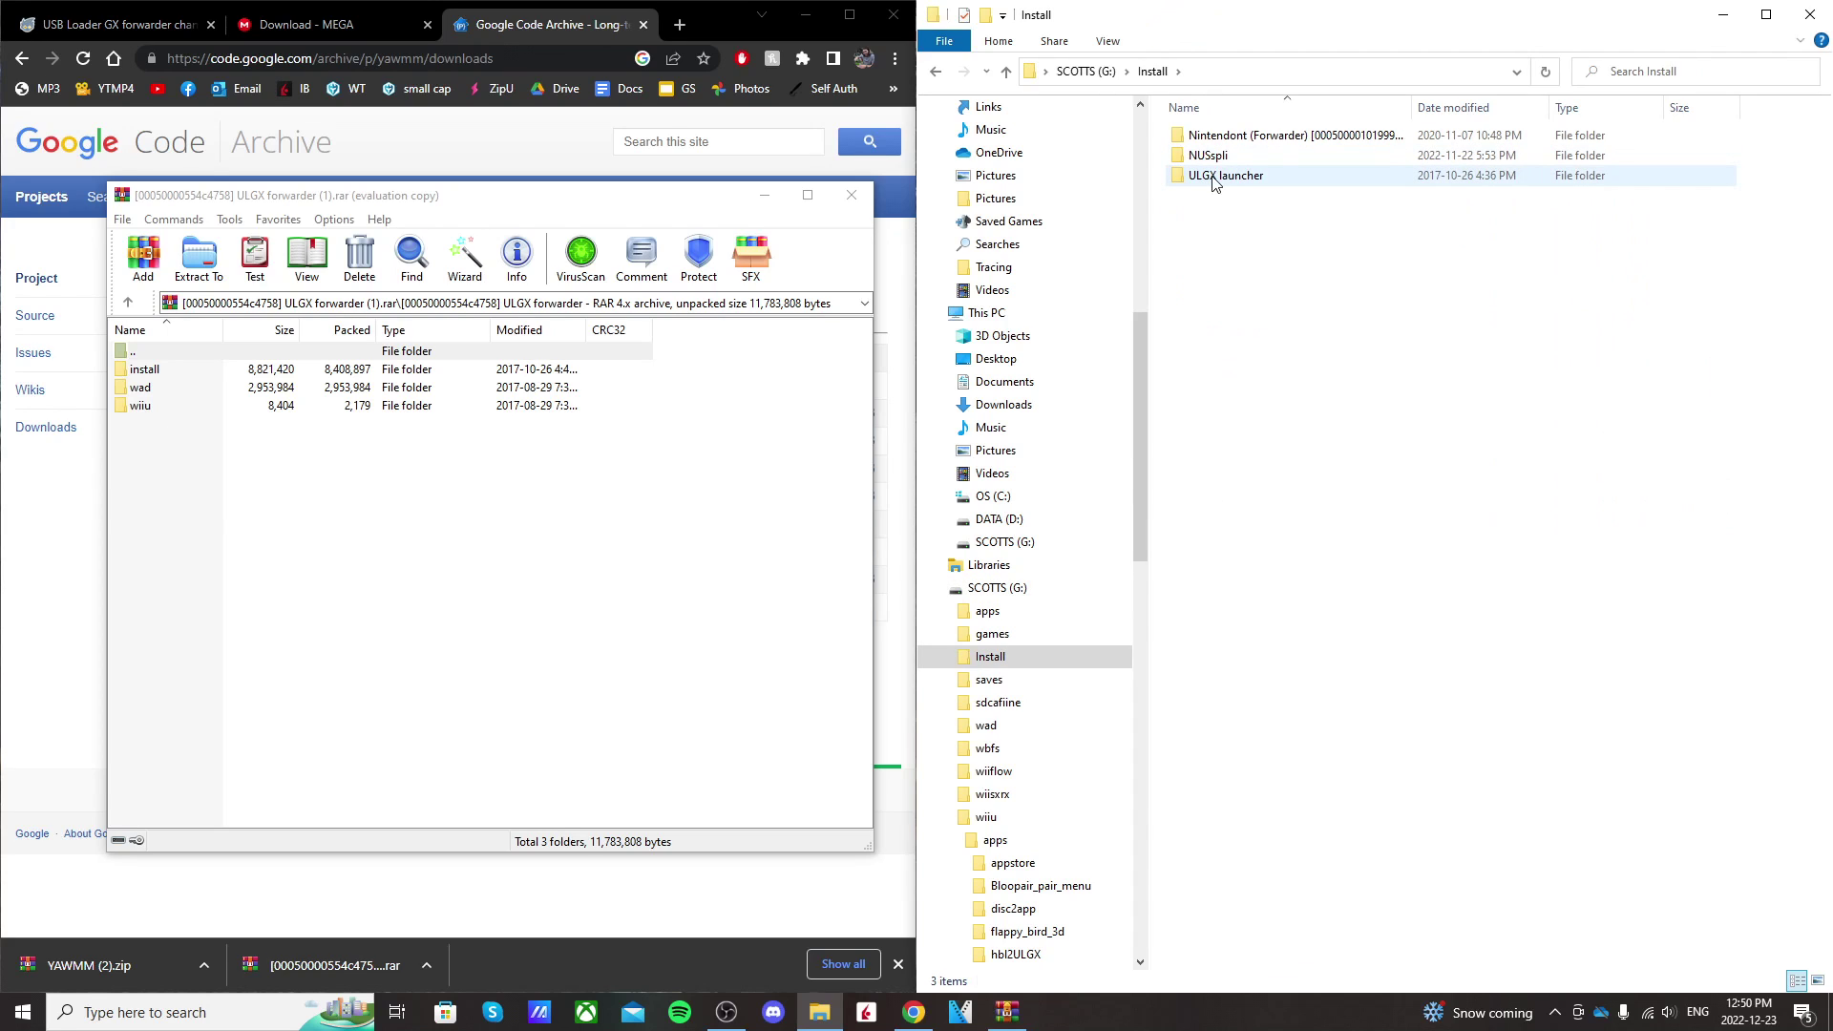
double_click(1226, 176)
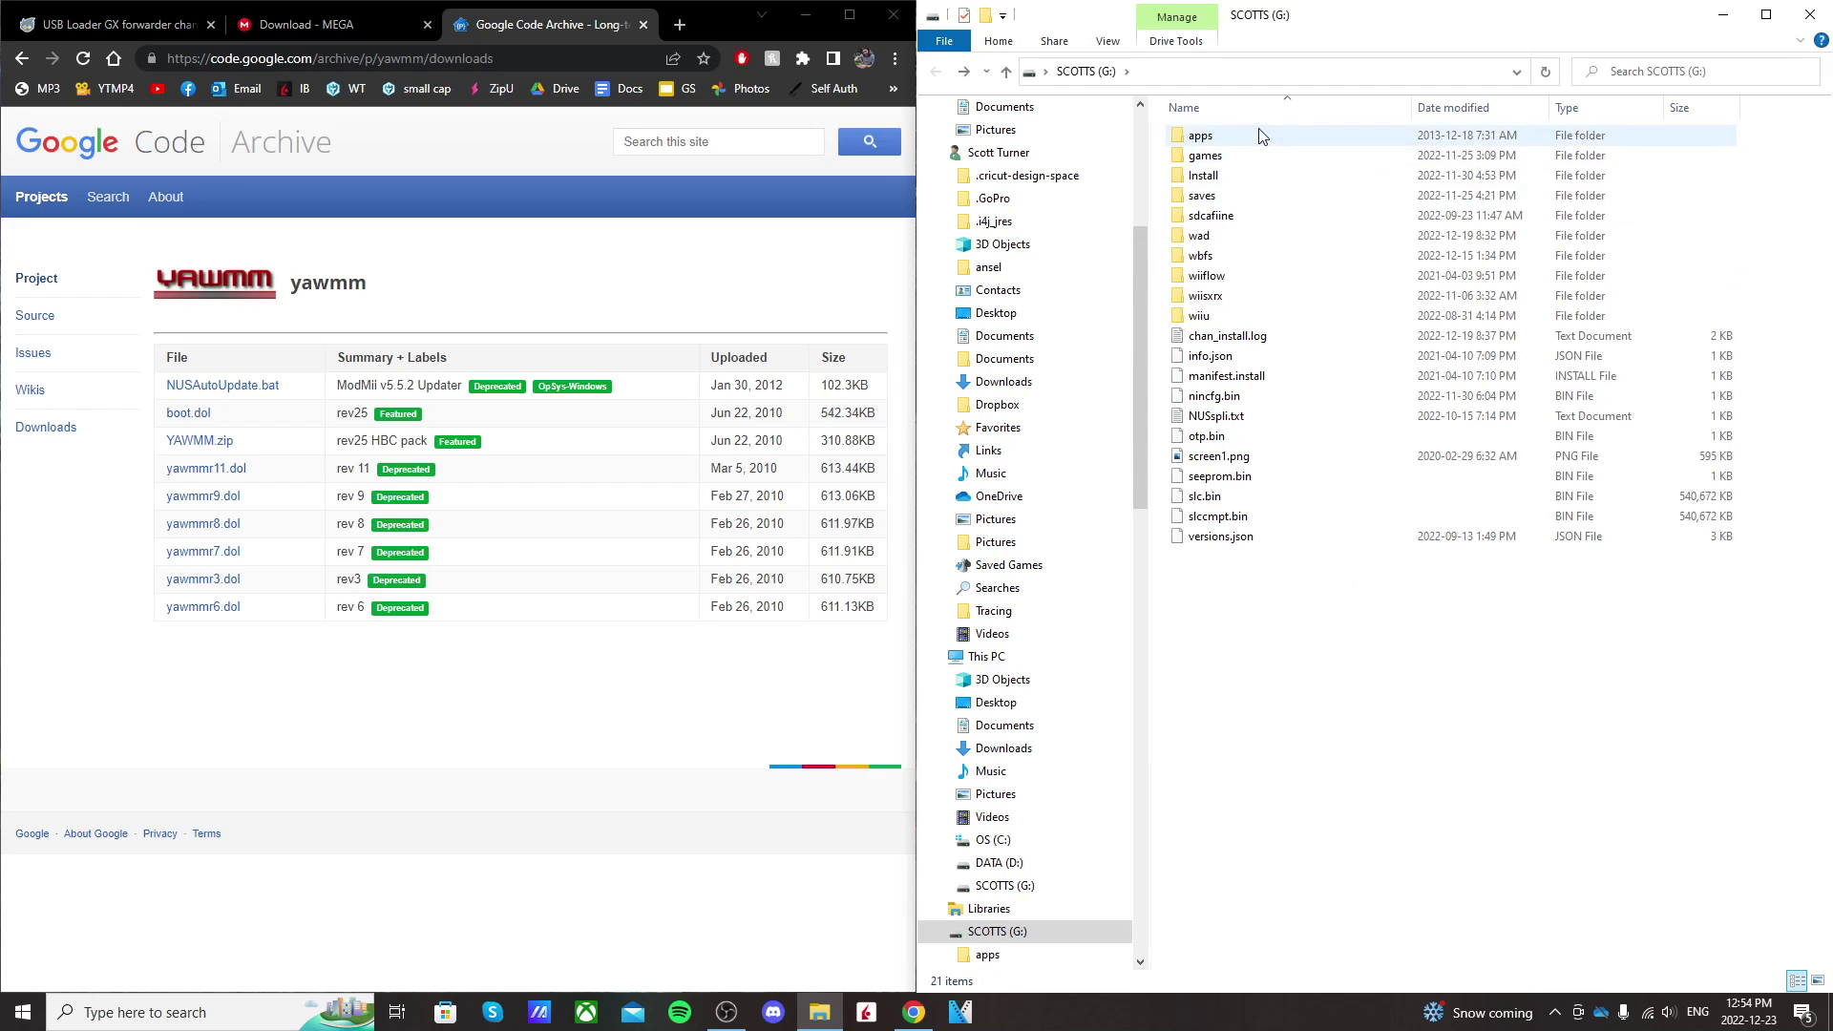
Step: Examine the files in the WADManager folder under apps and return to the G: drive's root
double_click(1259, 136)
double_click(1246, 219)
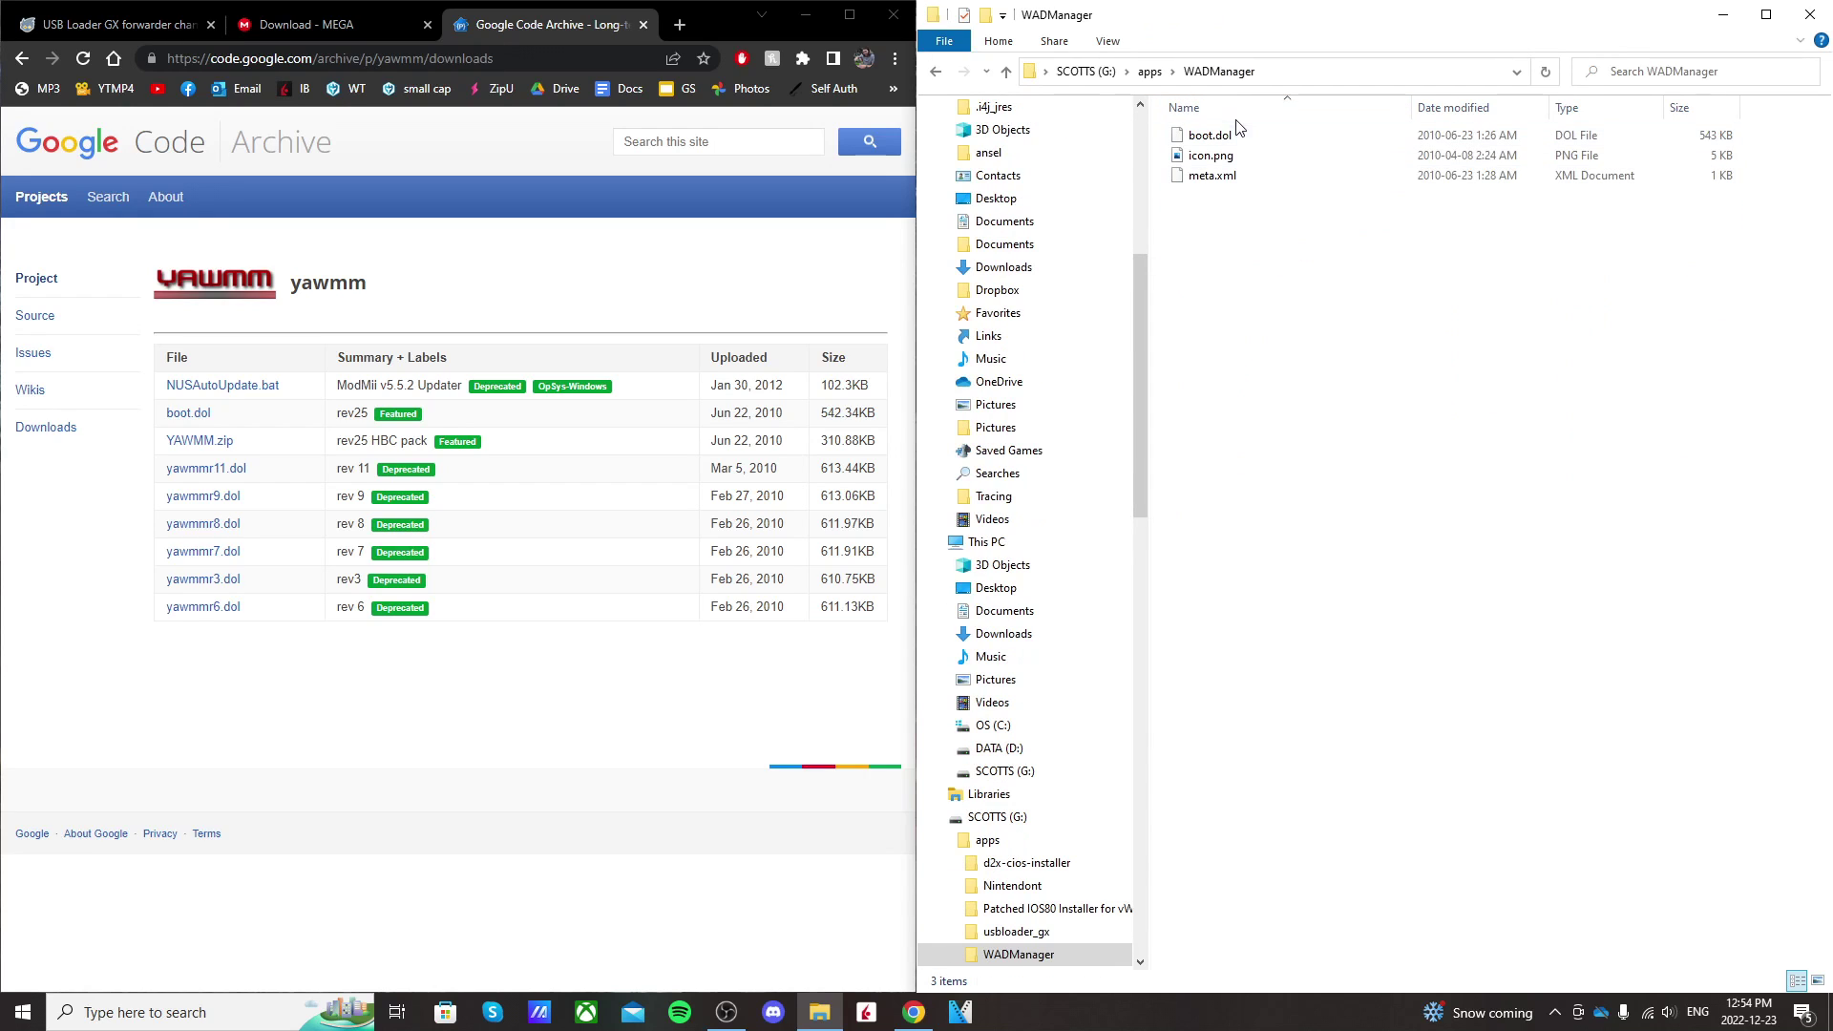
drag(1238, 127, 1241, 200)
click(1242, 200)
click(938, 74)
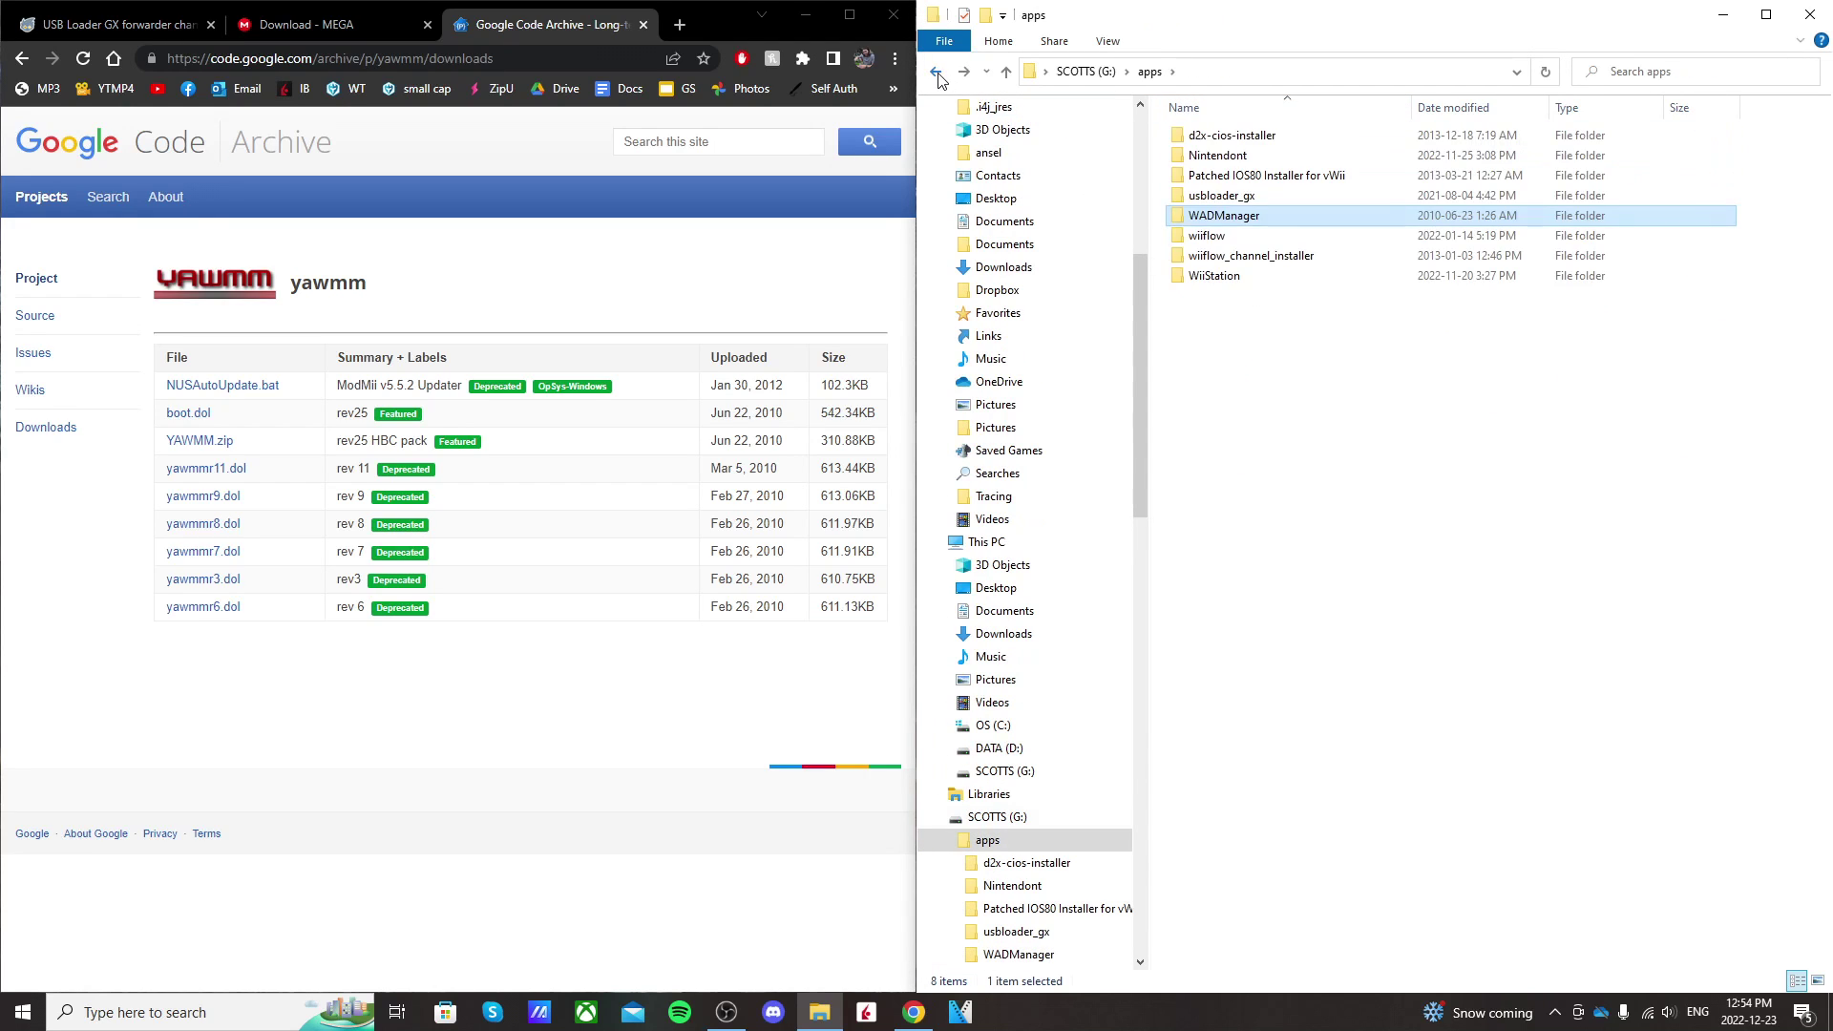
click(938, 74)
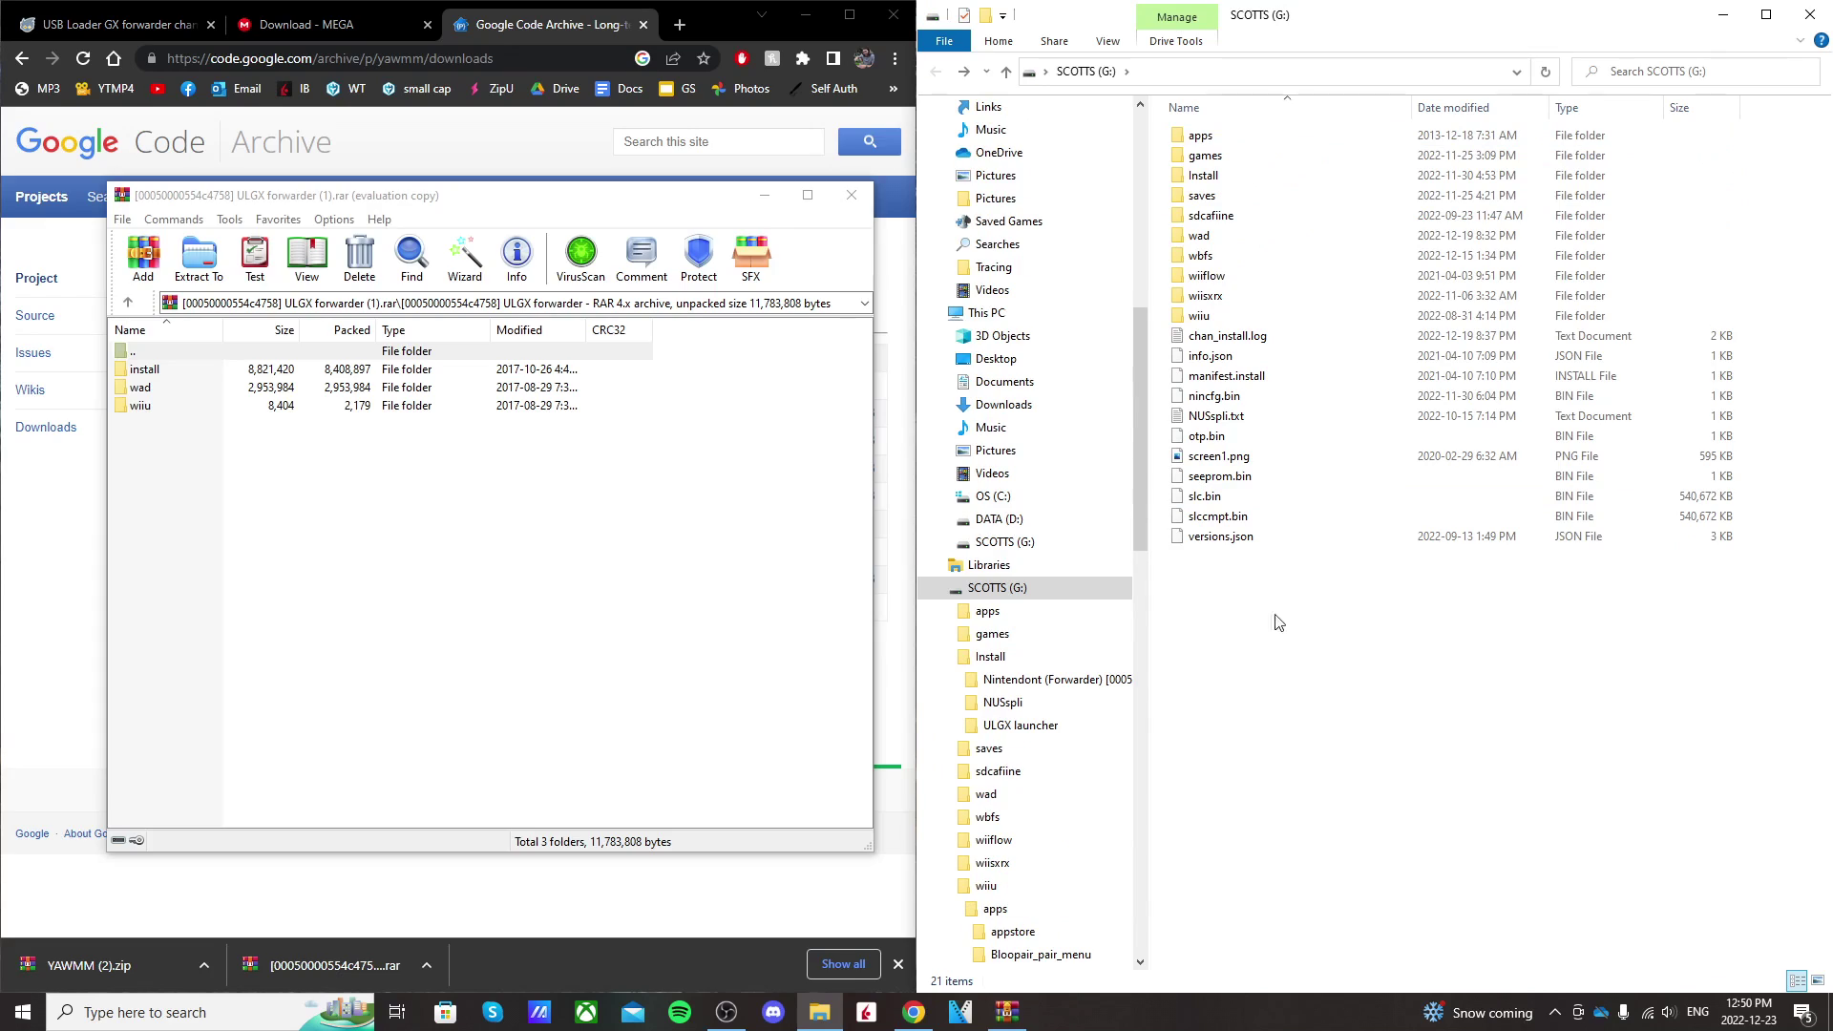
Step: Open the apps folder inside wiiu on the G: drive to examine the installed homebrew folders
right_click(1274, 618)
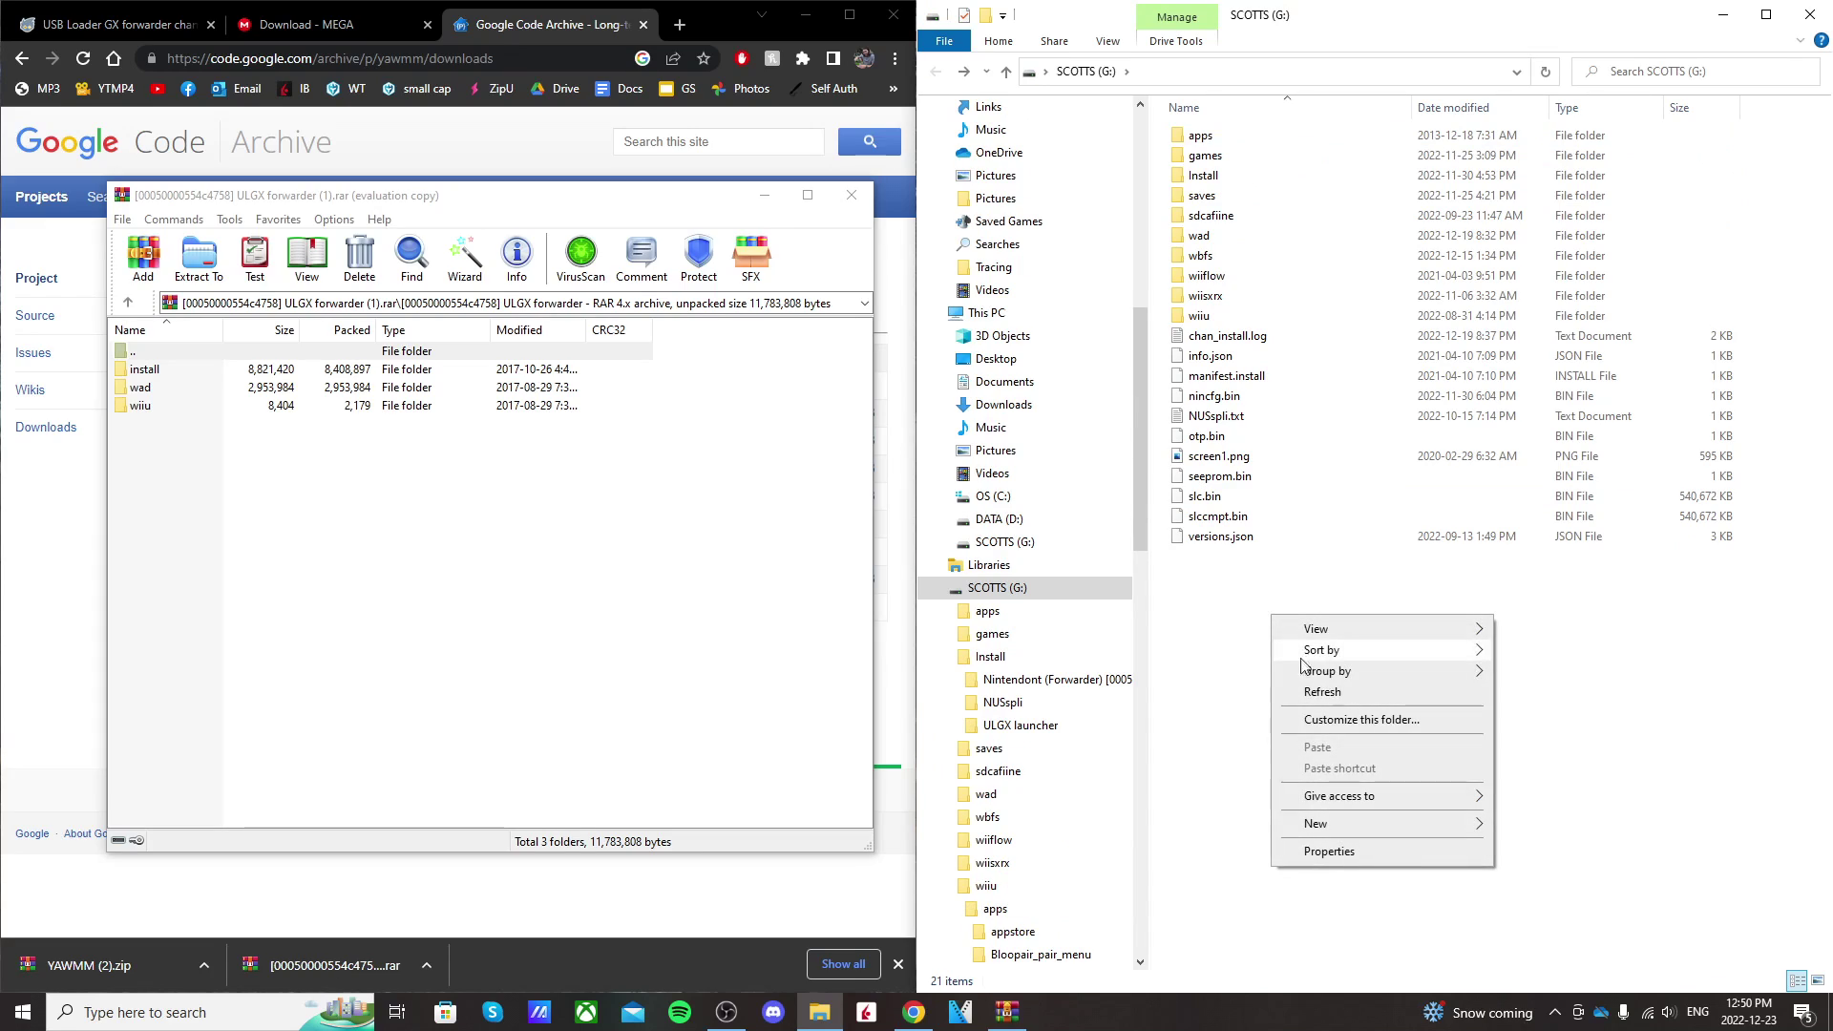
click(1240, 638)
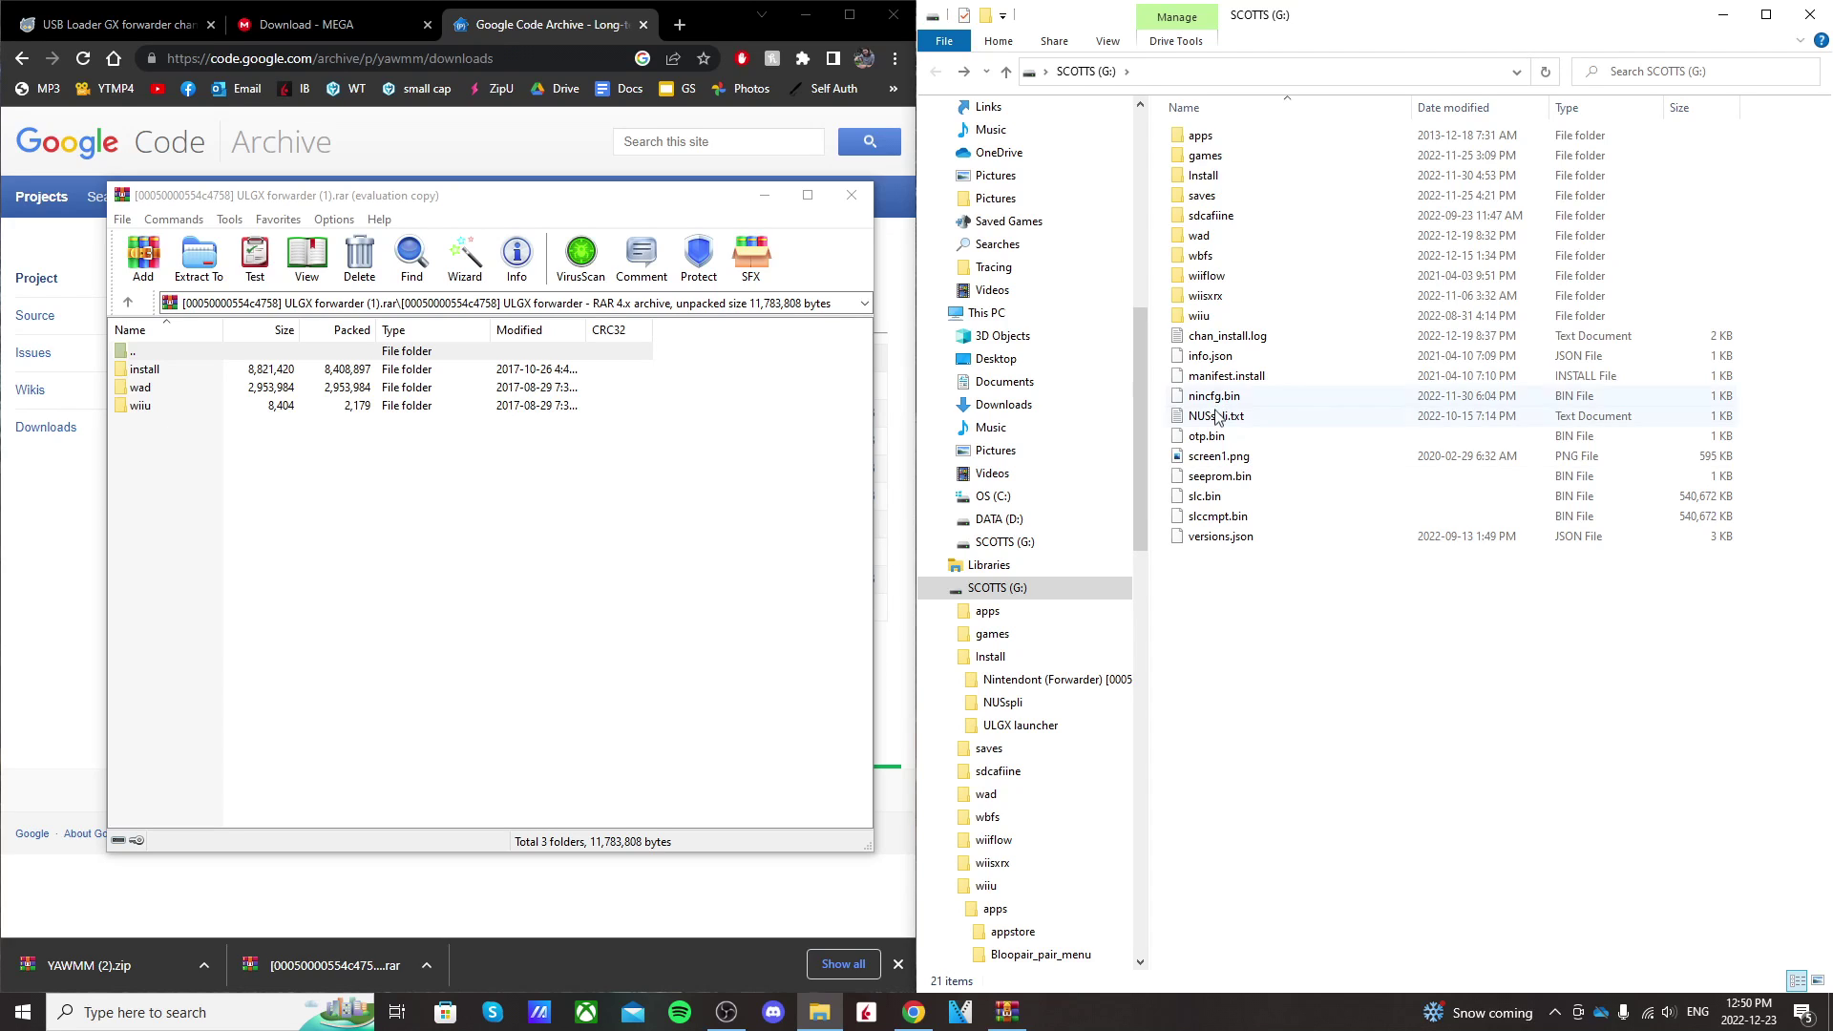
double_click(1206, 317)
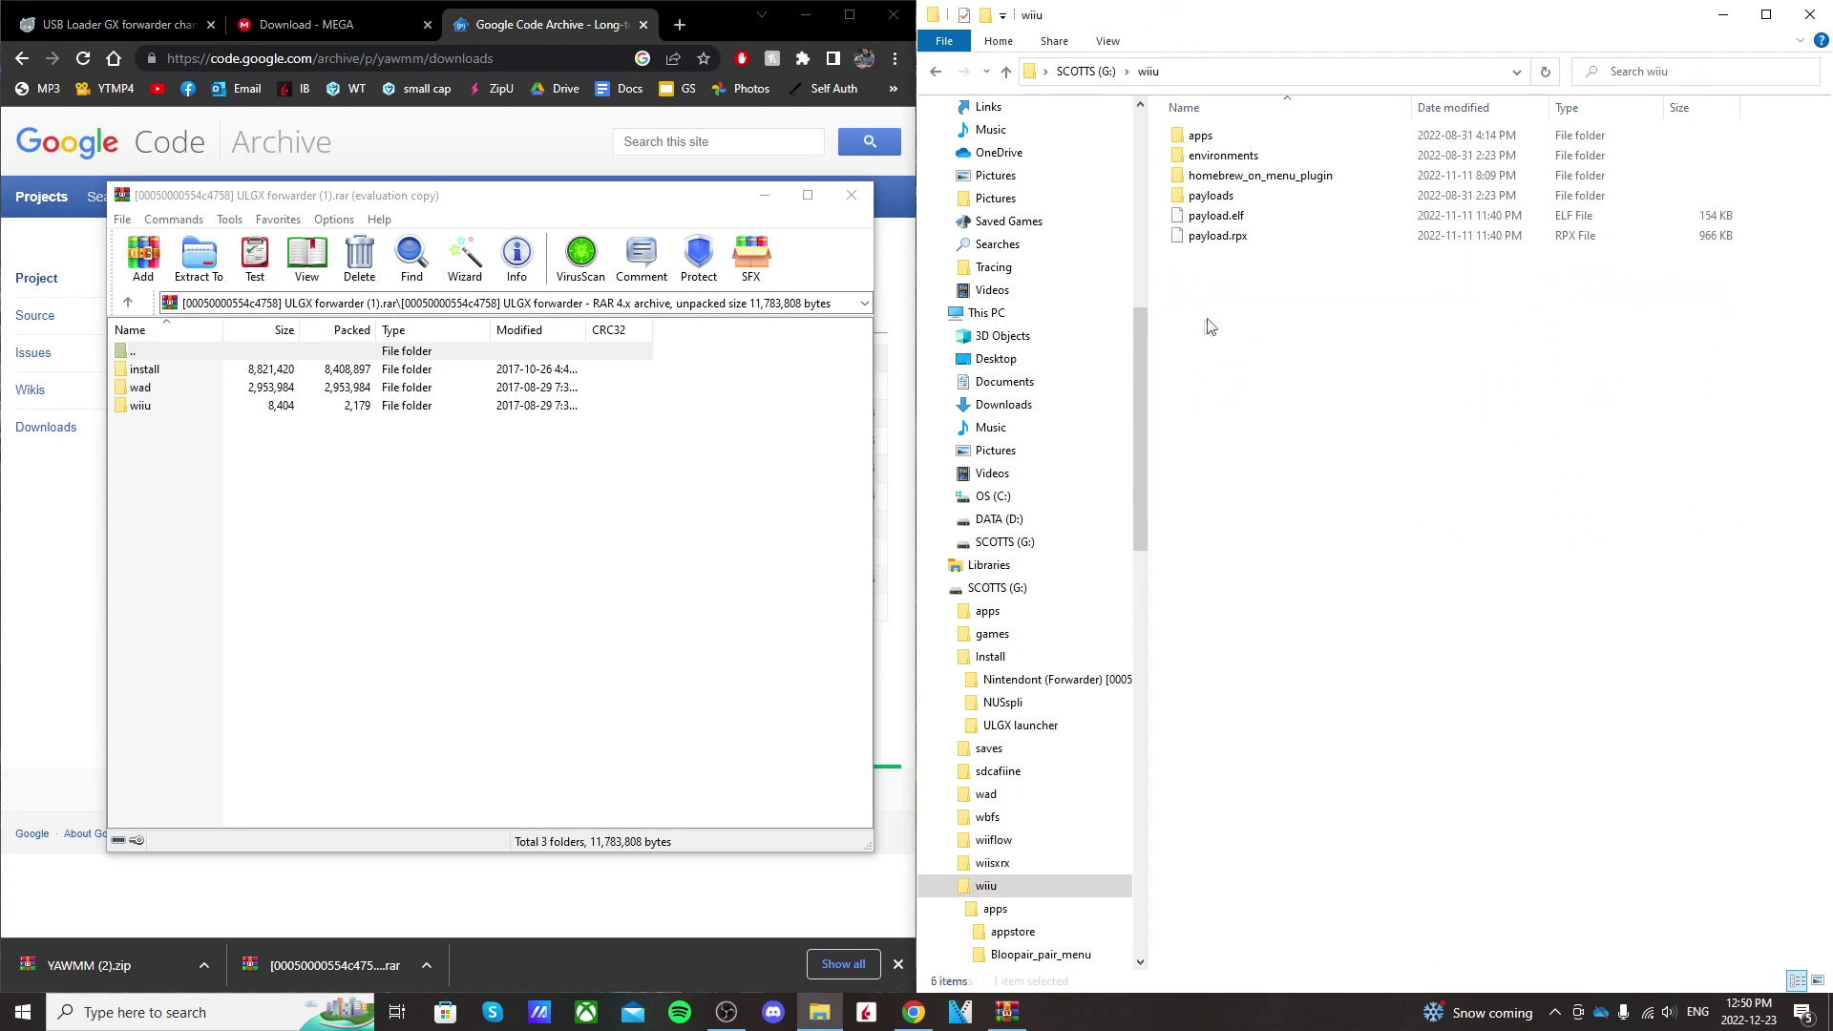
double_click(1226, 137)
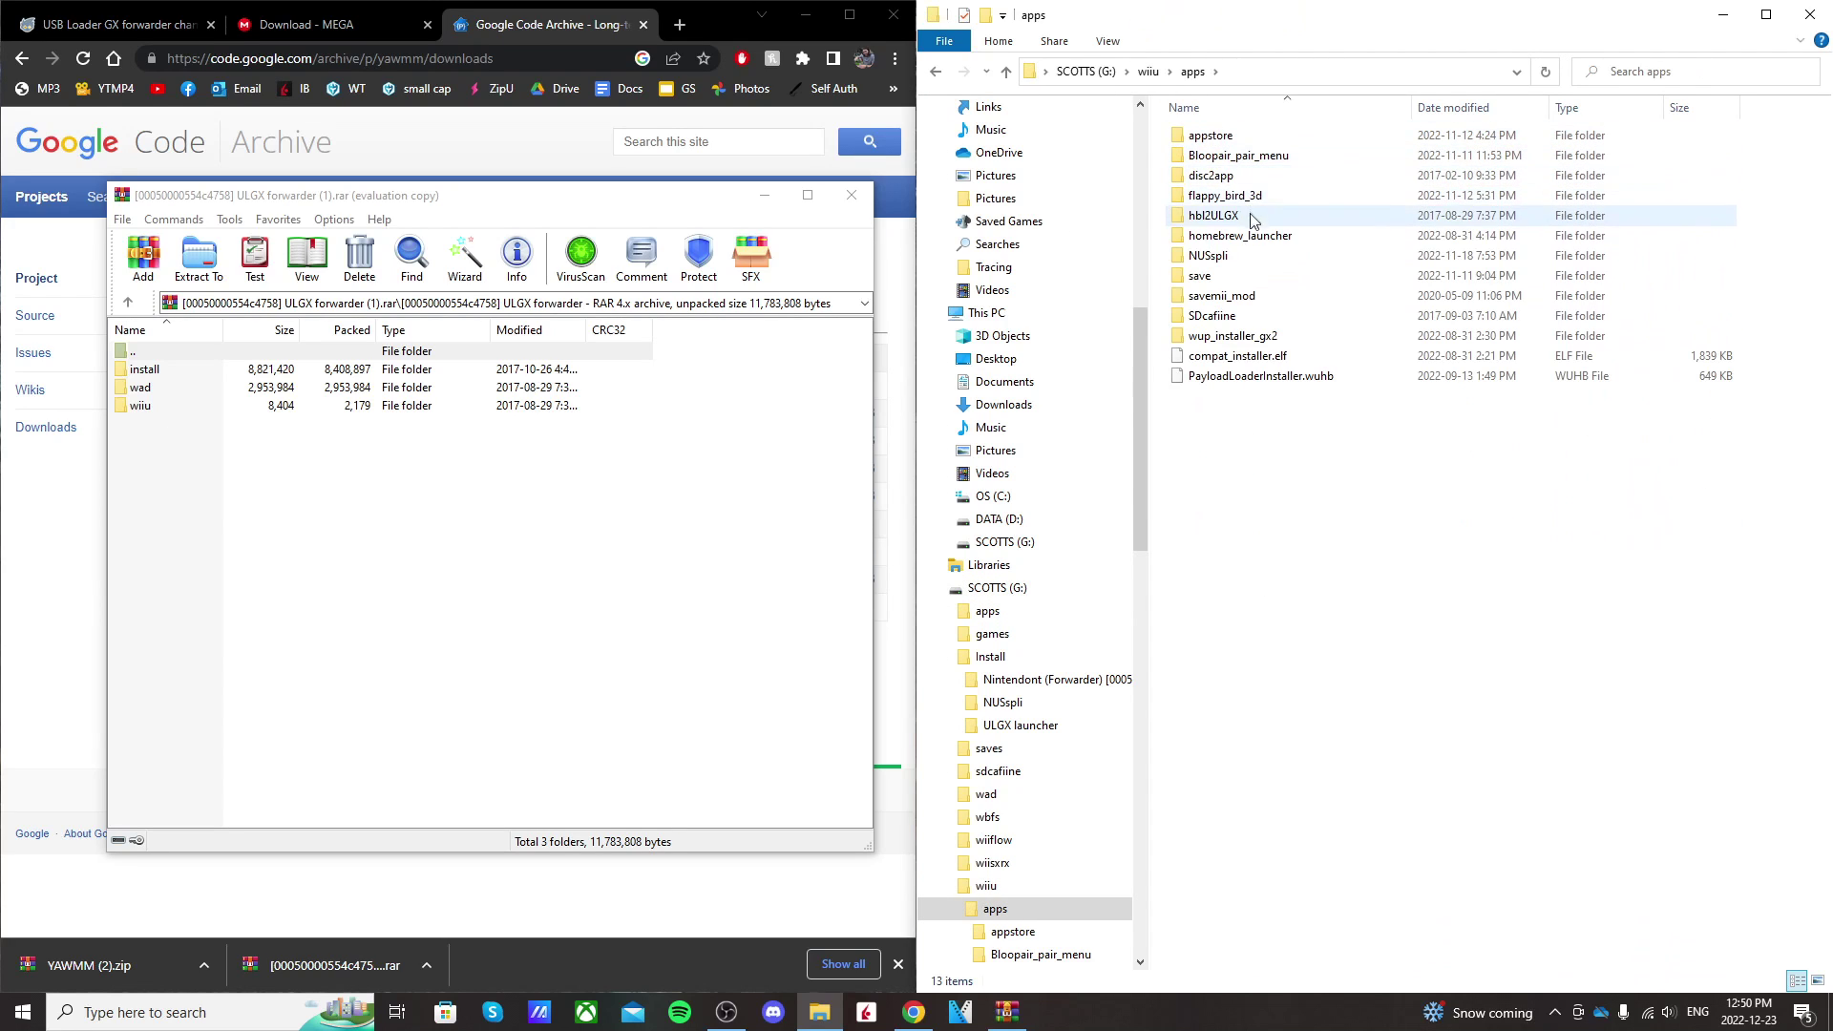
Step: Examine the files in the wup_installer_gx2 folder under wiiu\apps and return to the G: drive's root
click(1310, 345)
click(1310, 480)
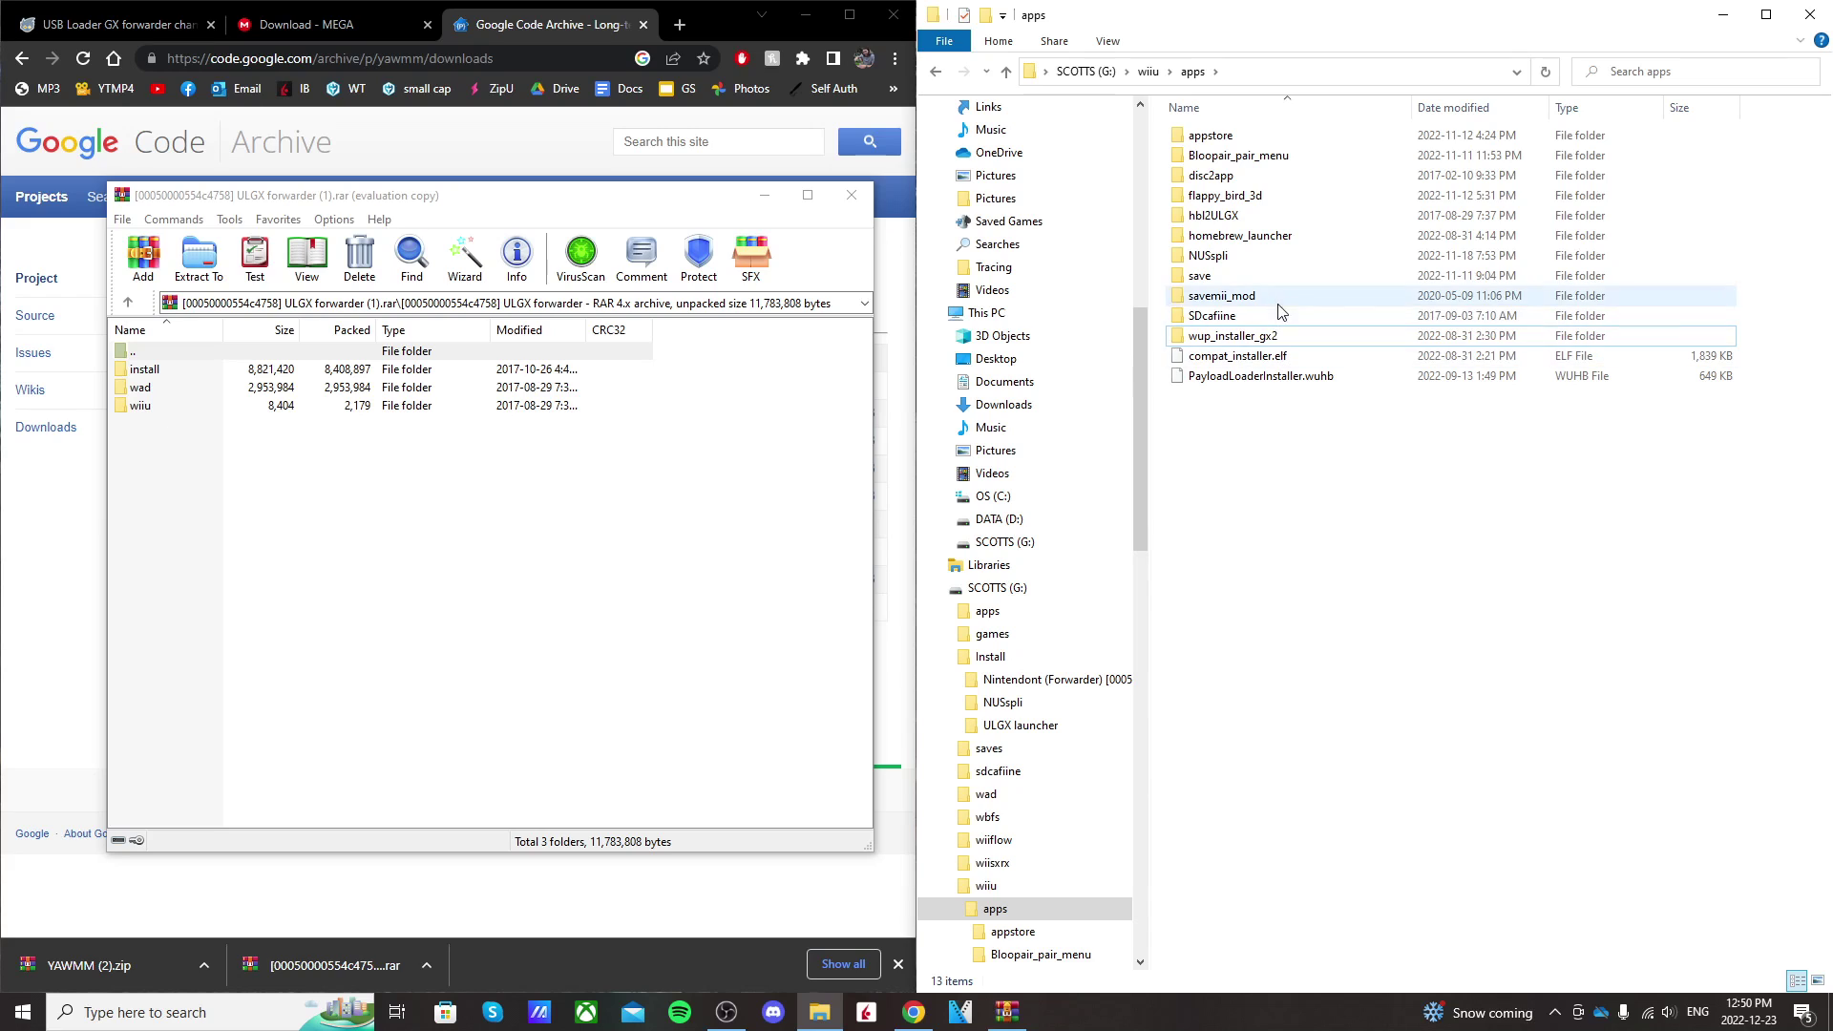
double_click(1294, 339)
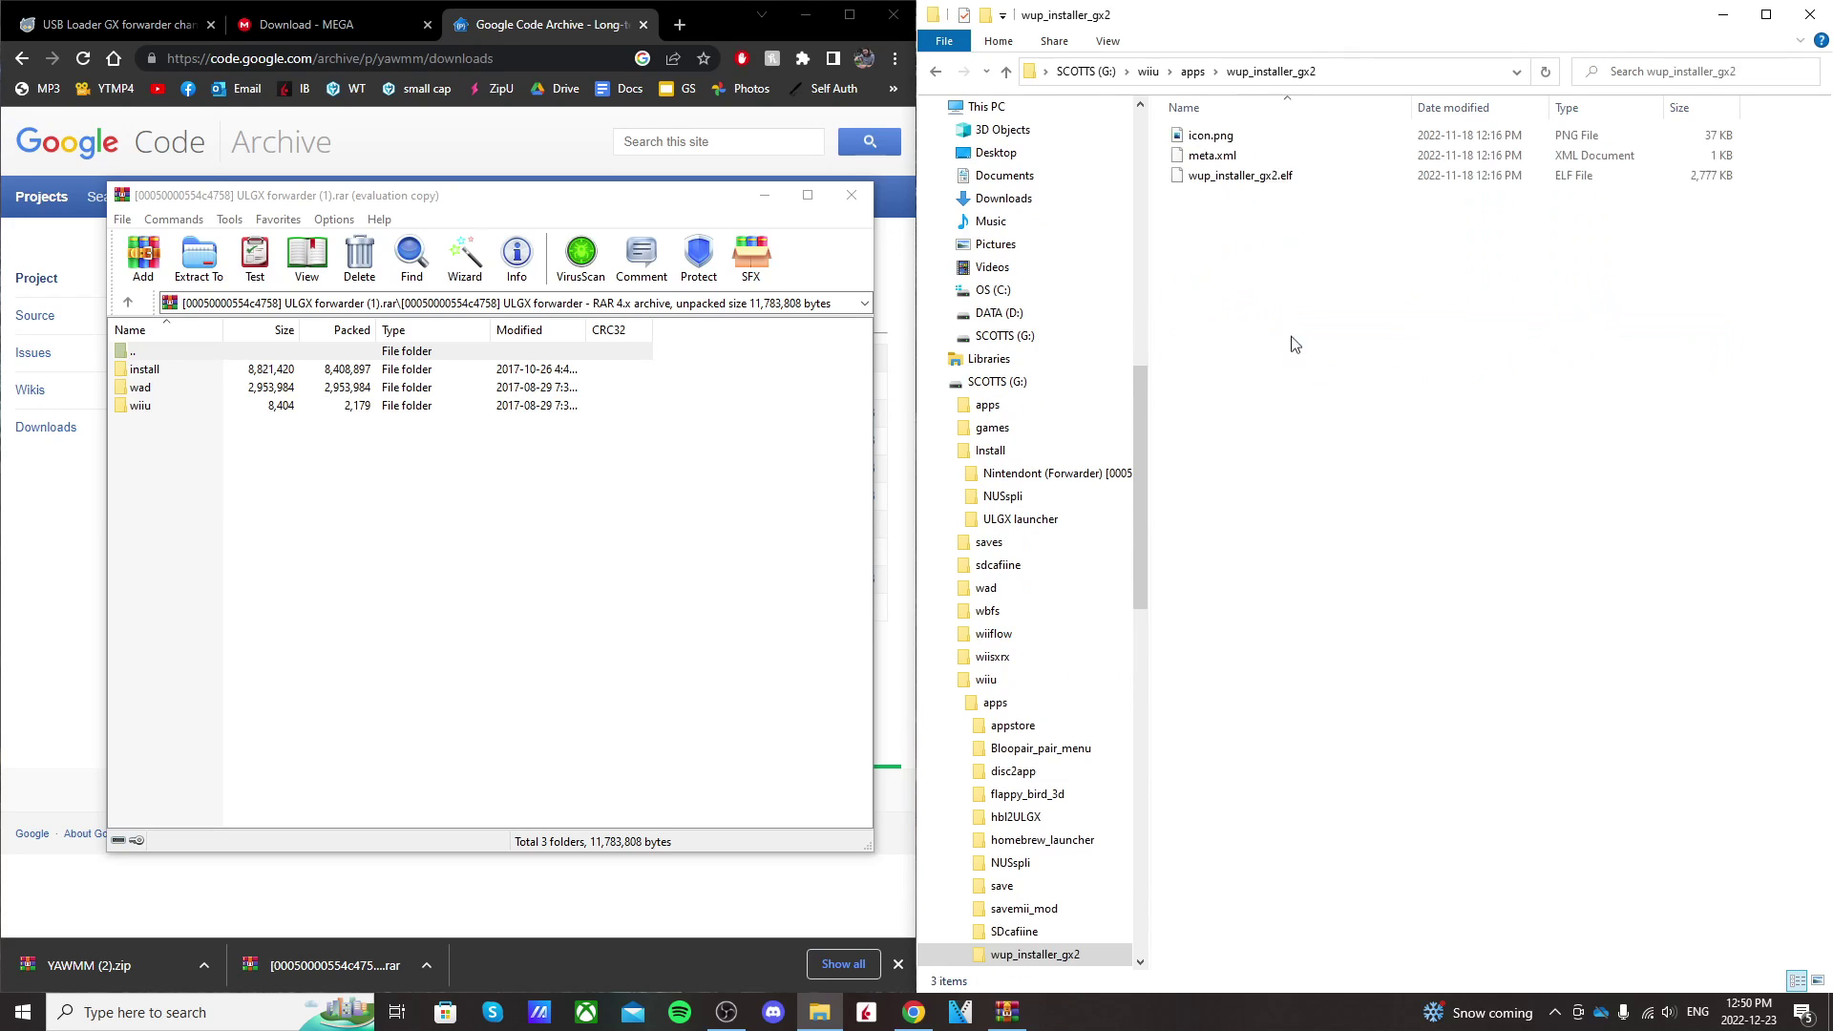
click(936, 74)
click(936, 74)
click(936, 74)
click(1358, 720)
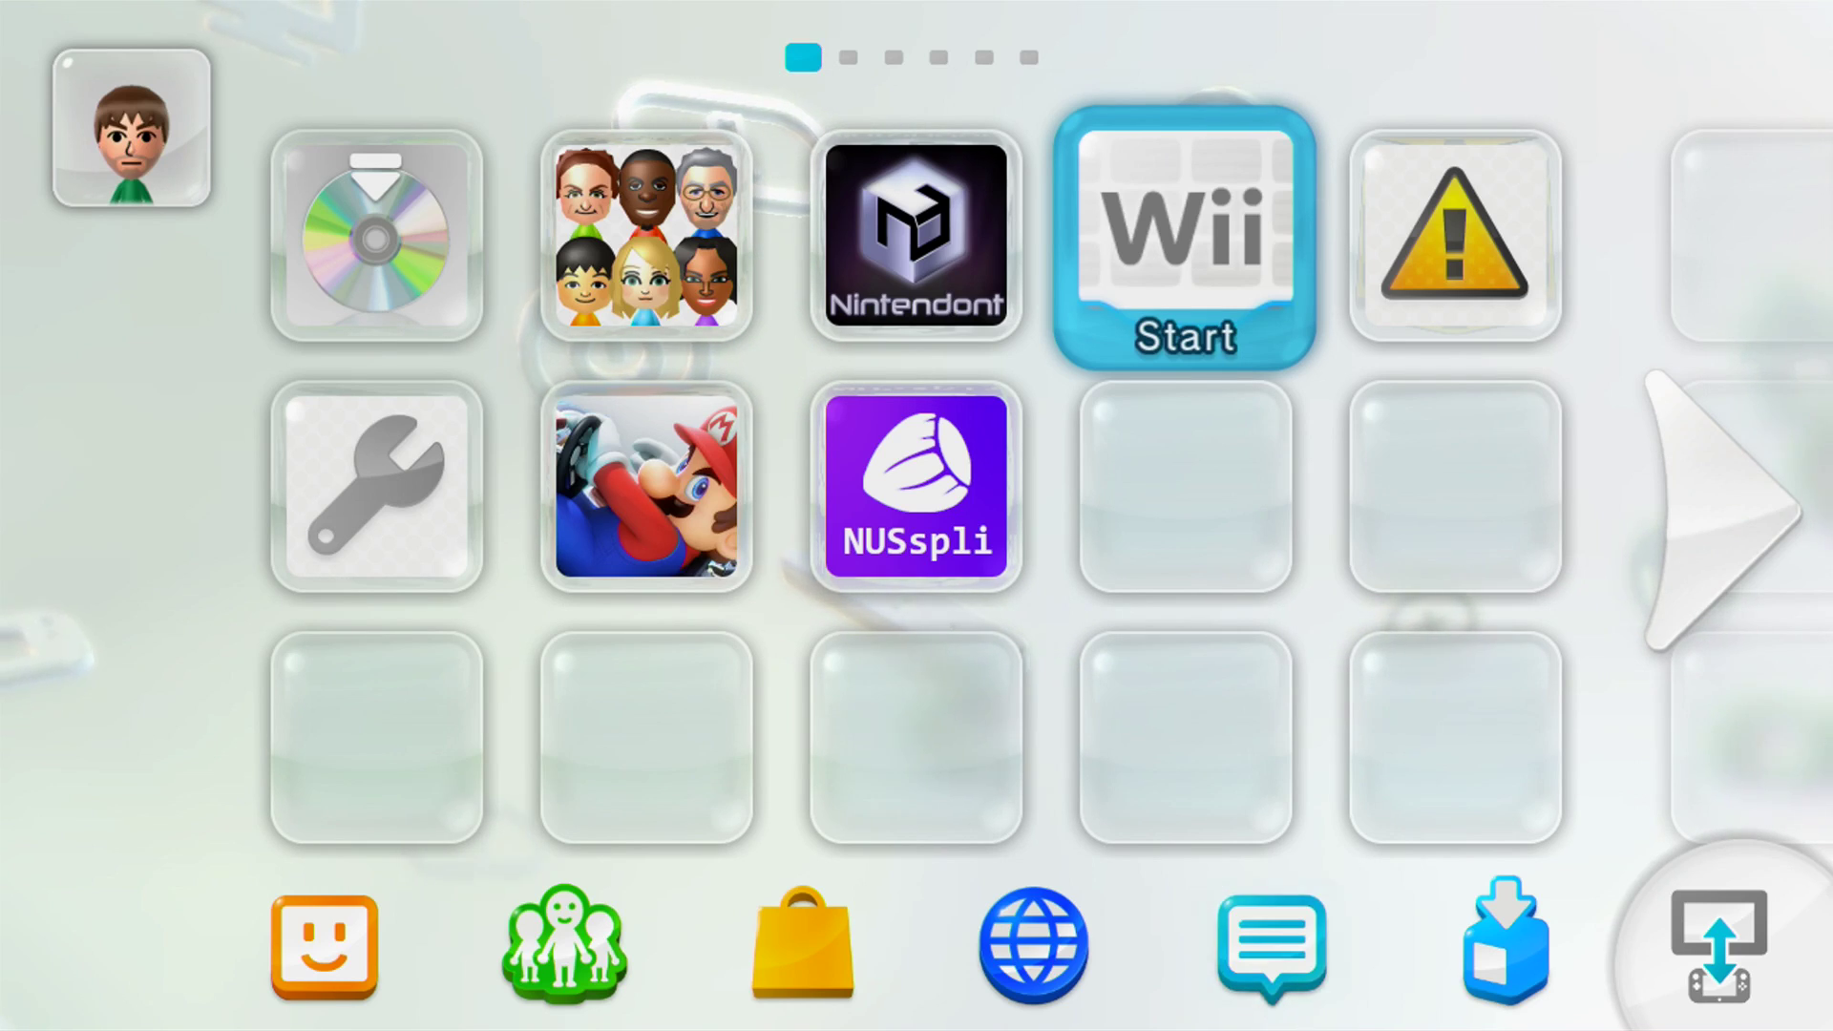
Step: Switch to the Wii U console, enter the Wii Menu and load Yet Another Wad Mgr from the Homebrew Channel
click(646, 740)
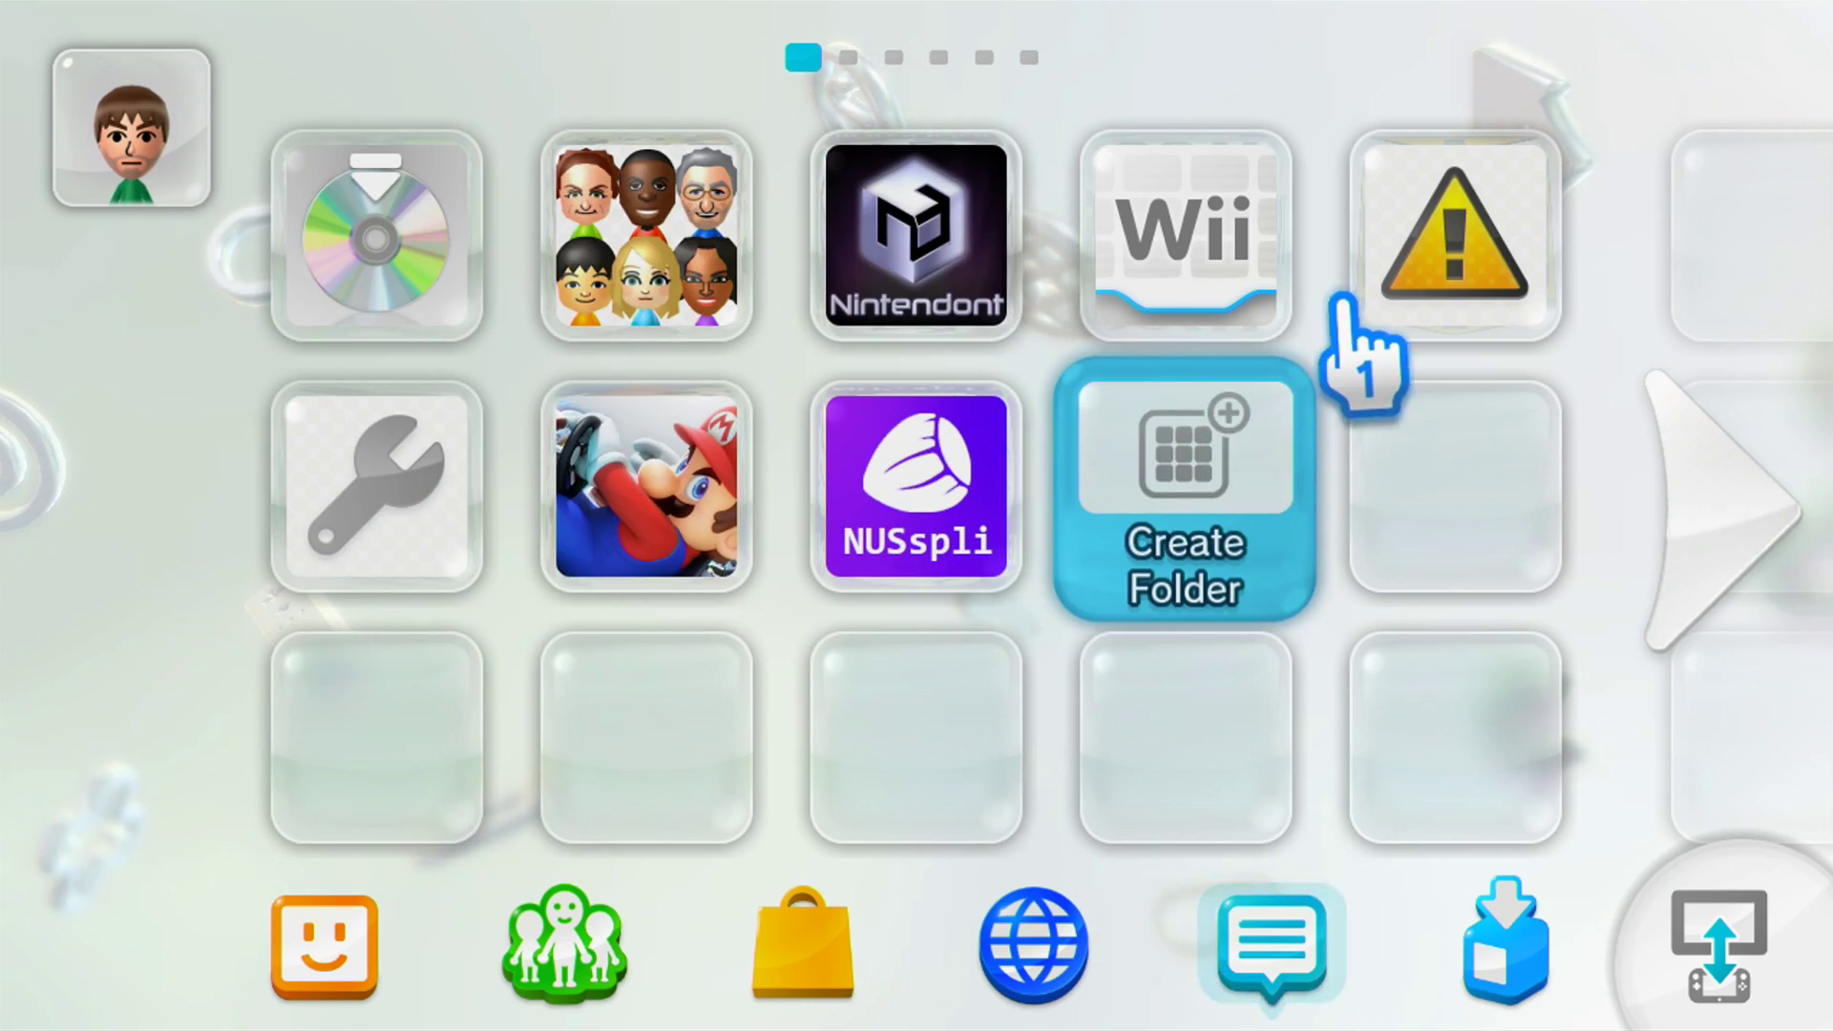
click(1232, 282)
click(626, 571)
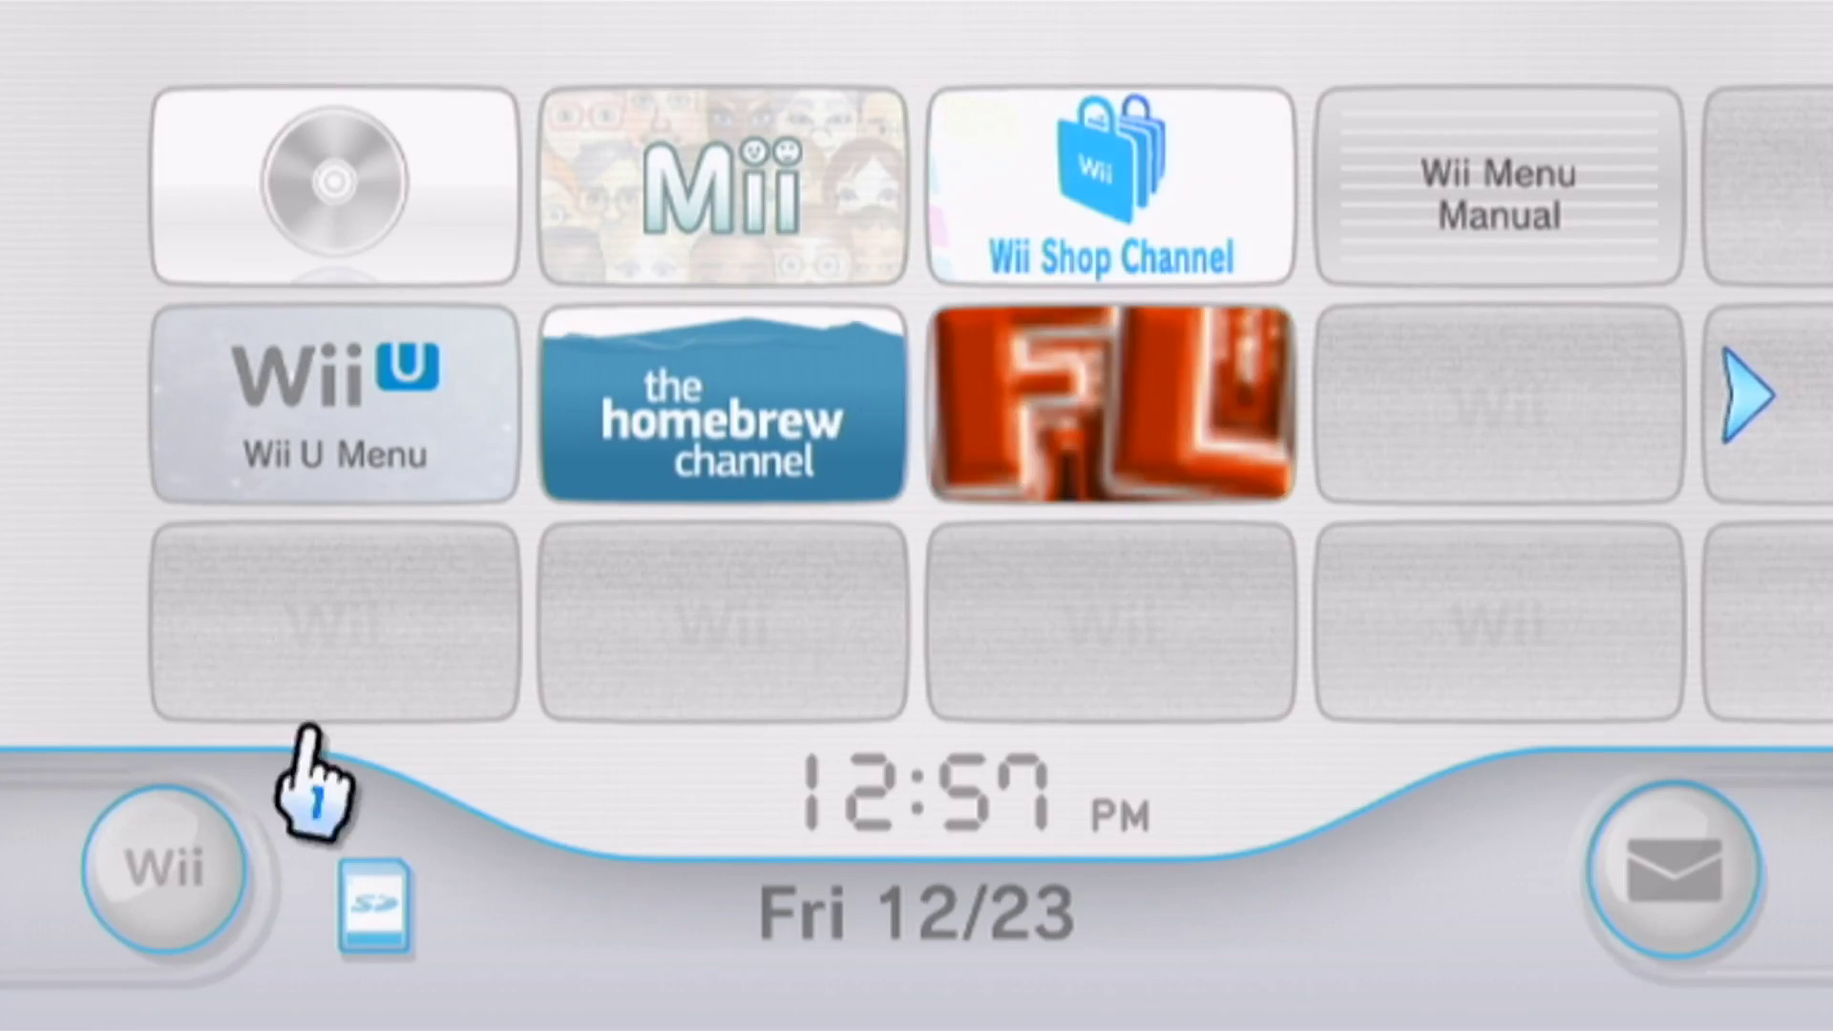
click(793, 420)
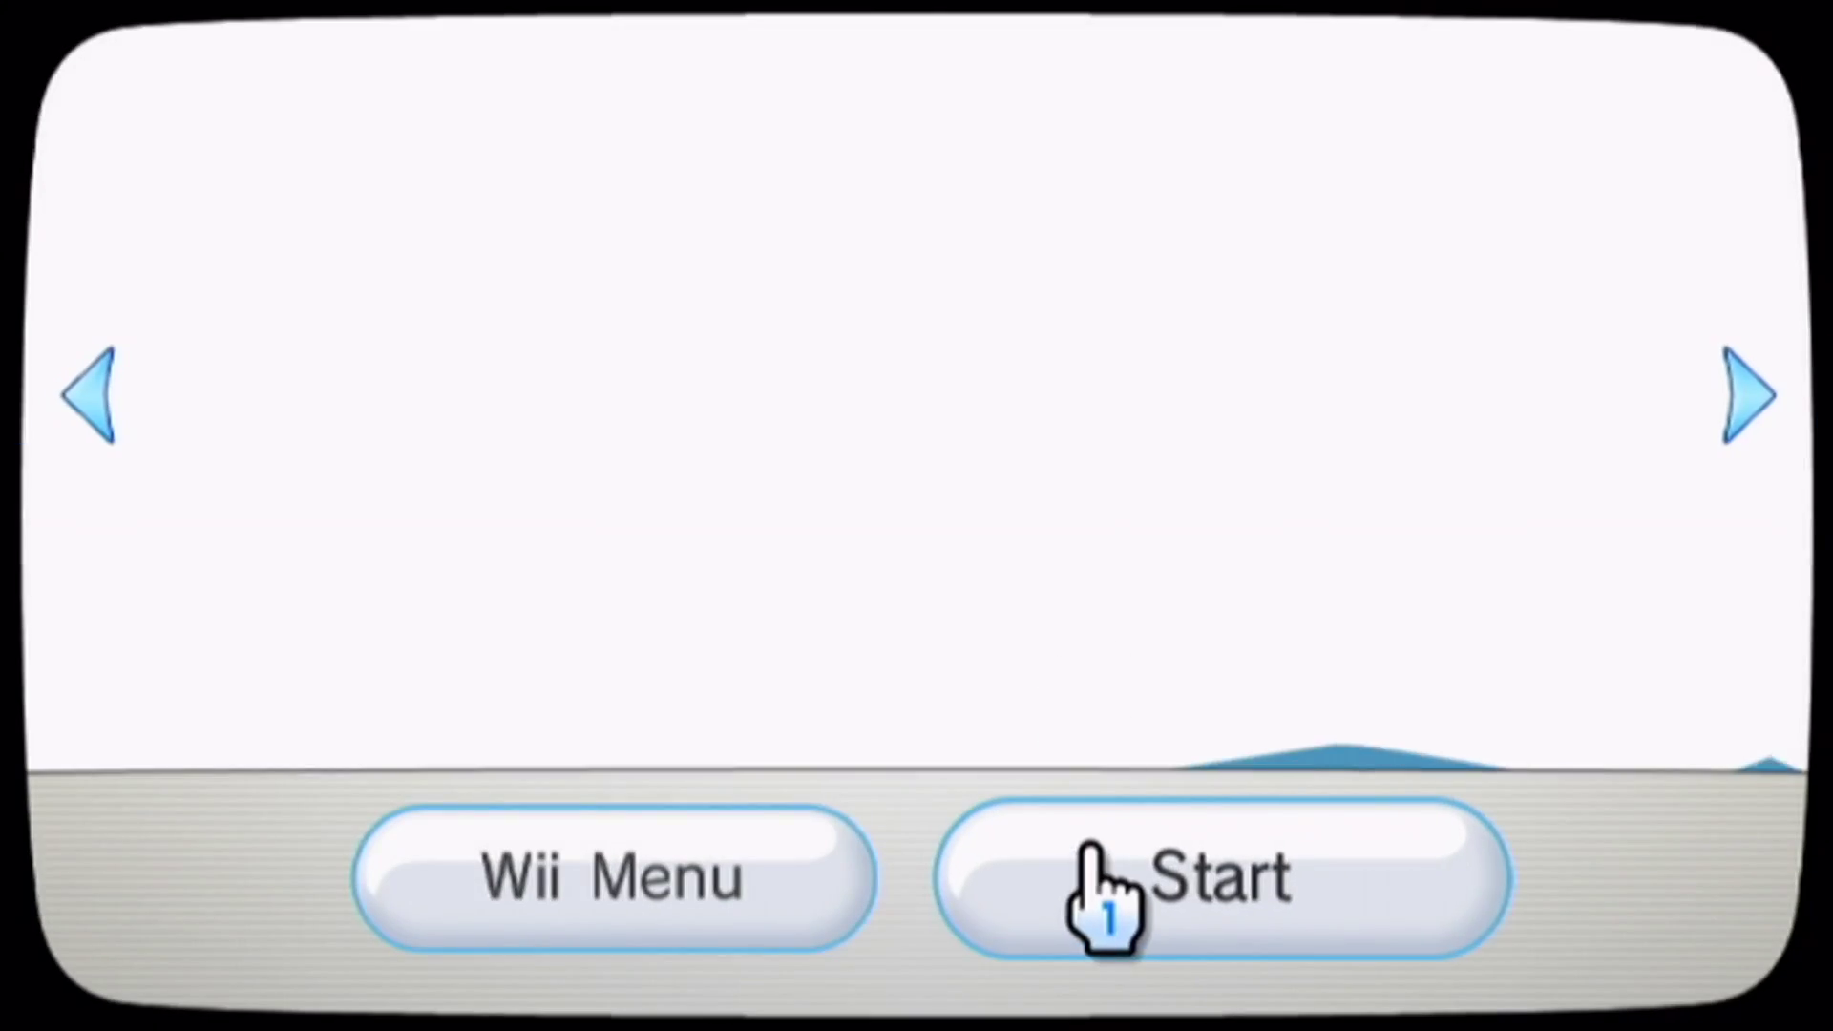
click(1092, 852)
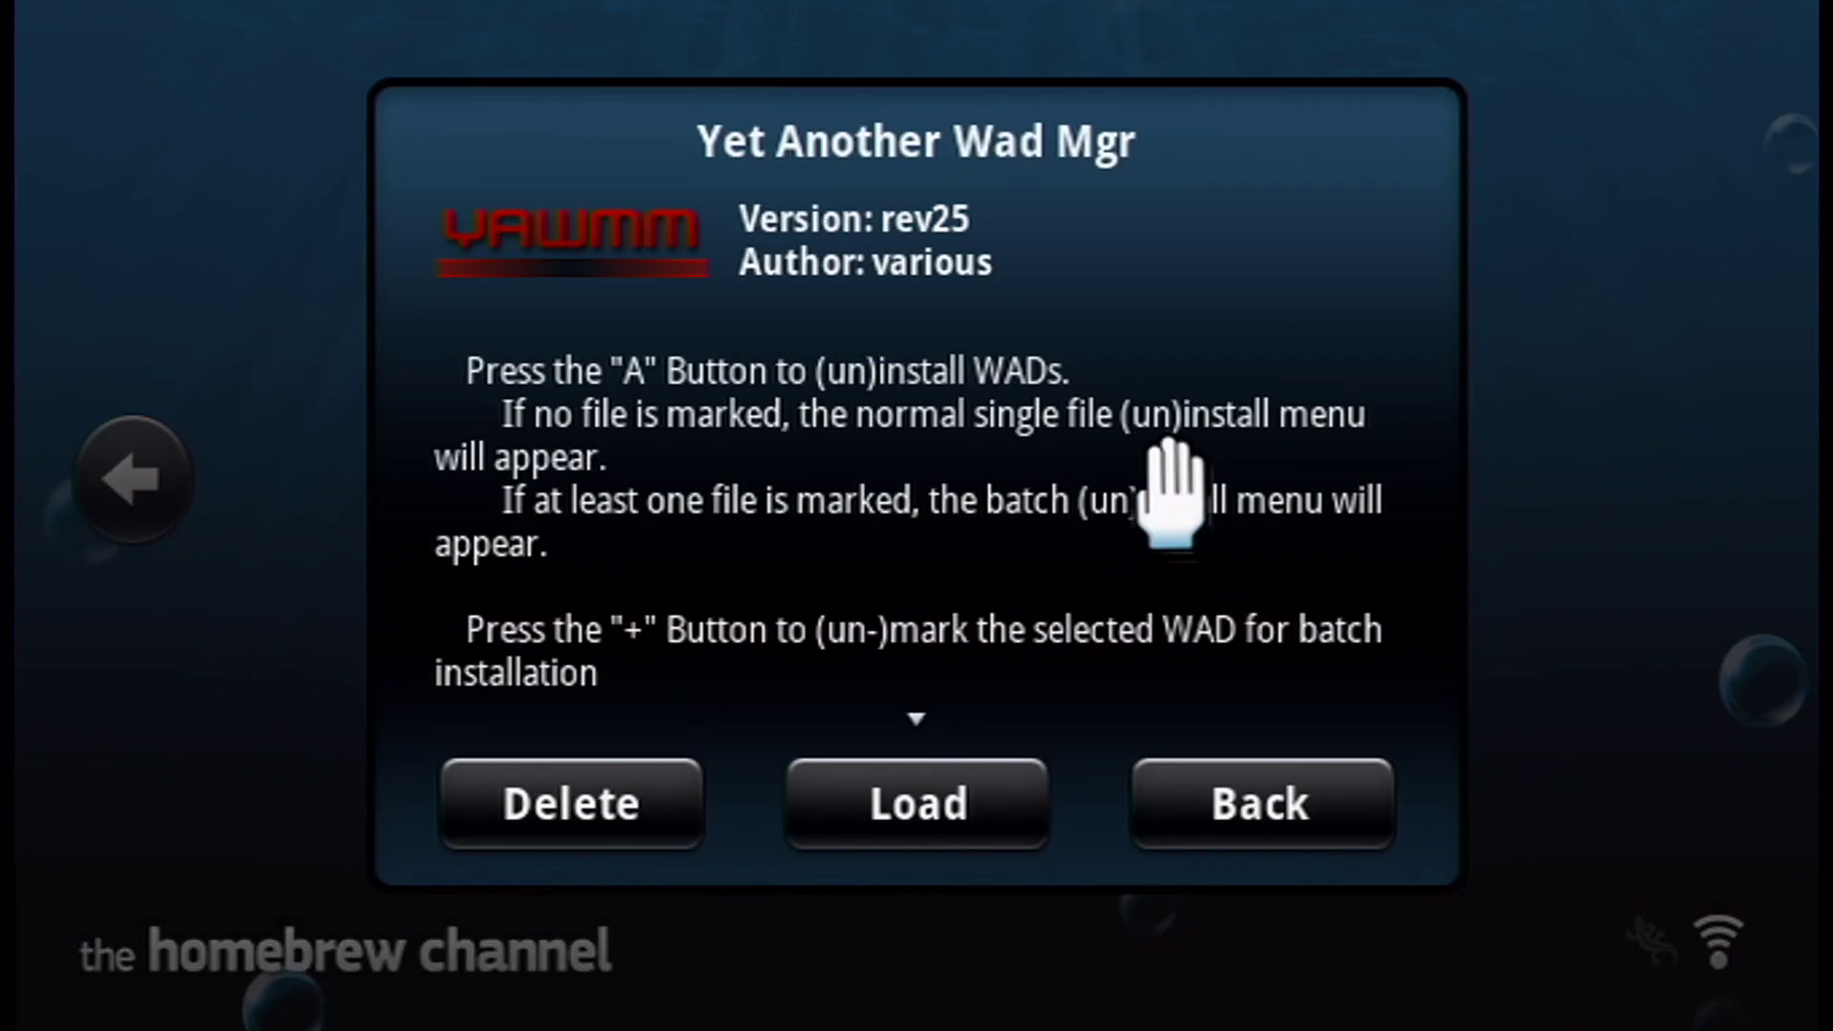
click(1045, 800)
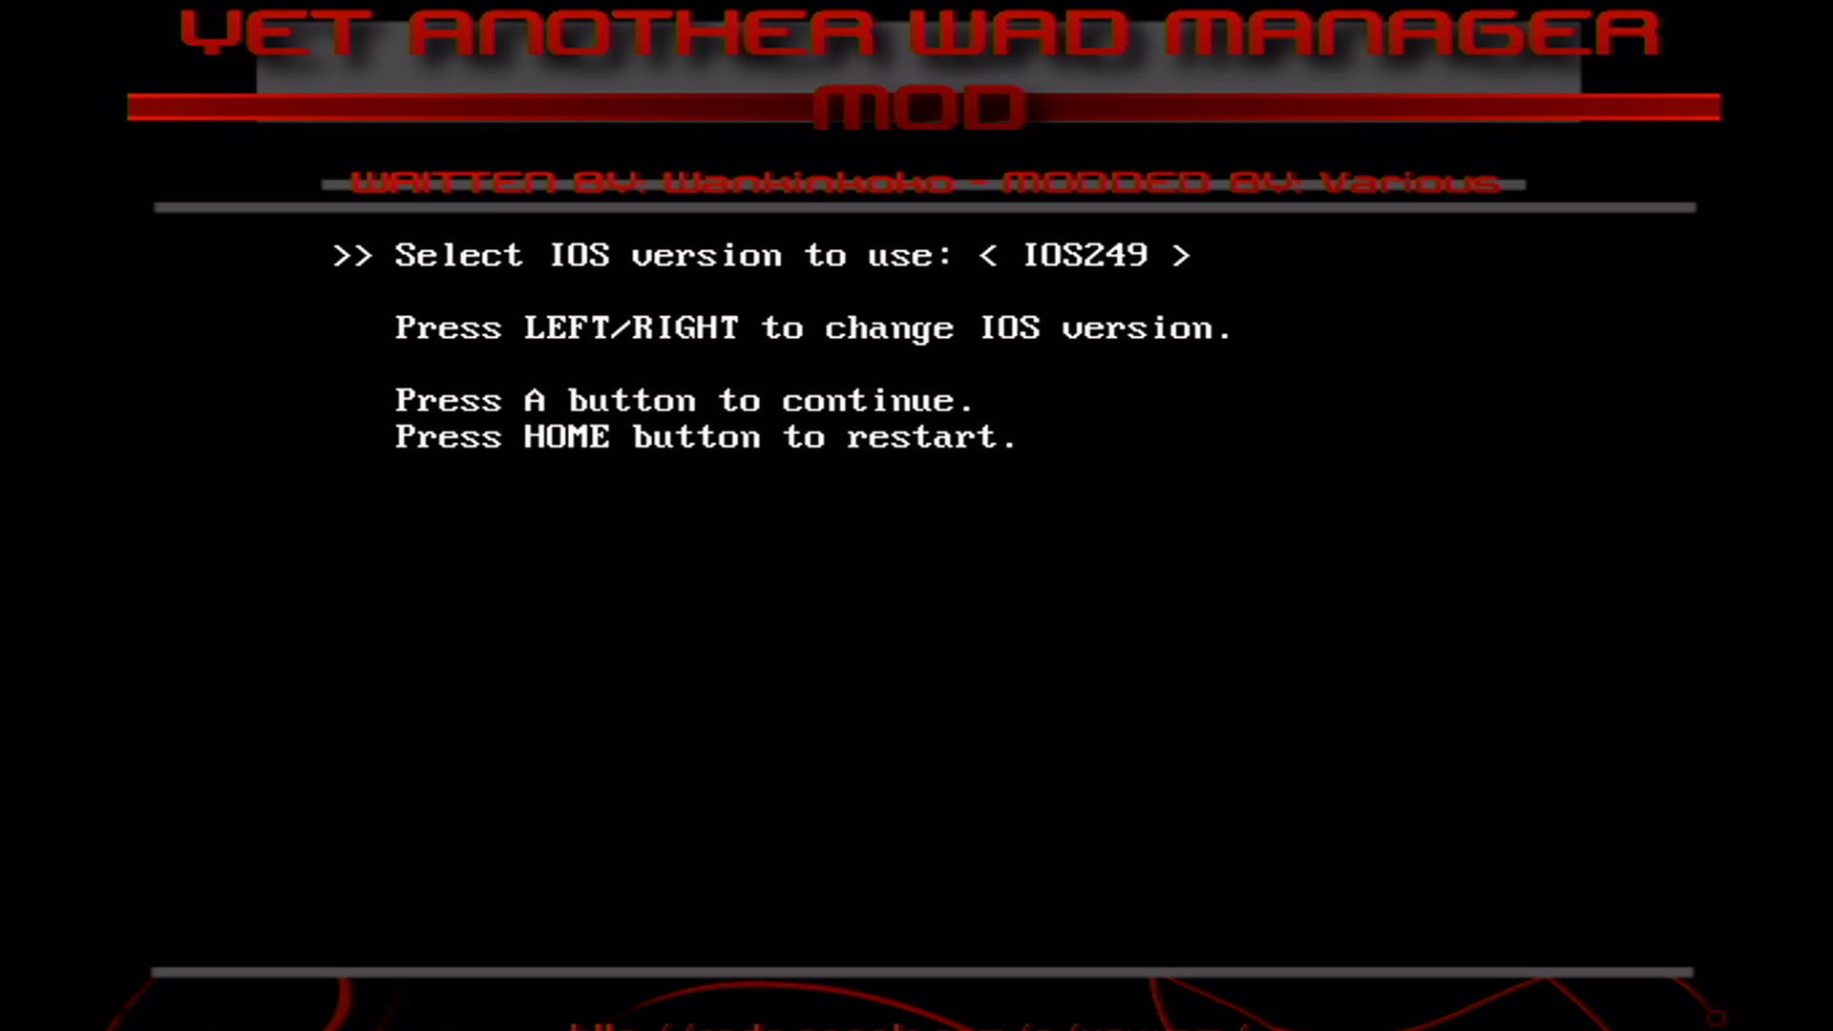
Step: Configure the WAD manager to use IOS249, a disabled NAND emulator and the Wii SD Slot as source device
key(Return)
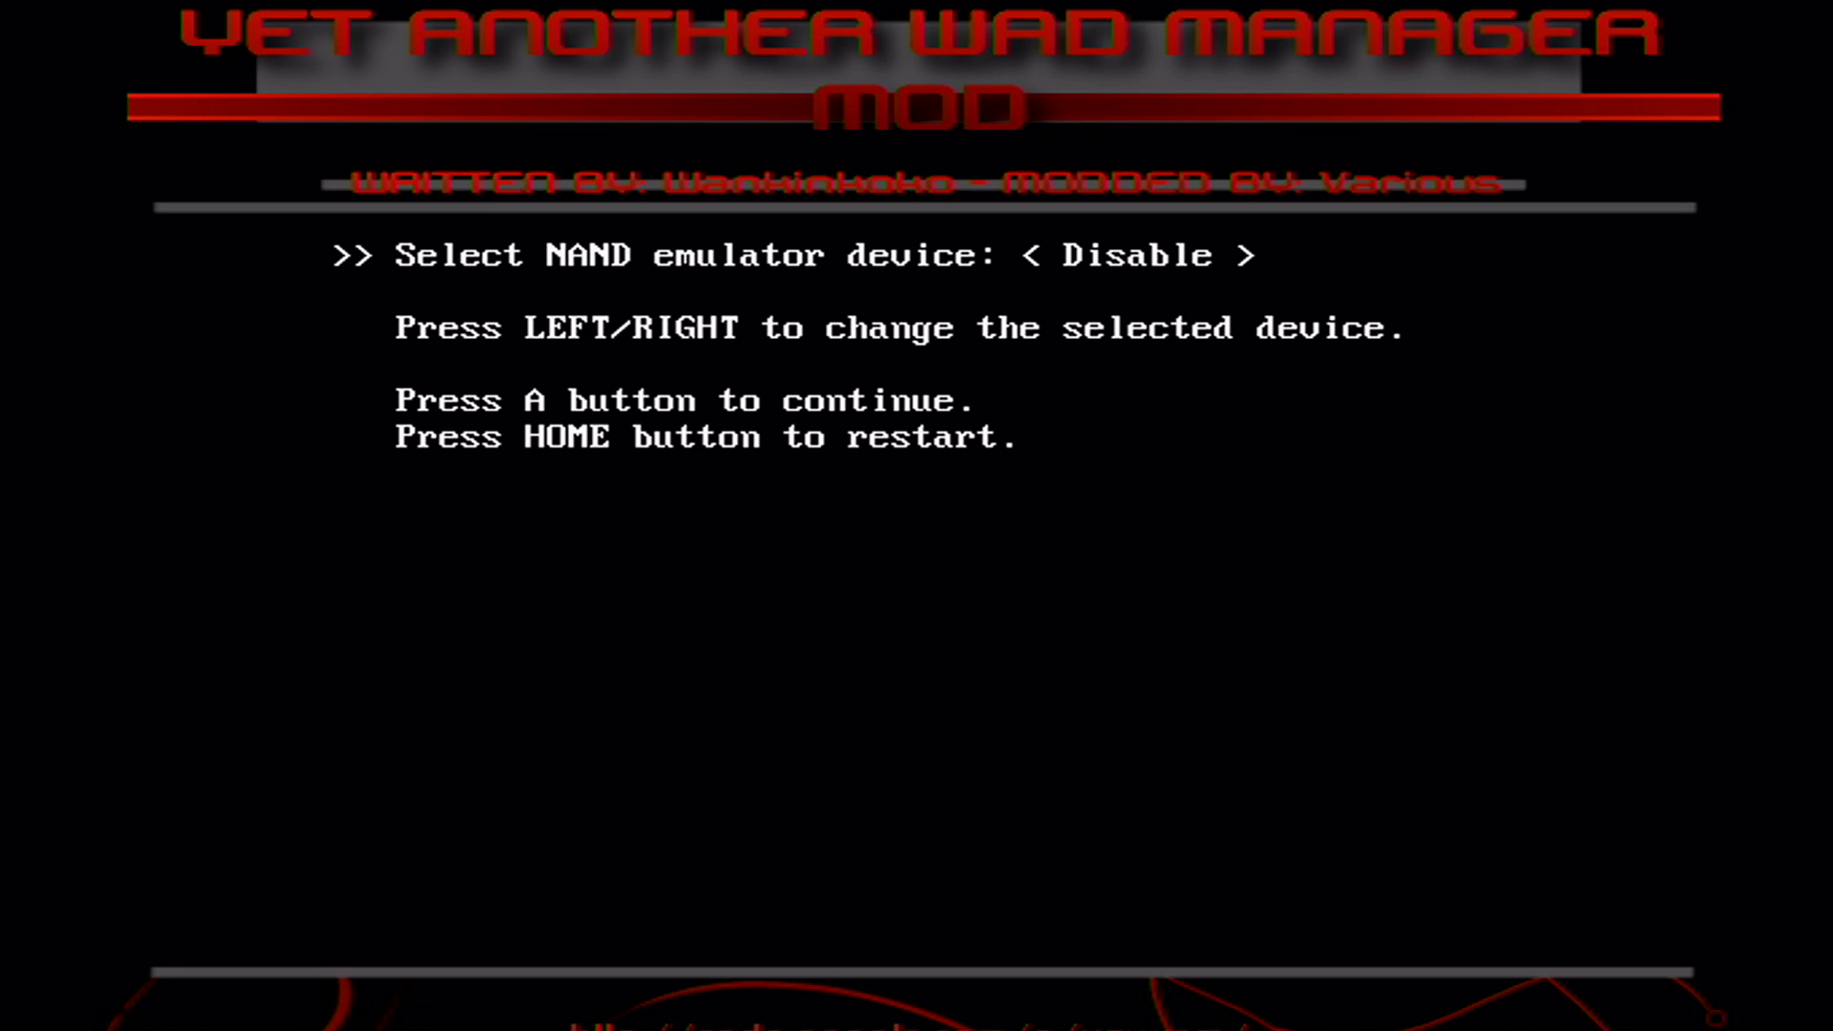
key(Return)
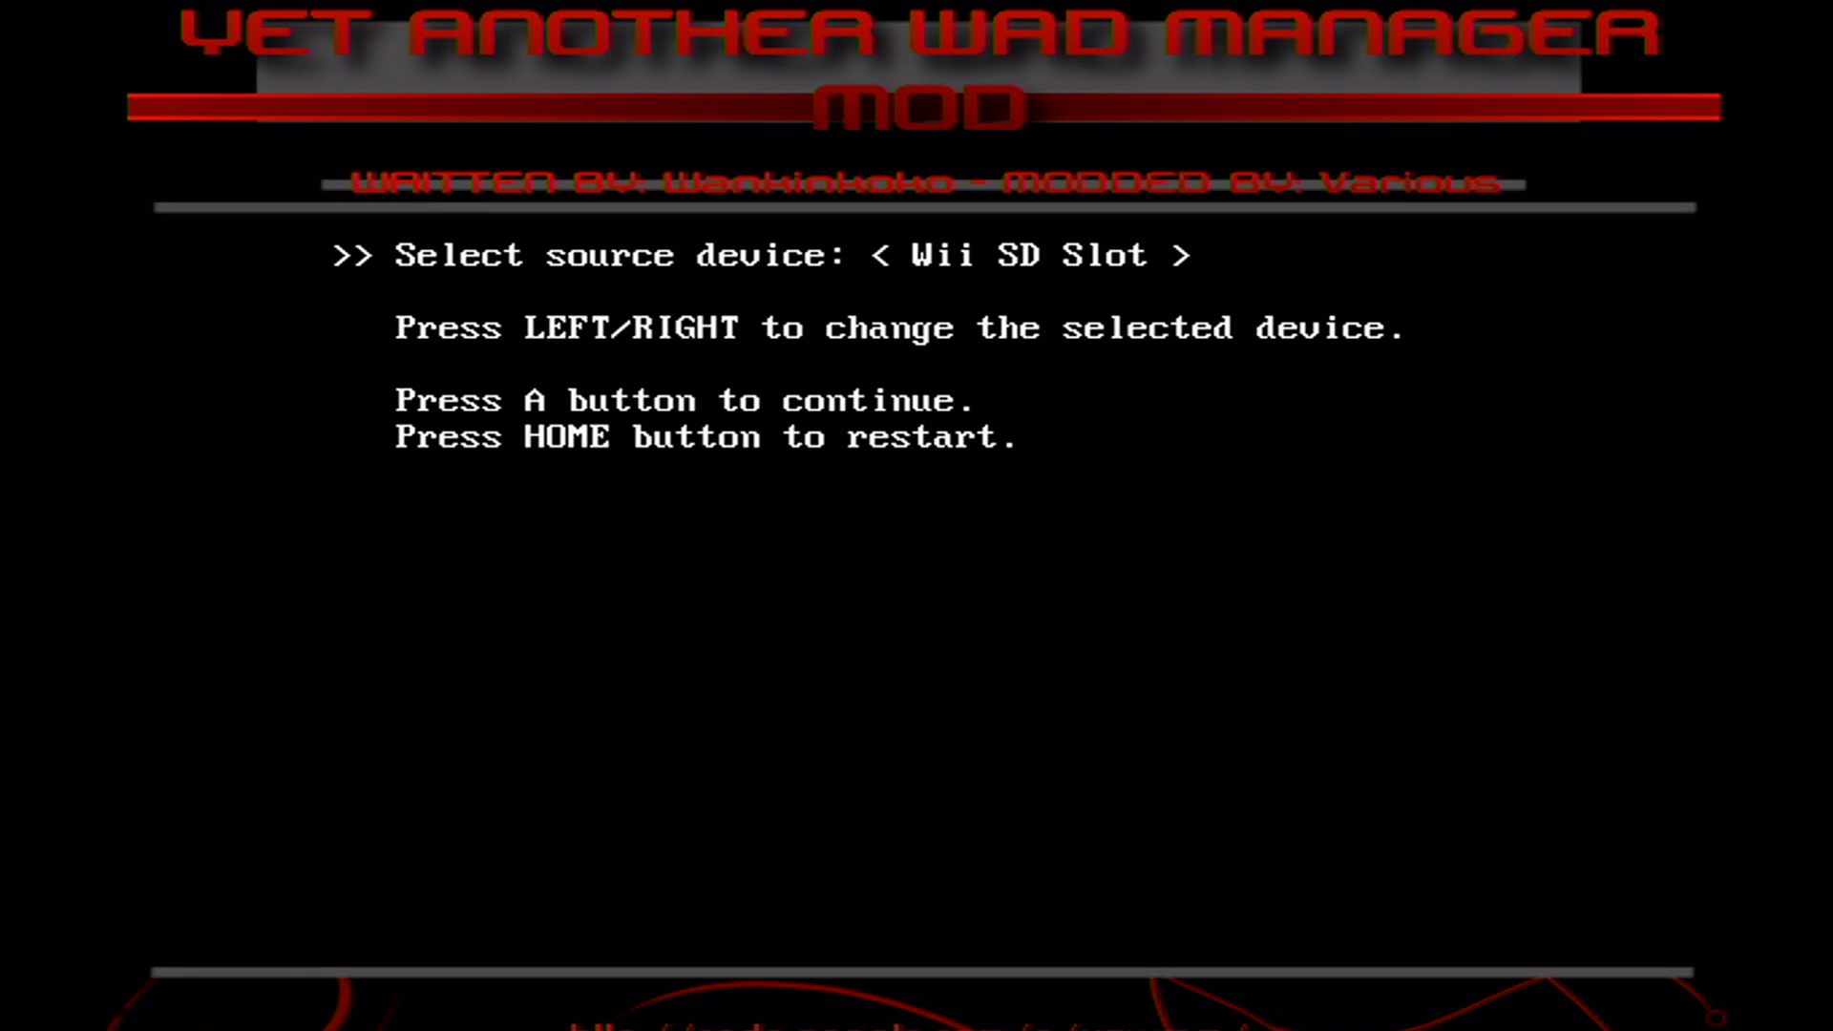
key(Return)
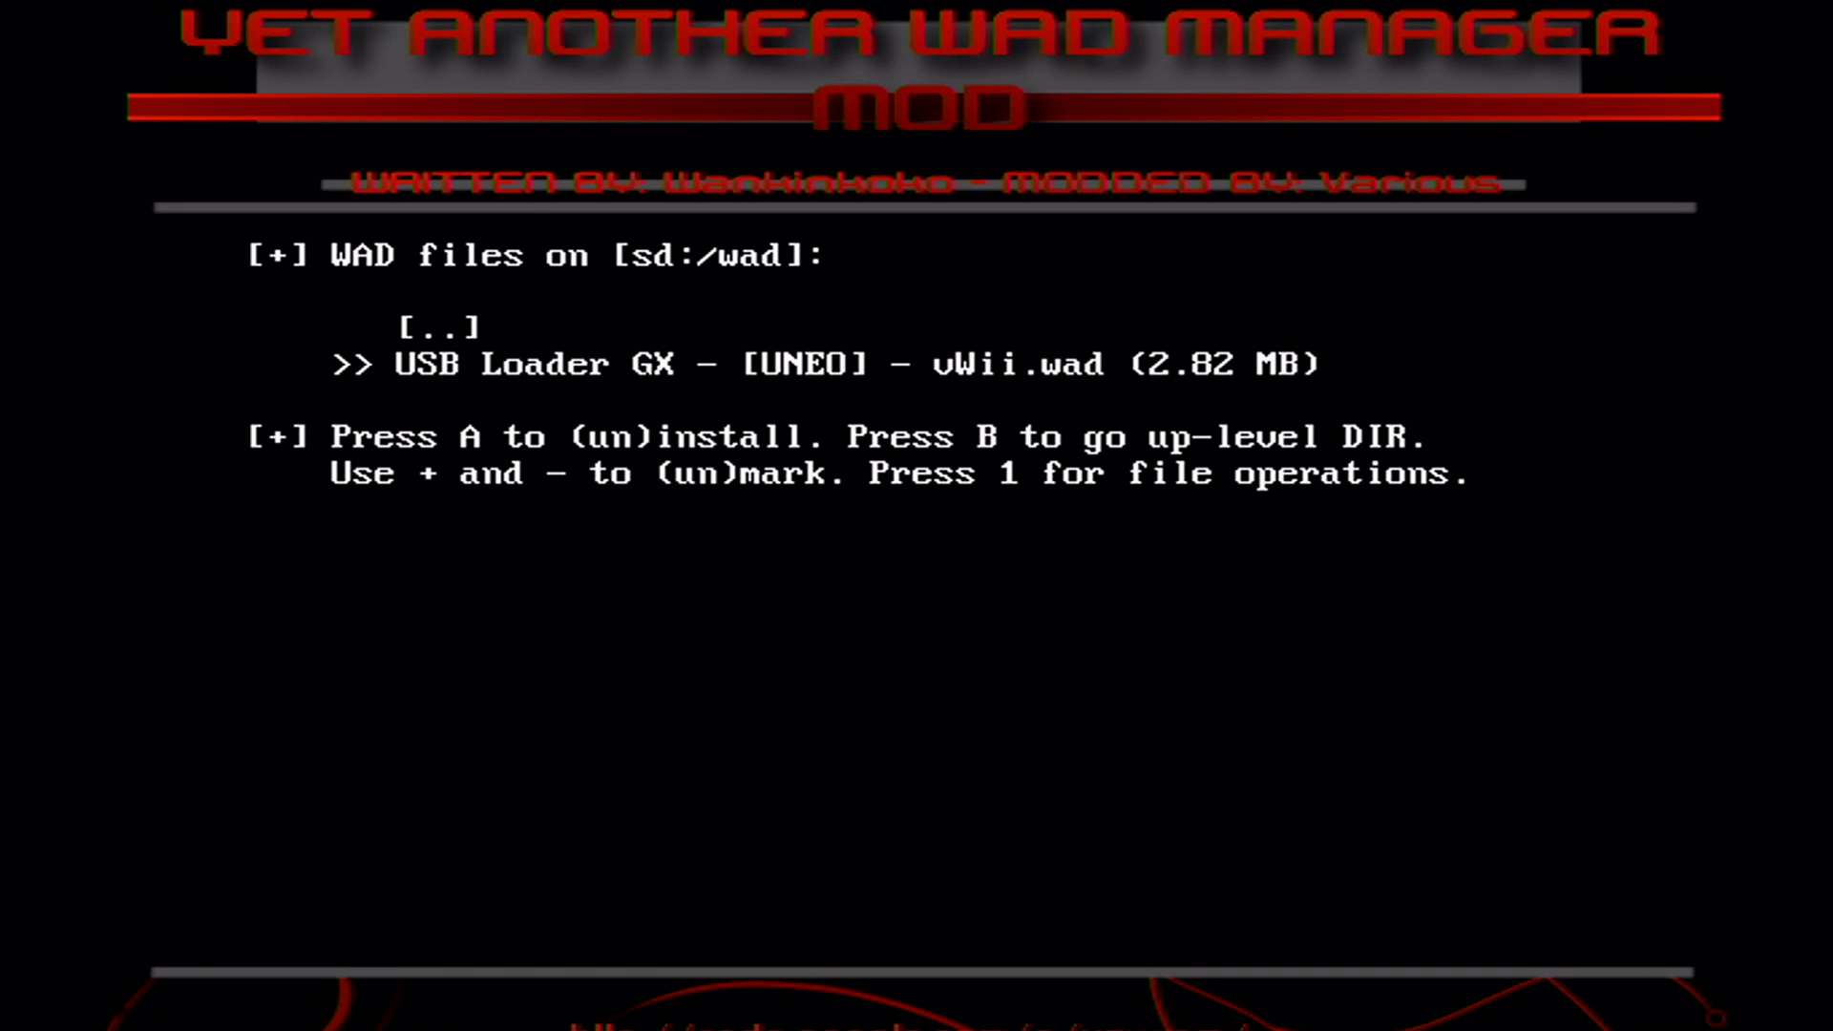
Step: Install the WAD file USB Loader GX - [UNEO] - vWii.wad from sd:/wad and exit to the Wii Menu
key(Return)
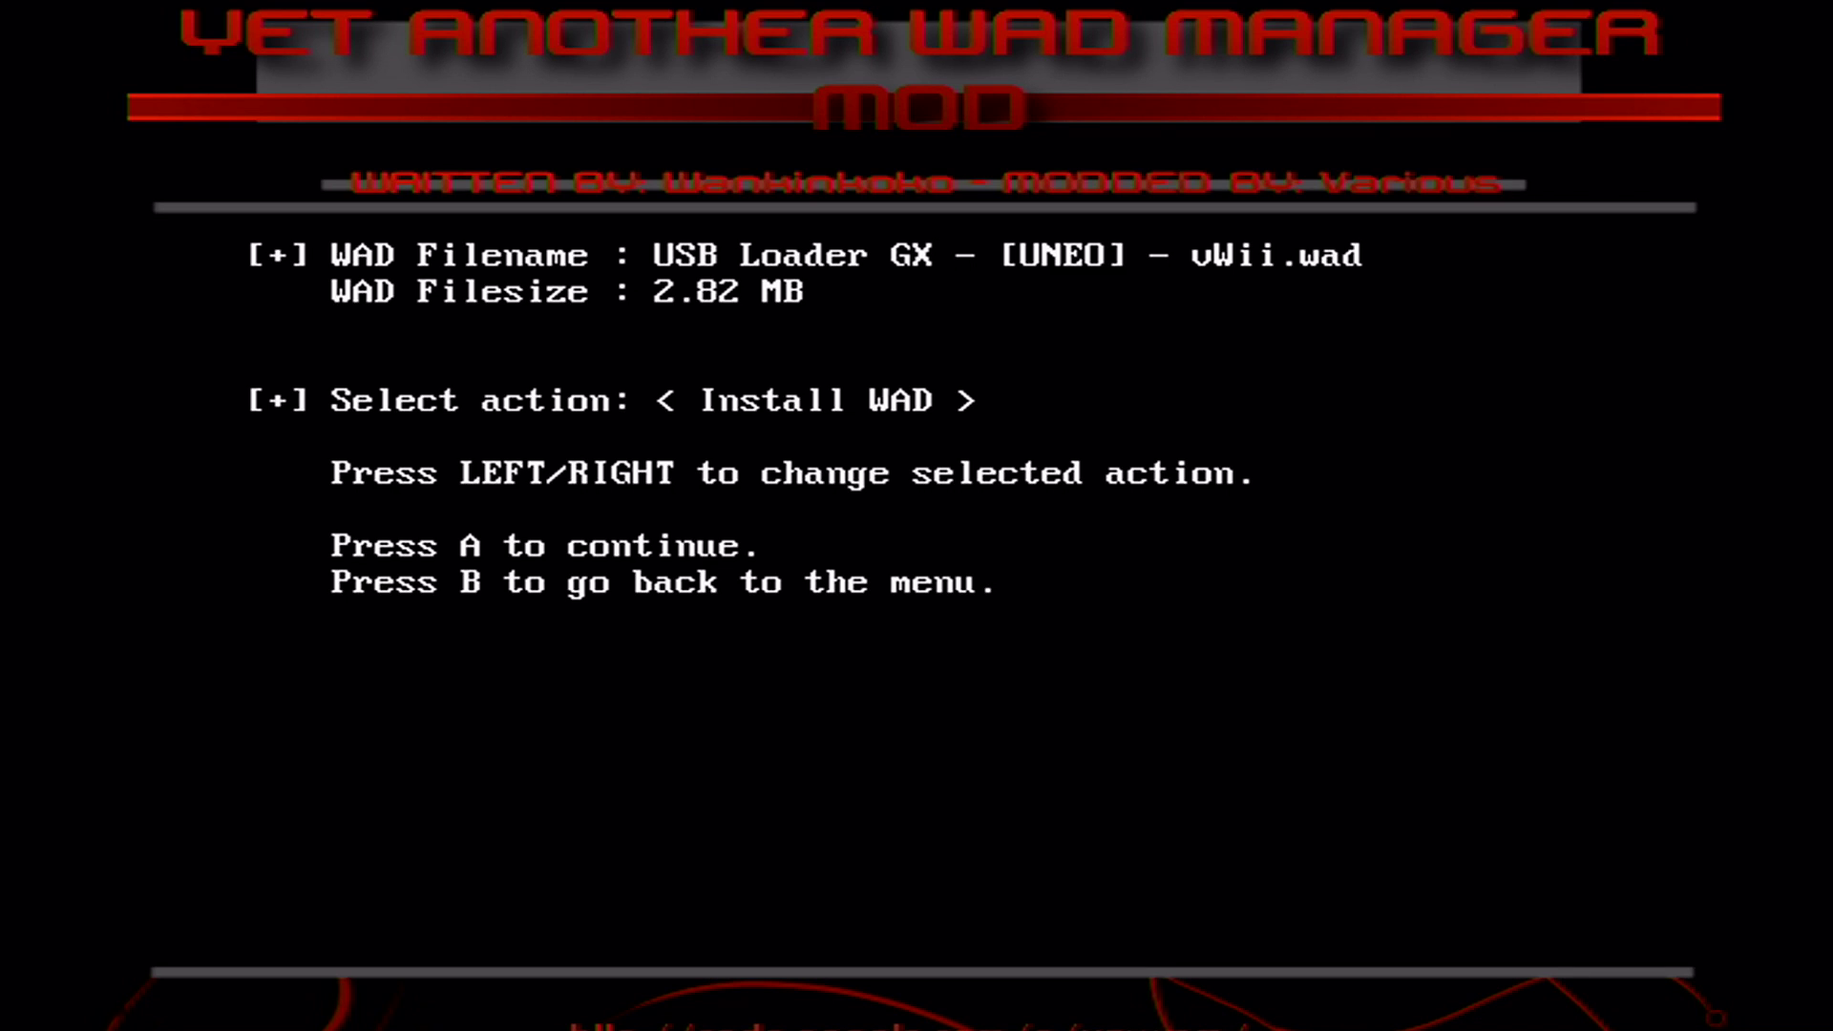
key(Return)
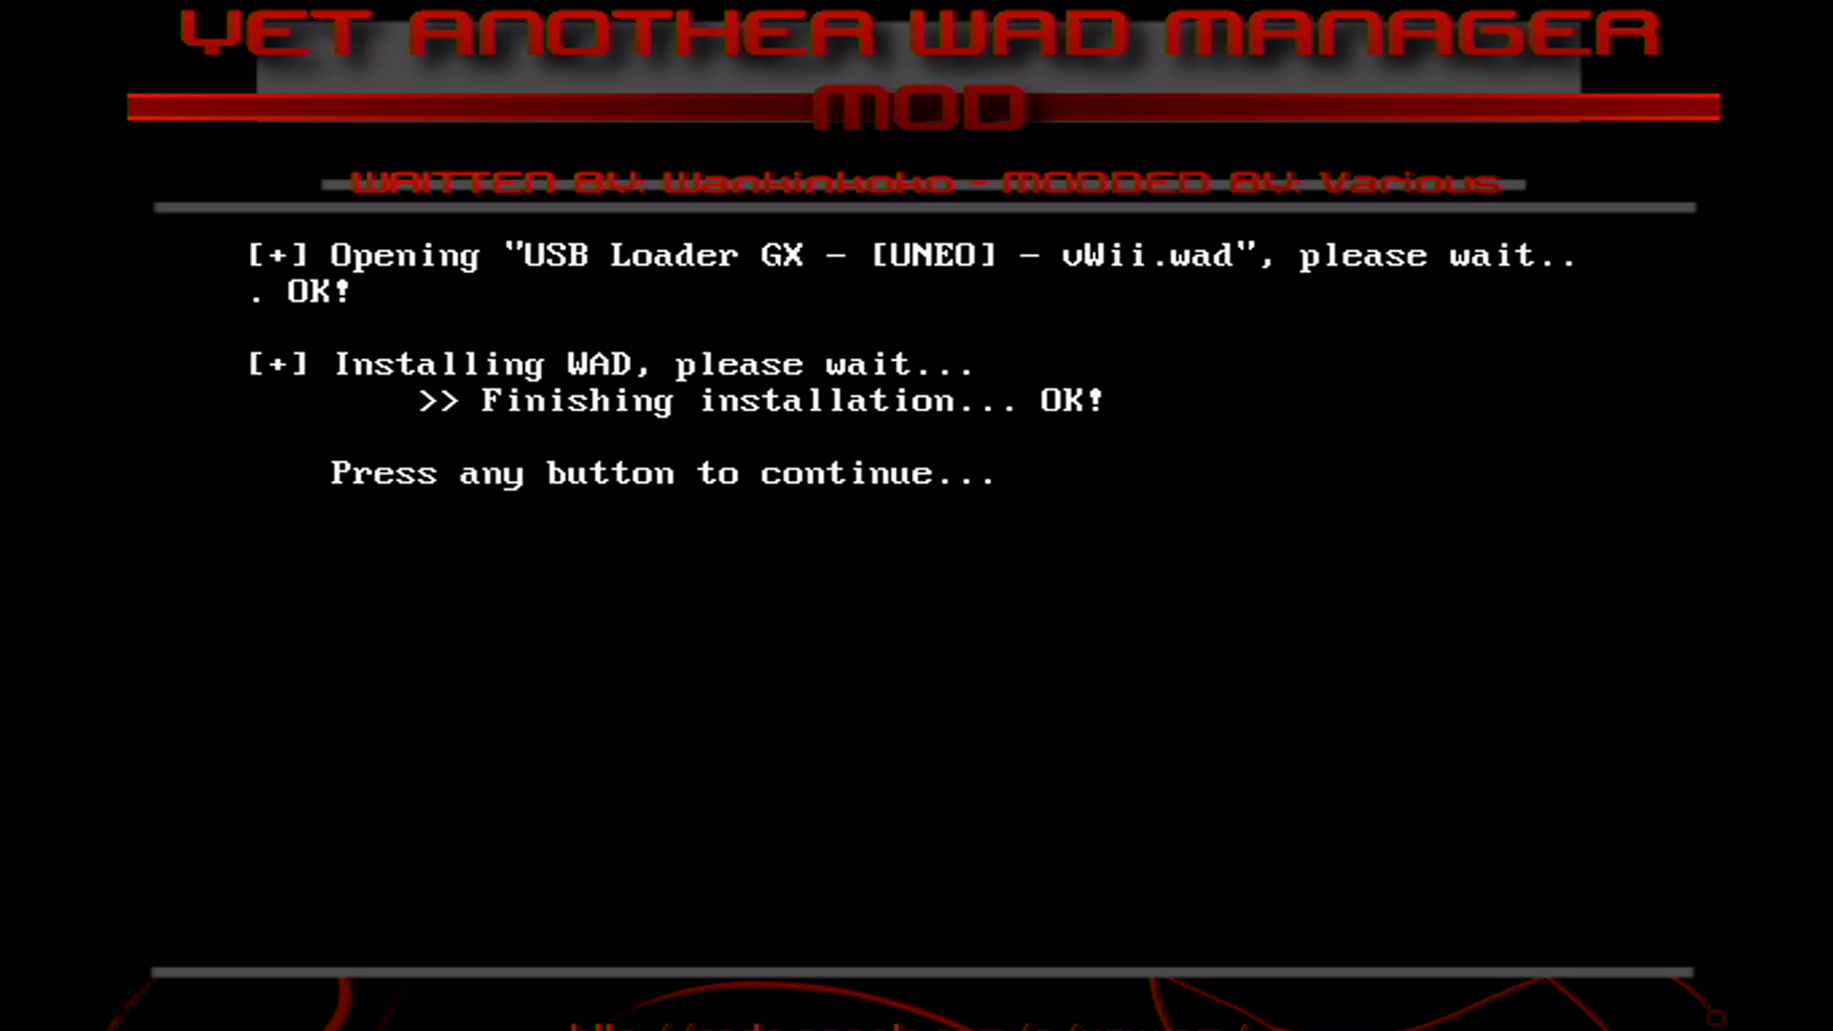
key(Return)
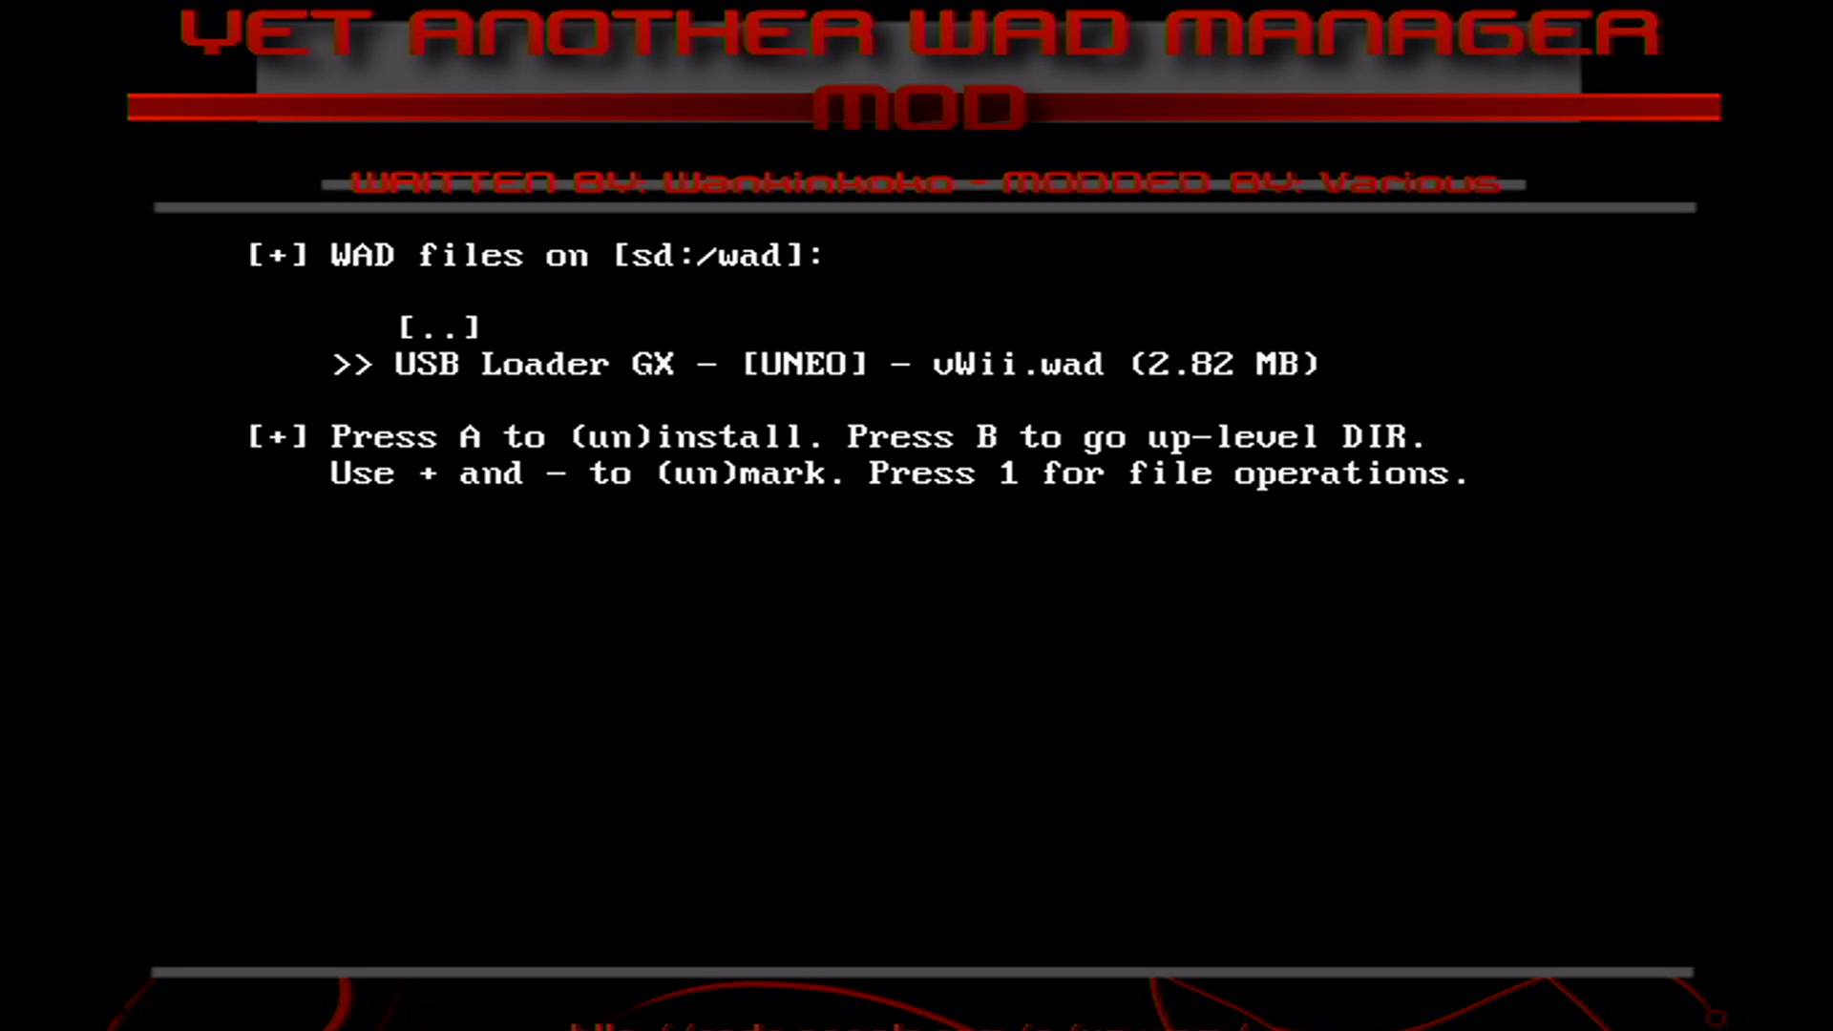
key(Home)
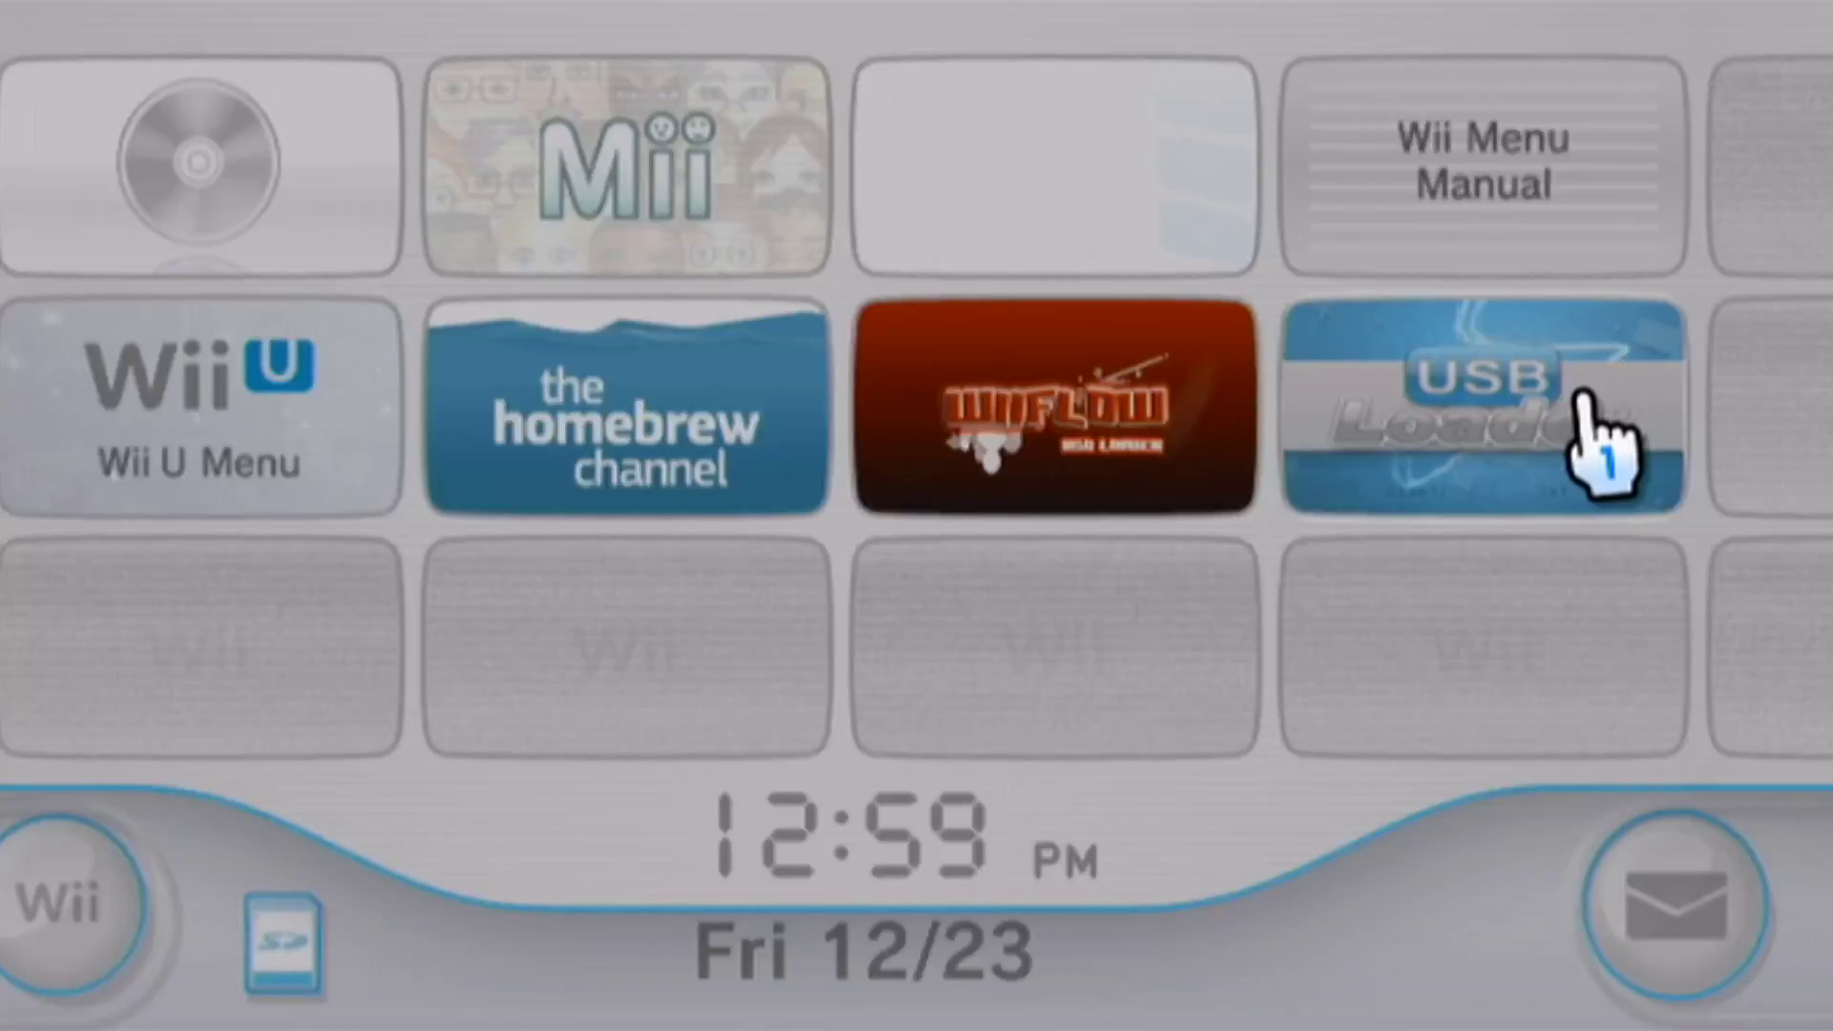
Step: Launch the USB Loader GX channel from the Wii Menu and browse through its pages of games
click(1577, 427)
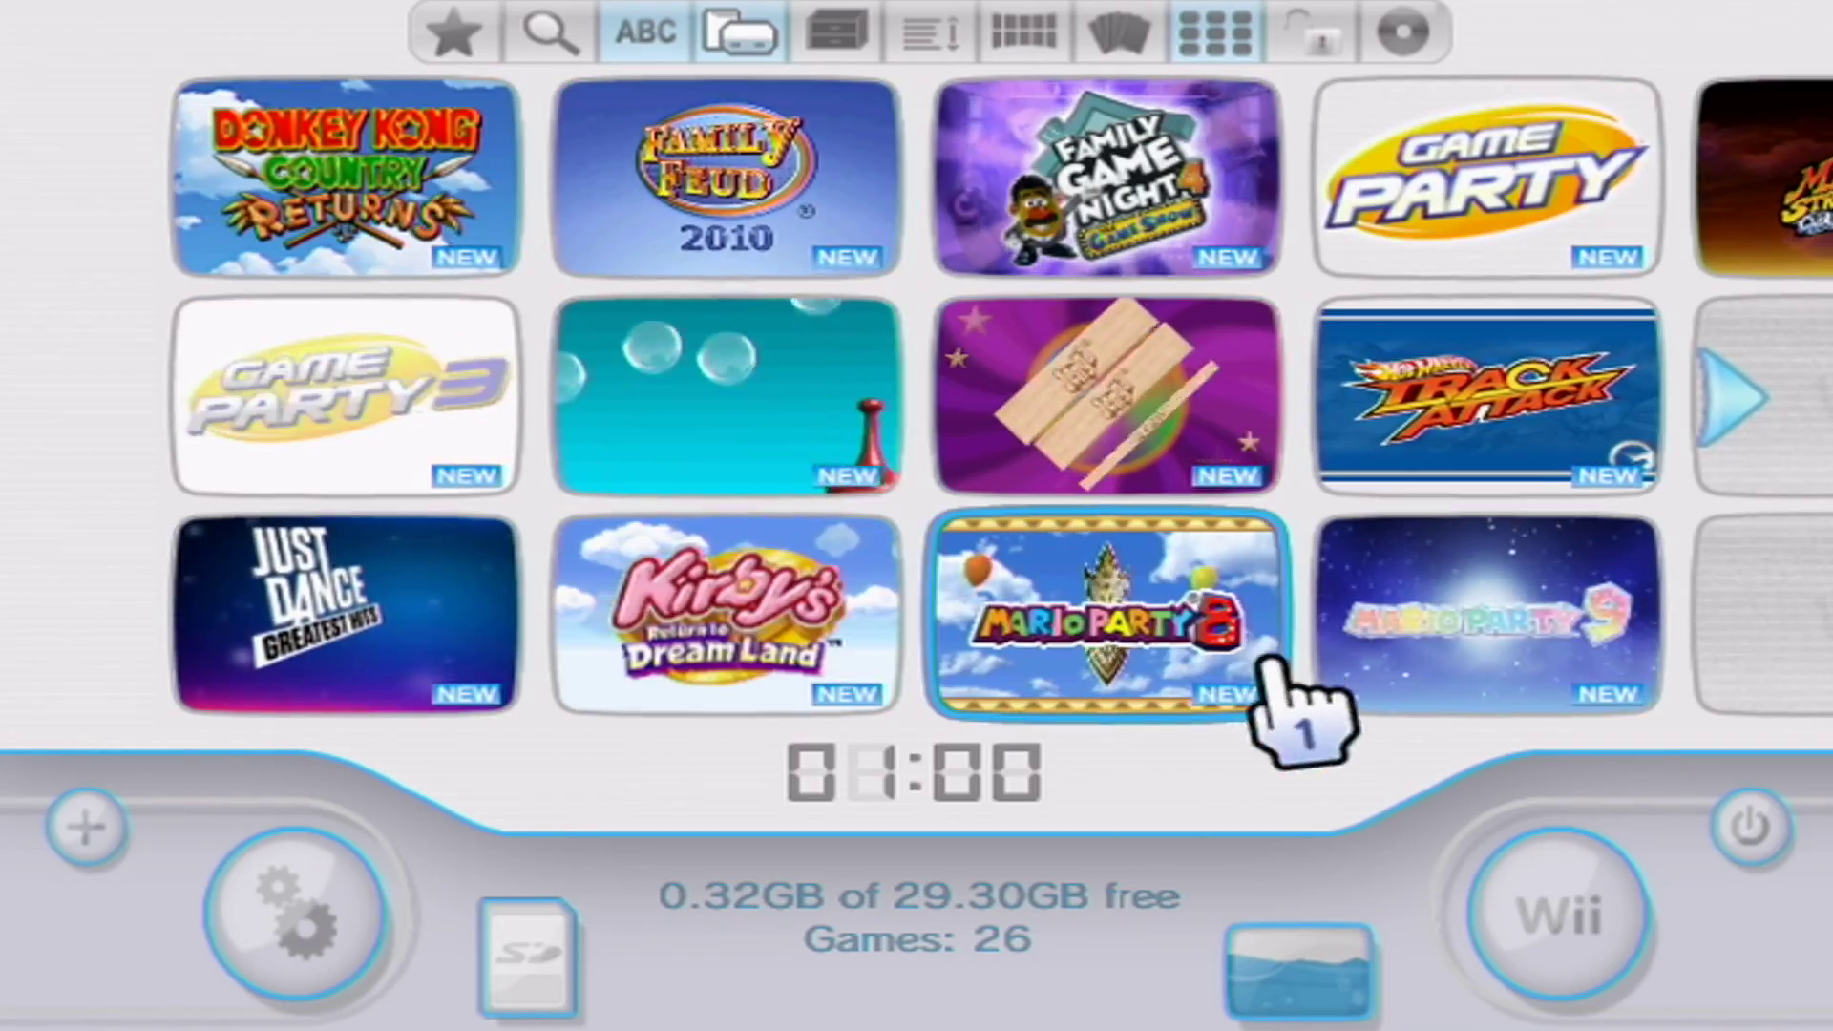
key(Right)
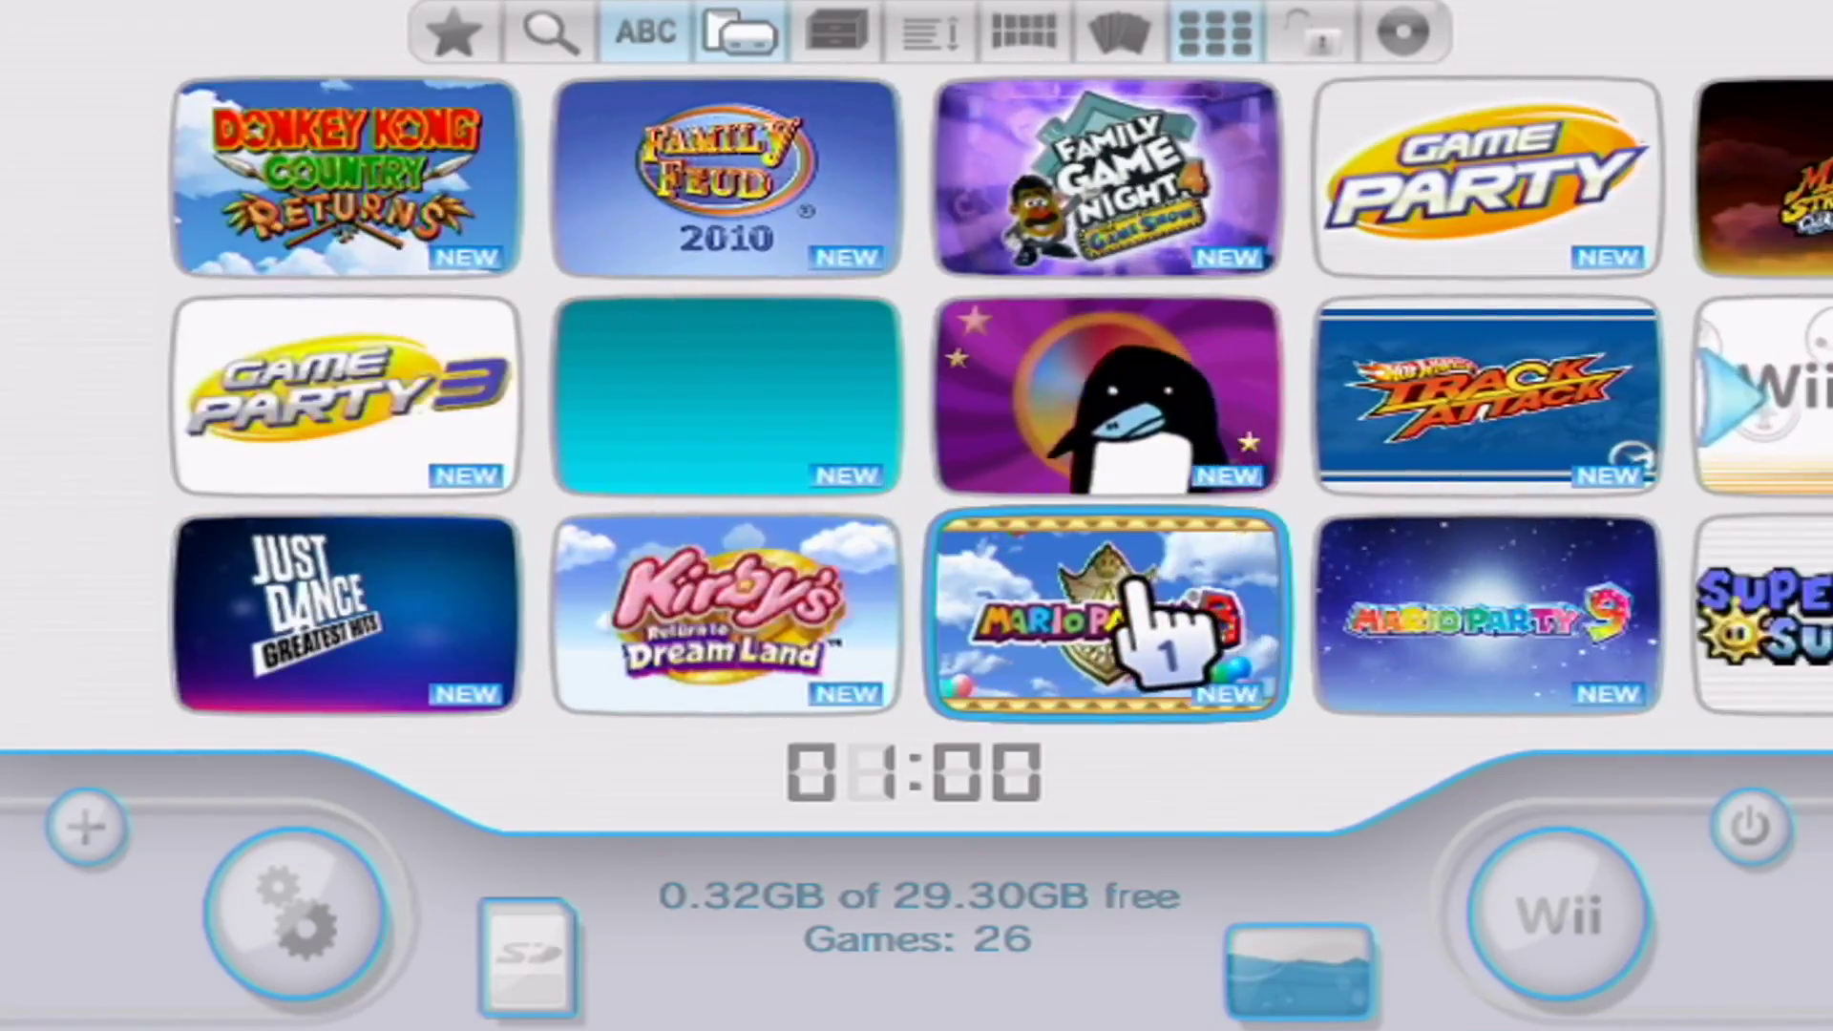
key(Right)
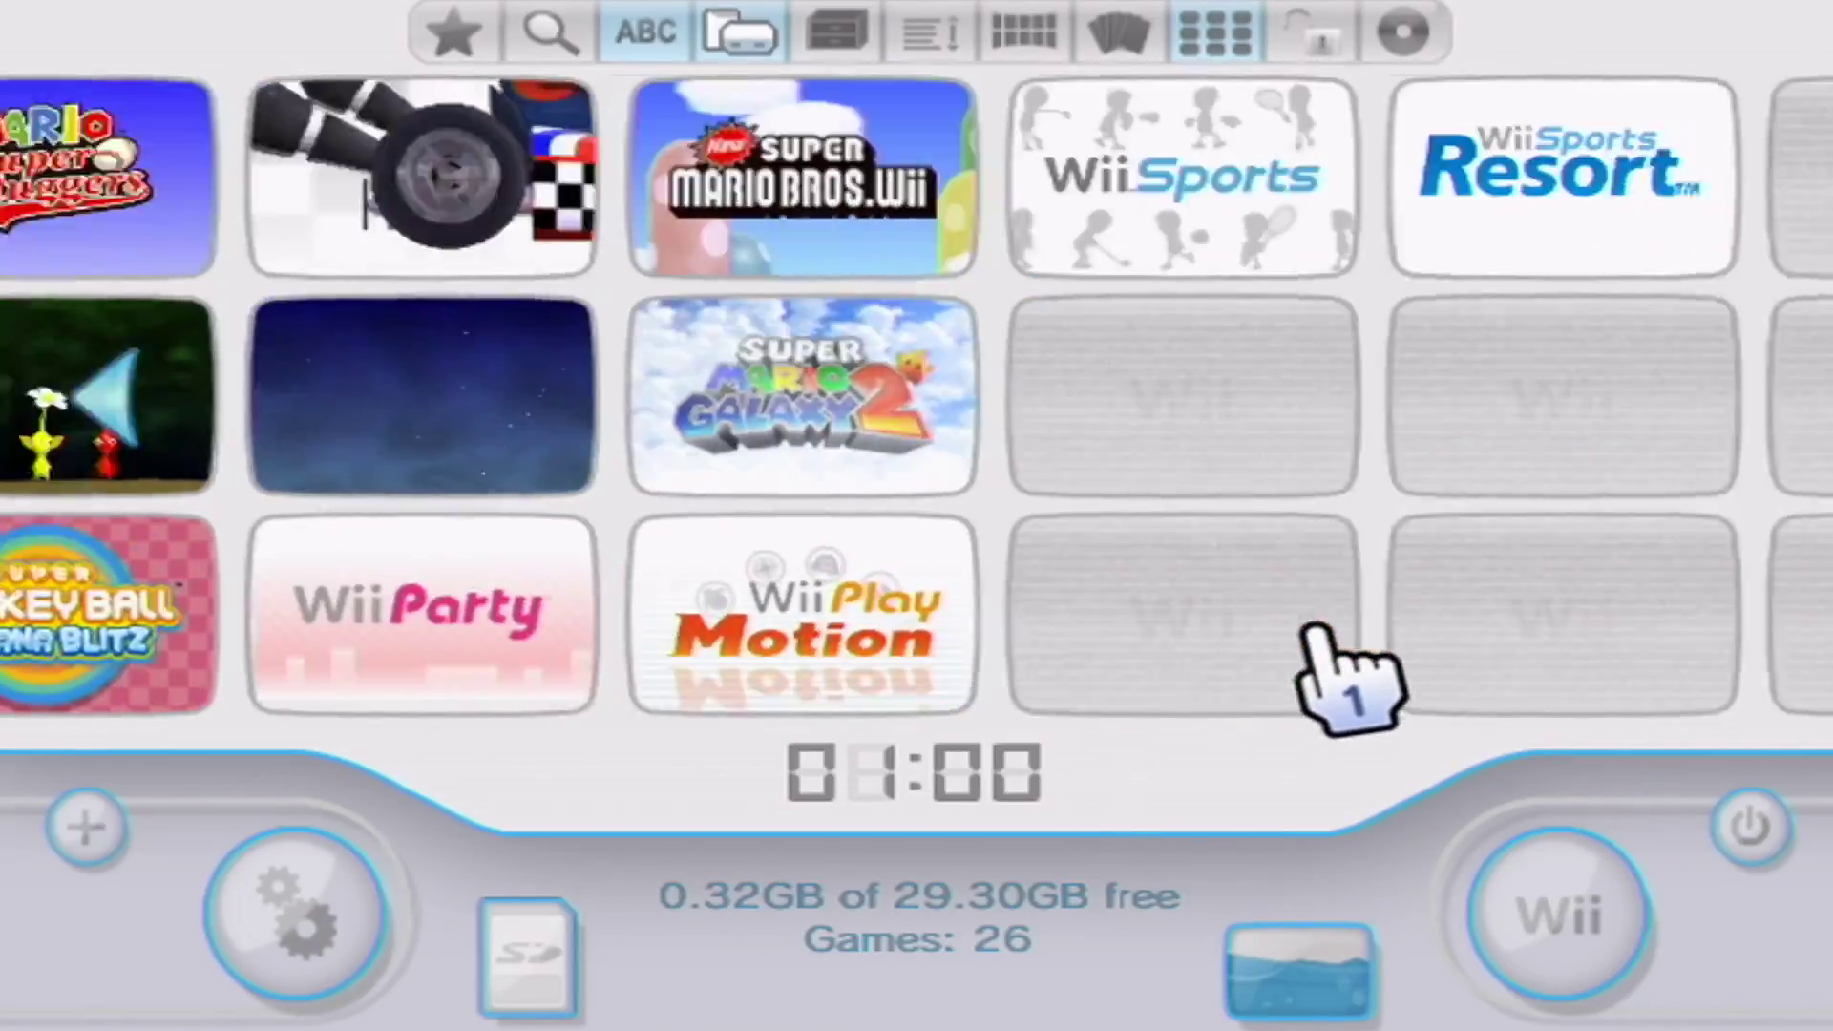
key(Left)
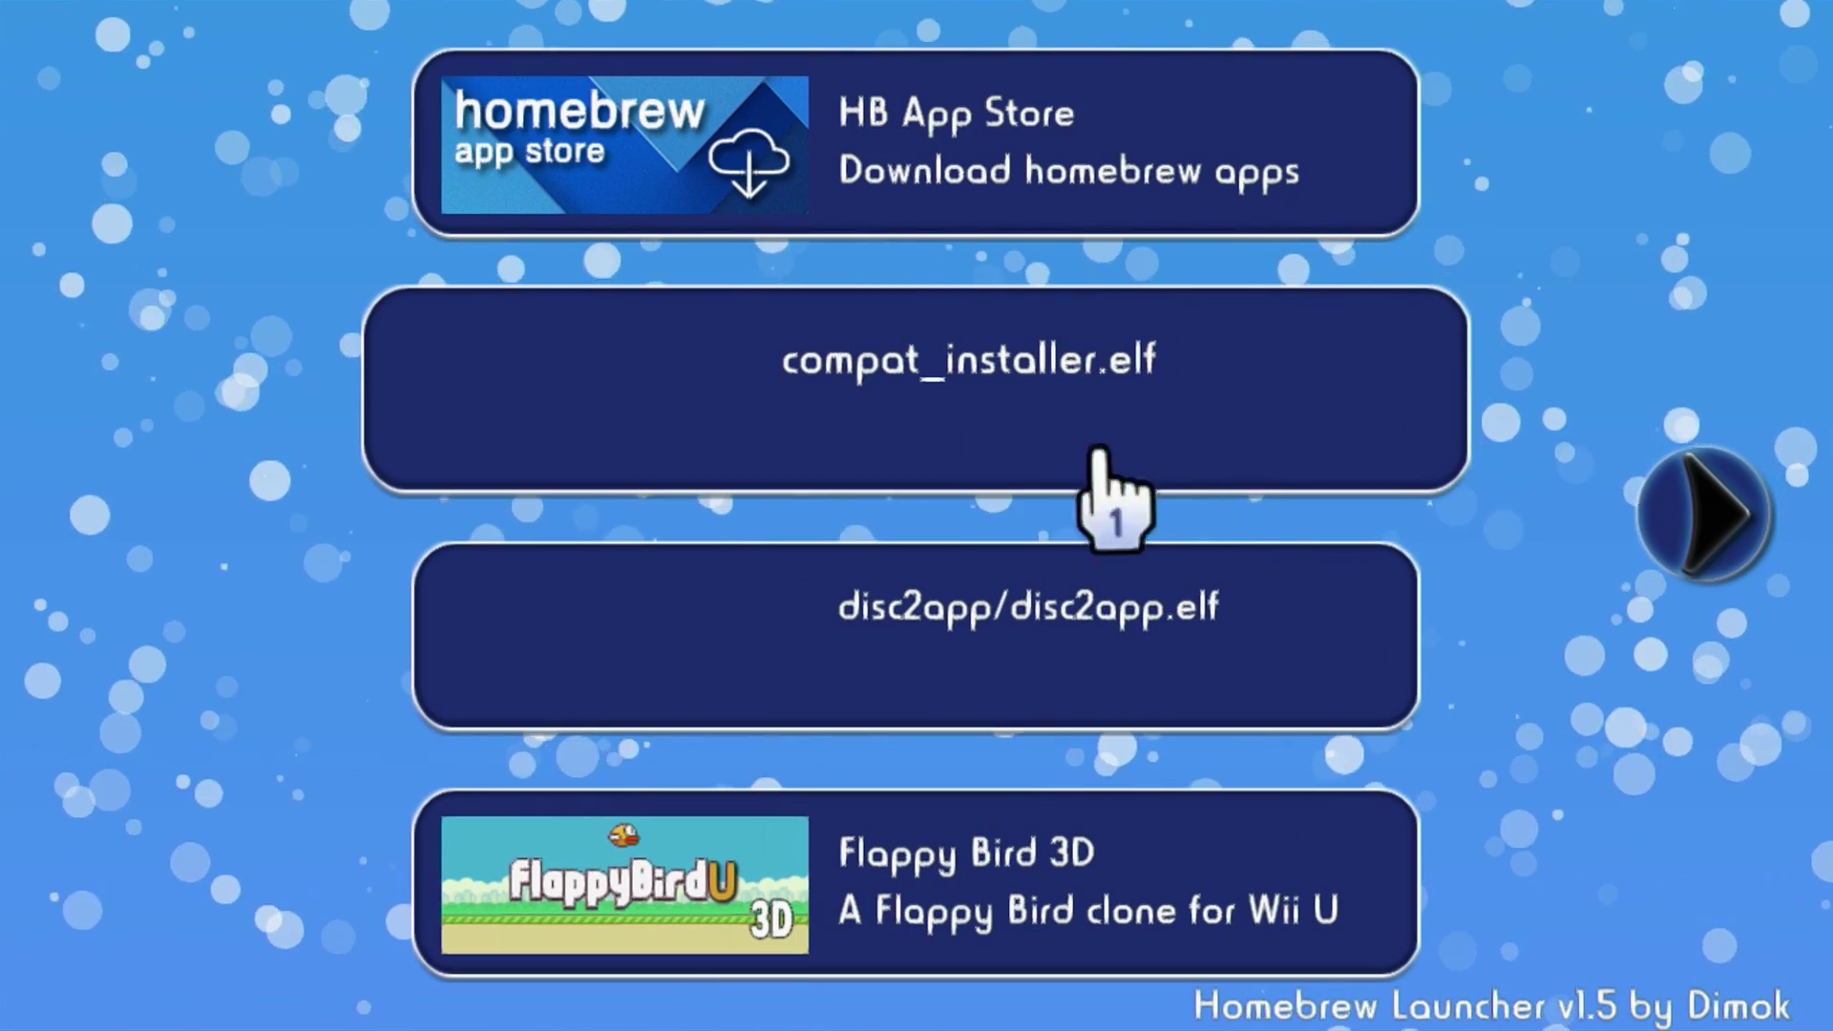
Step: Switch to the Wii U Homebrew Launcher and load WUP Installer GX2 from its last page of apps
click(1666, 467)
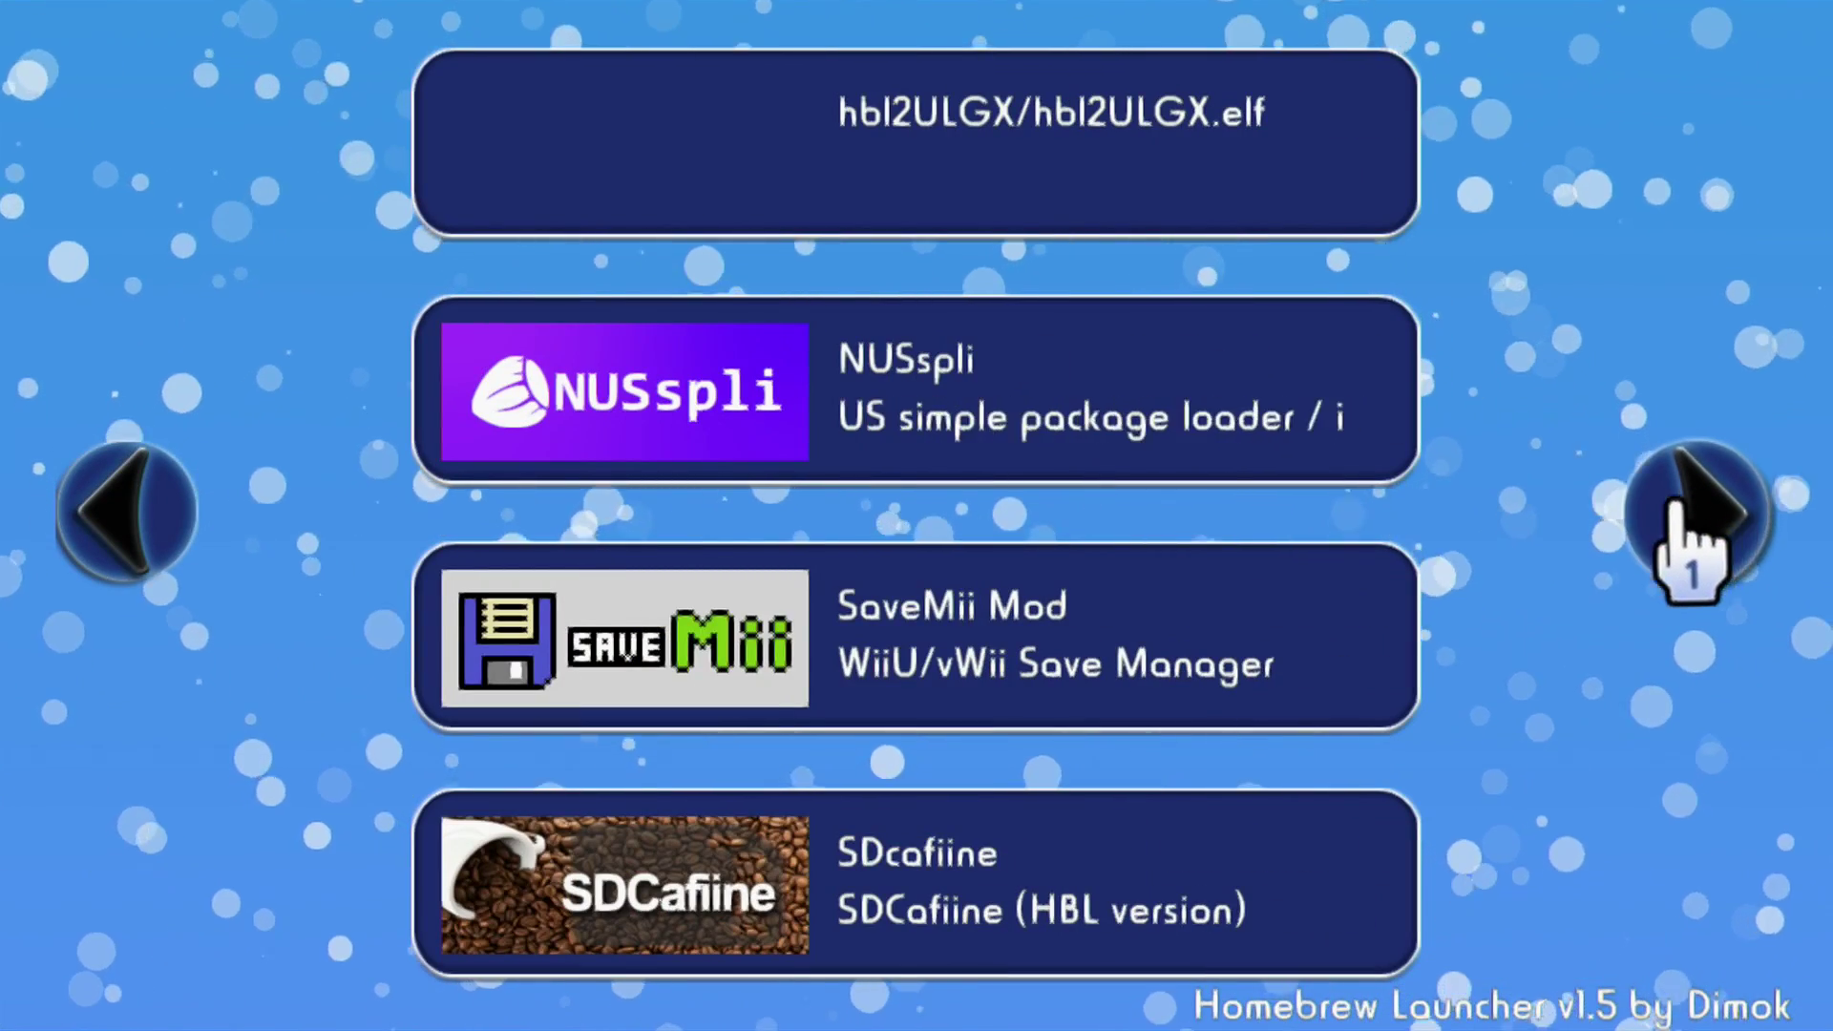
click(1719, 525)
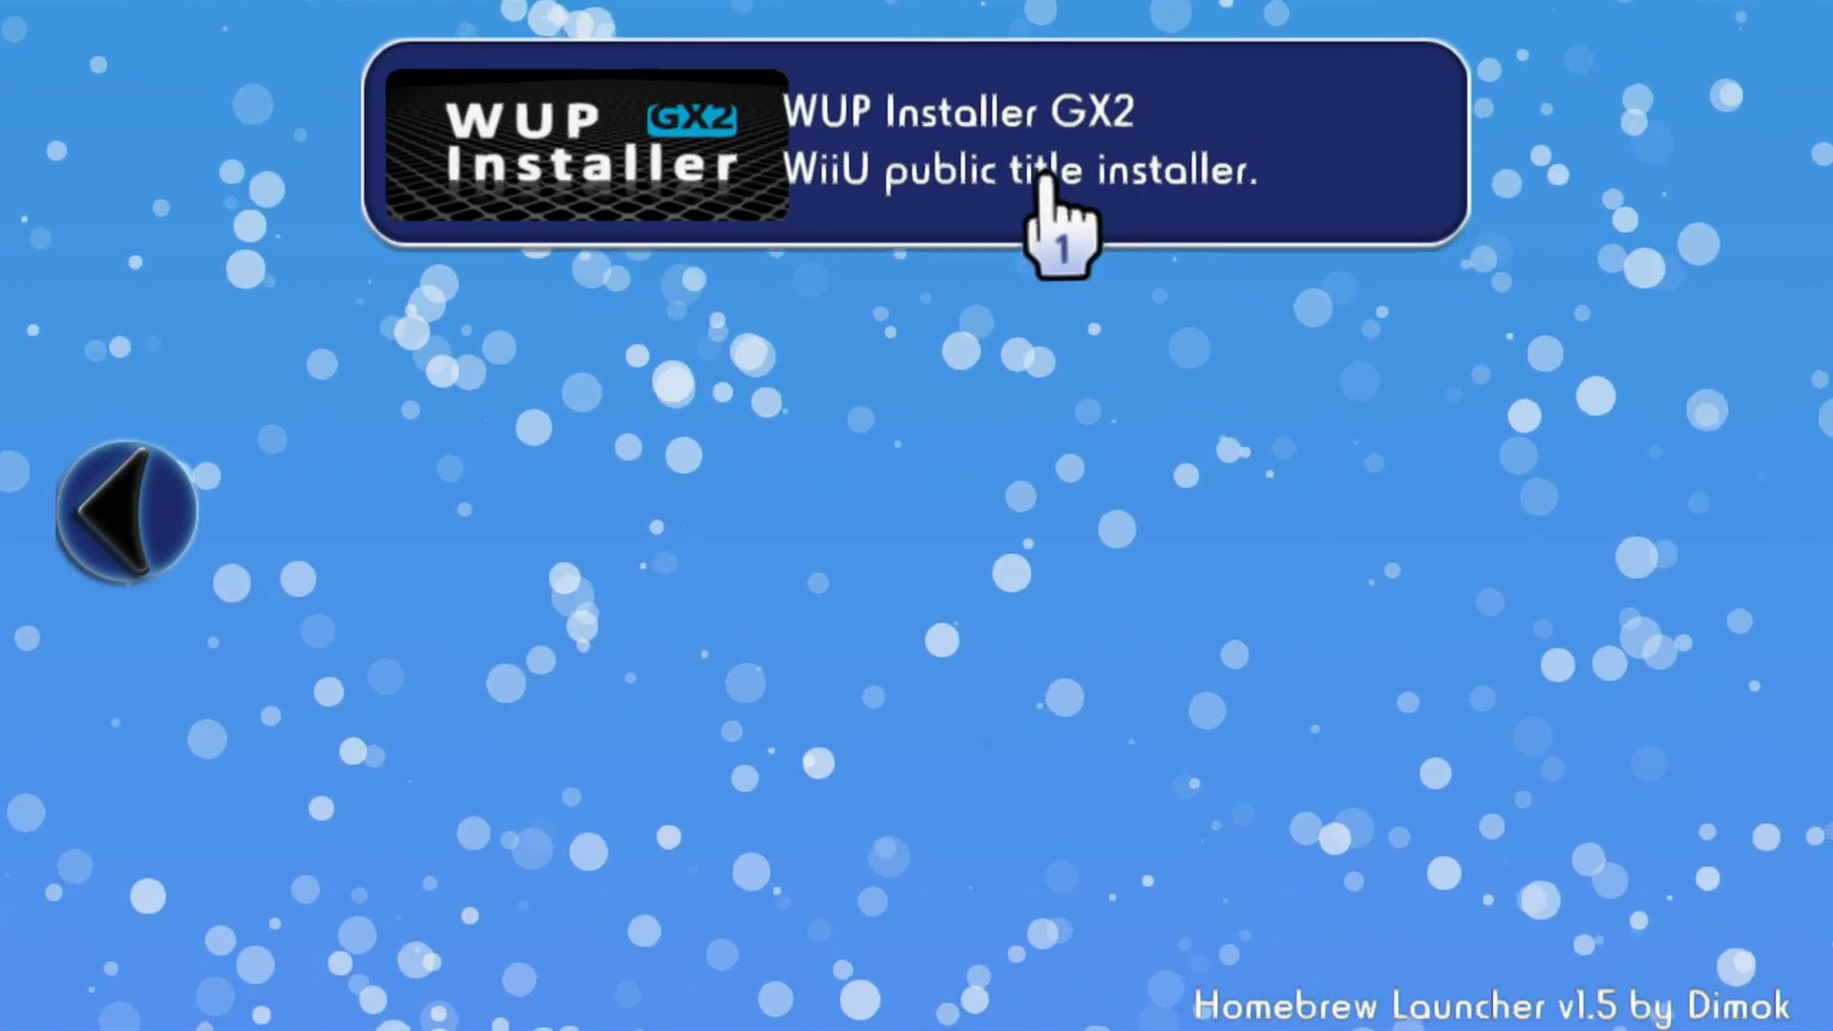
click(1106, 196)
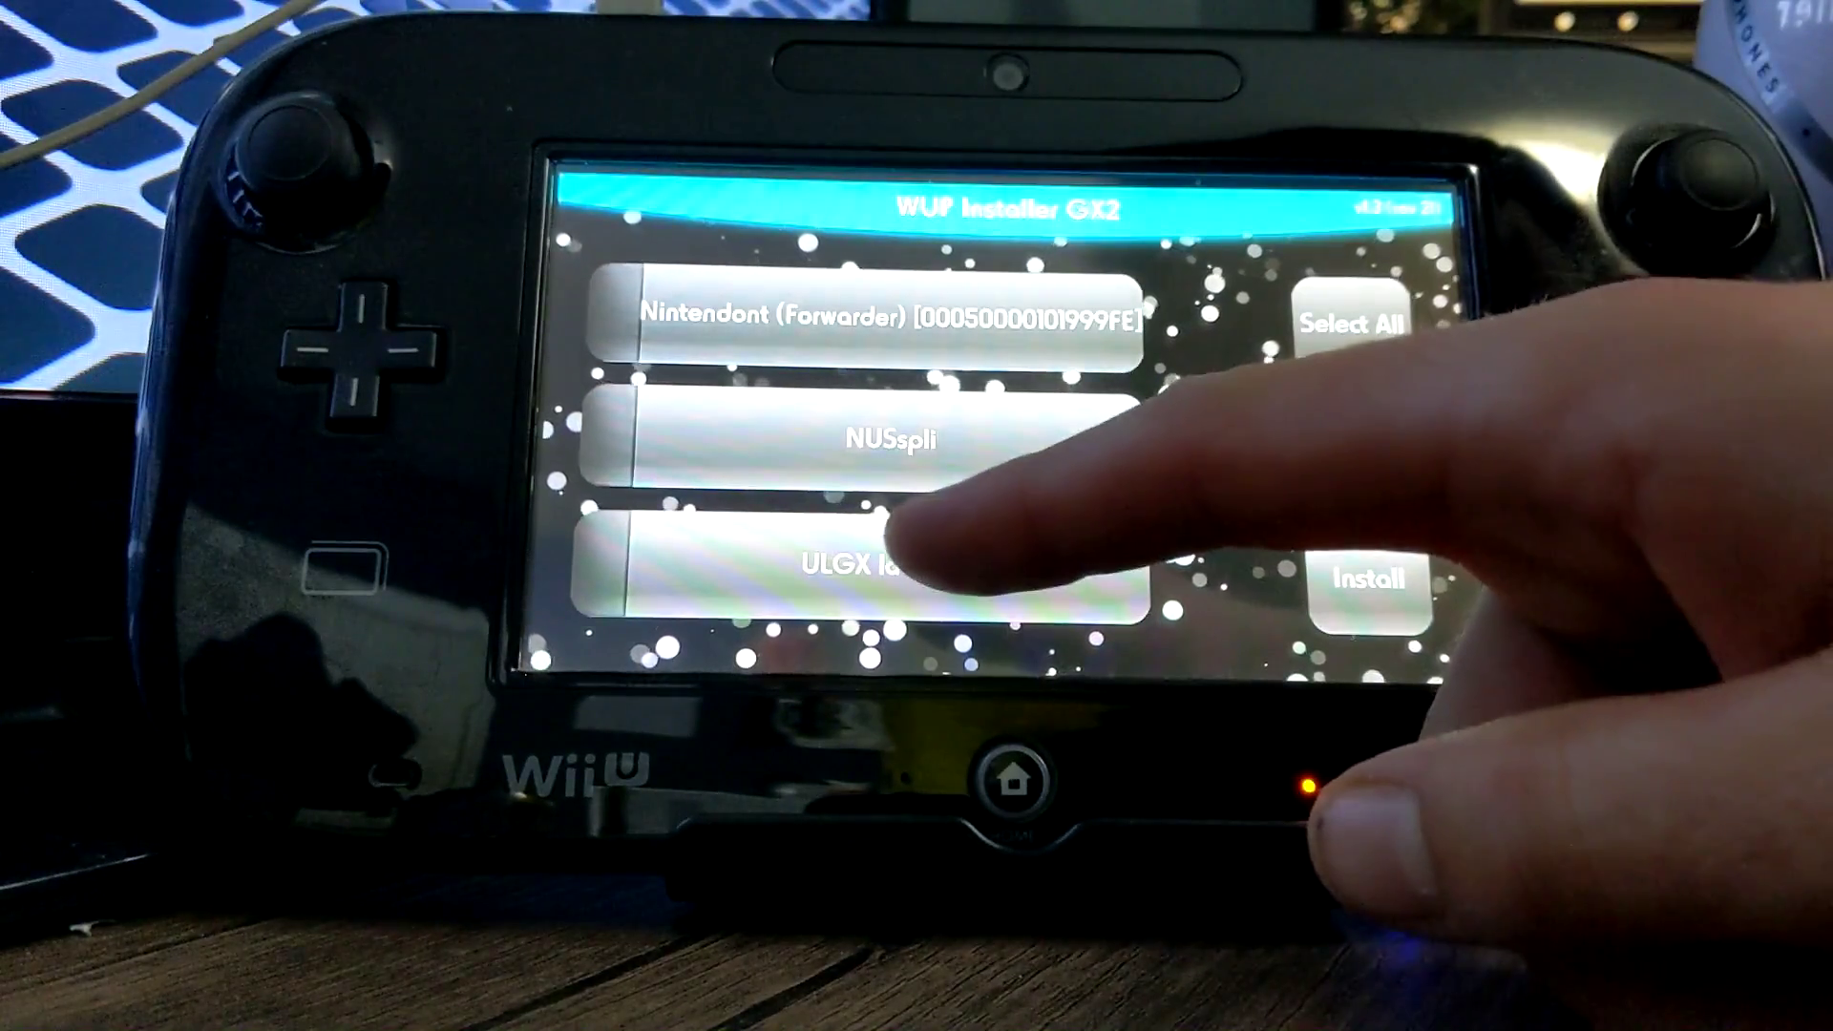
Step: Install the ULGX launcher package to Nand and start USB Loader GX from the Wii U Menu
click(903, 558)
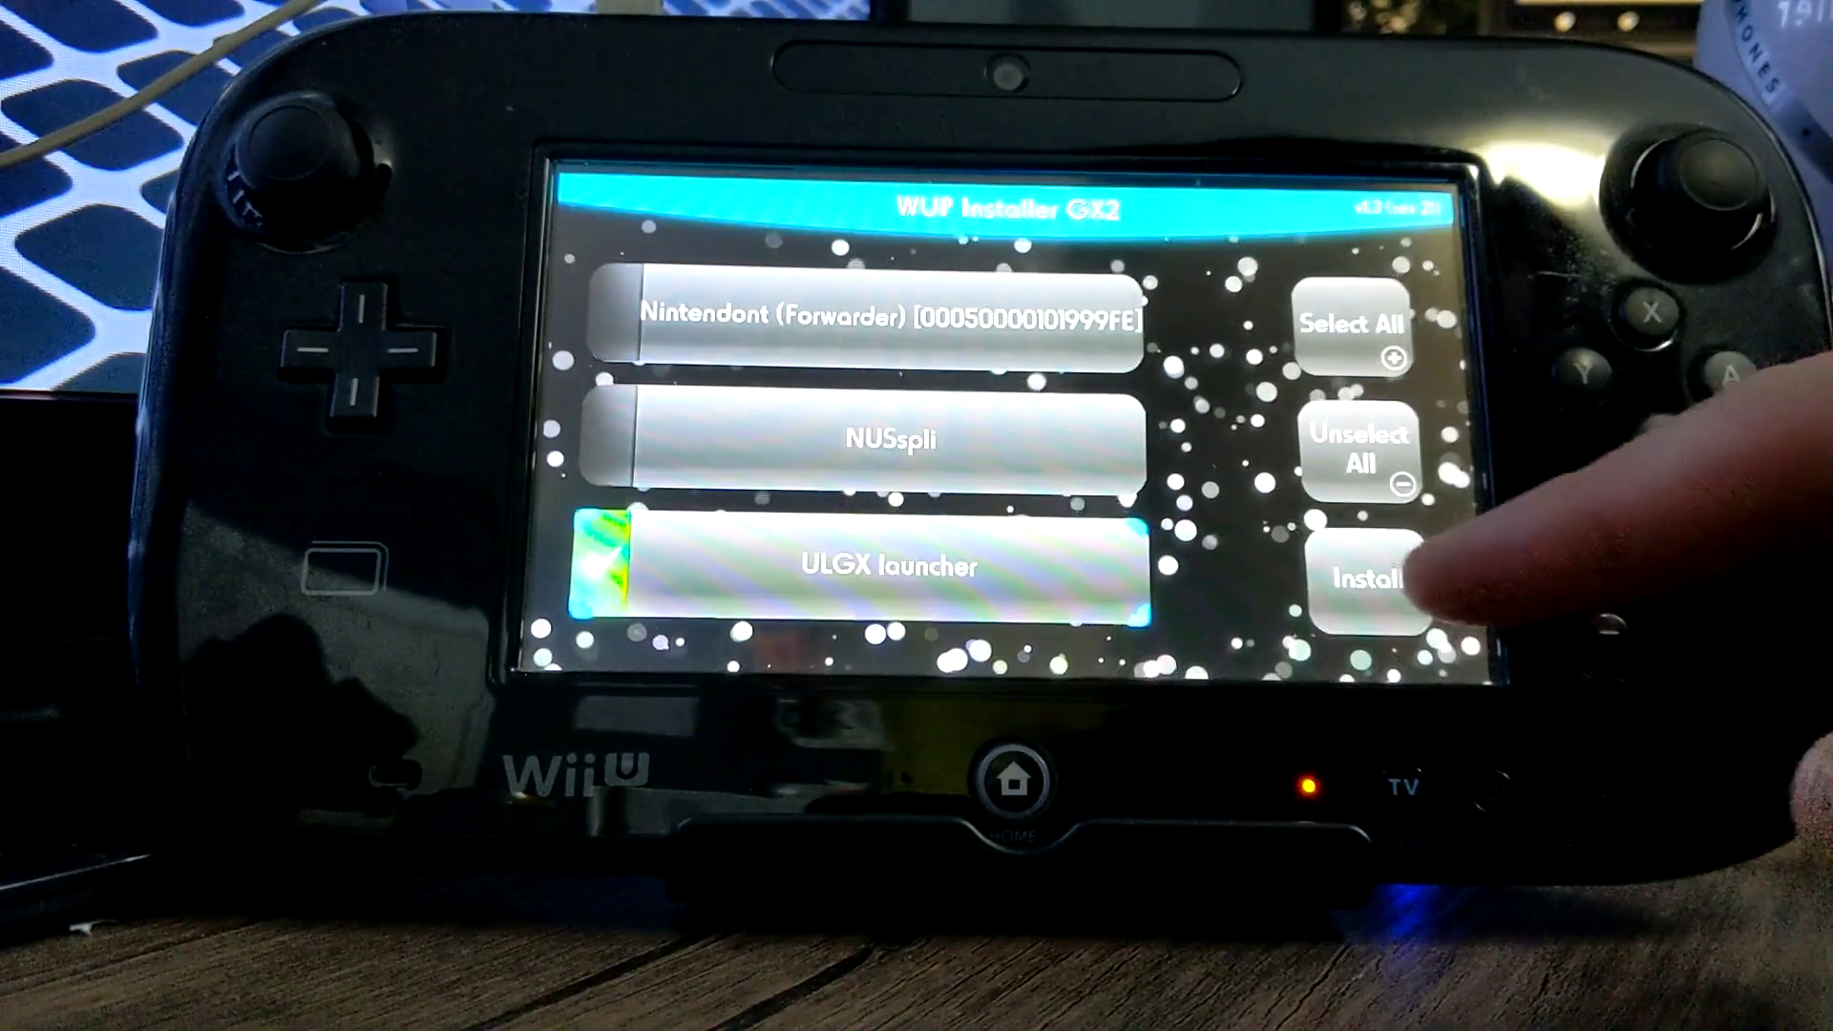
click(1368, 577)
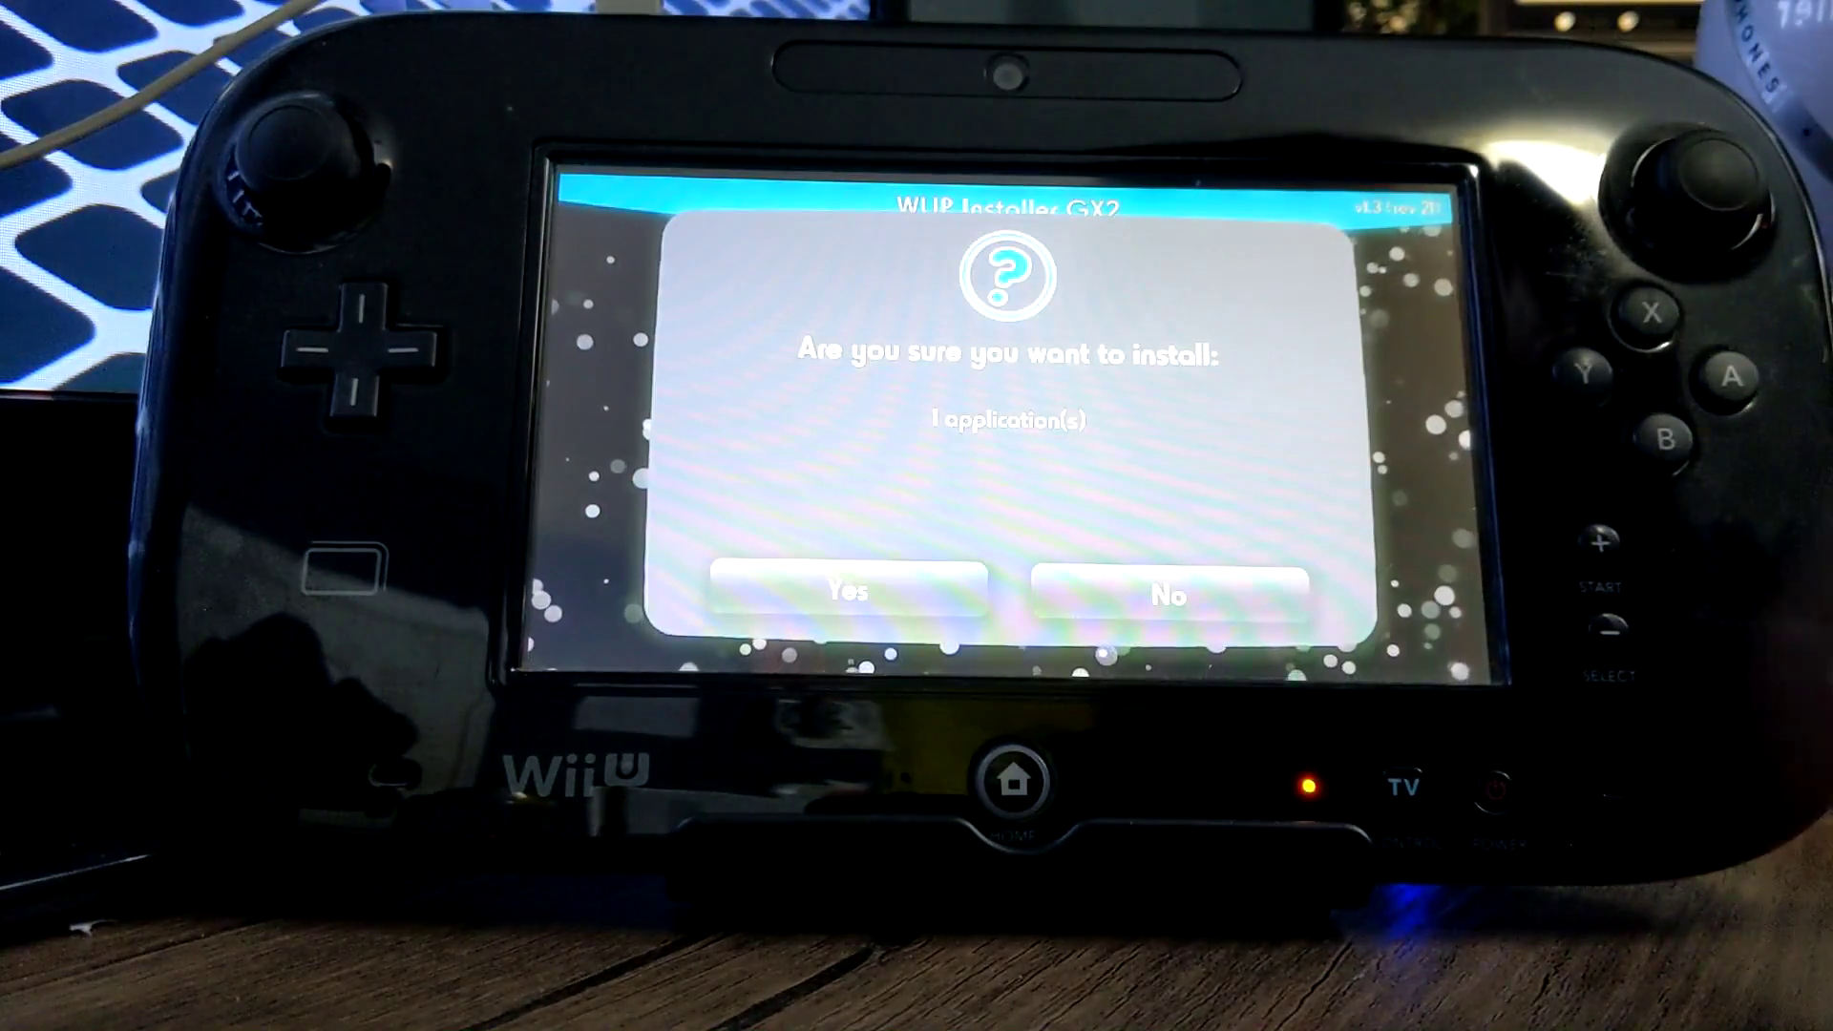
click(892, 592)
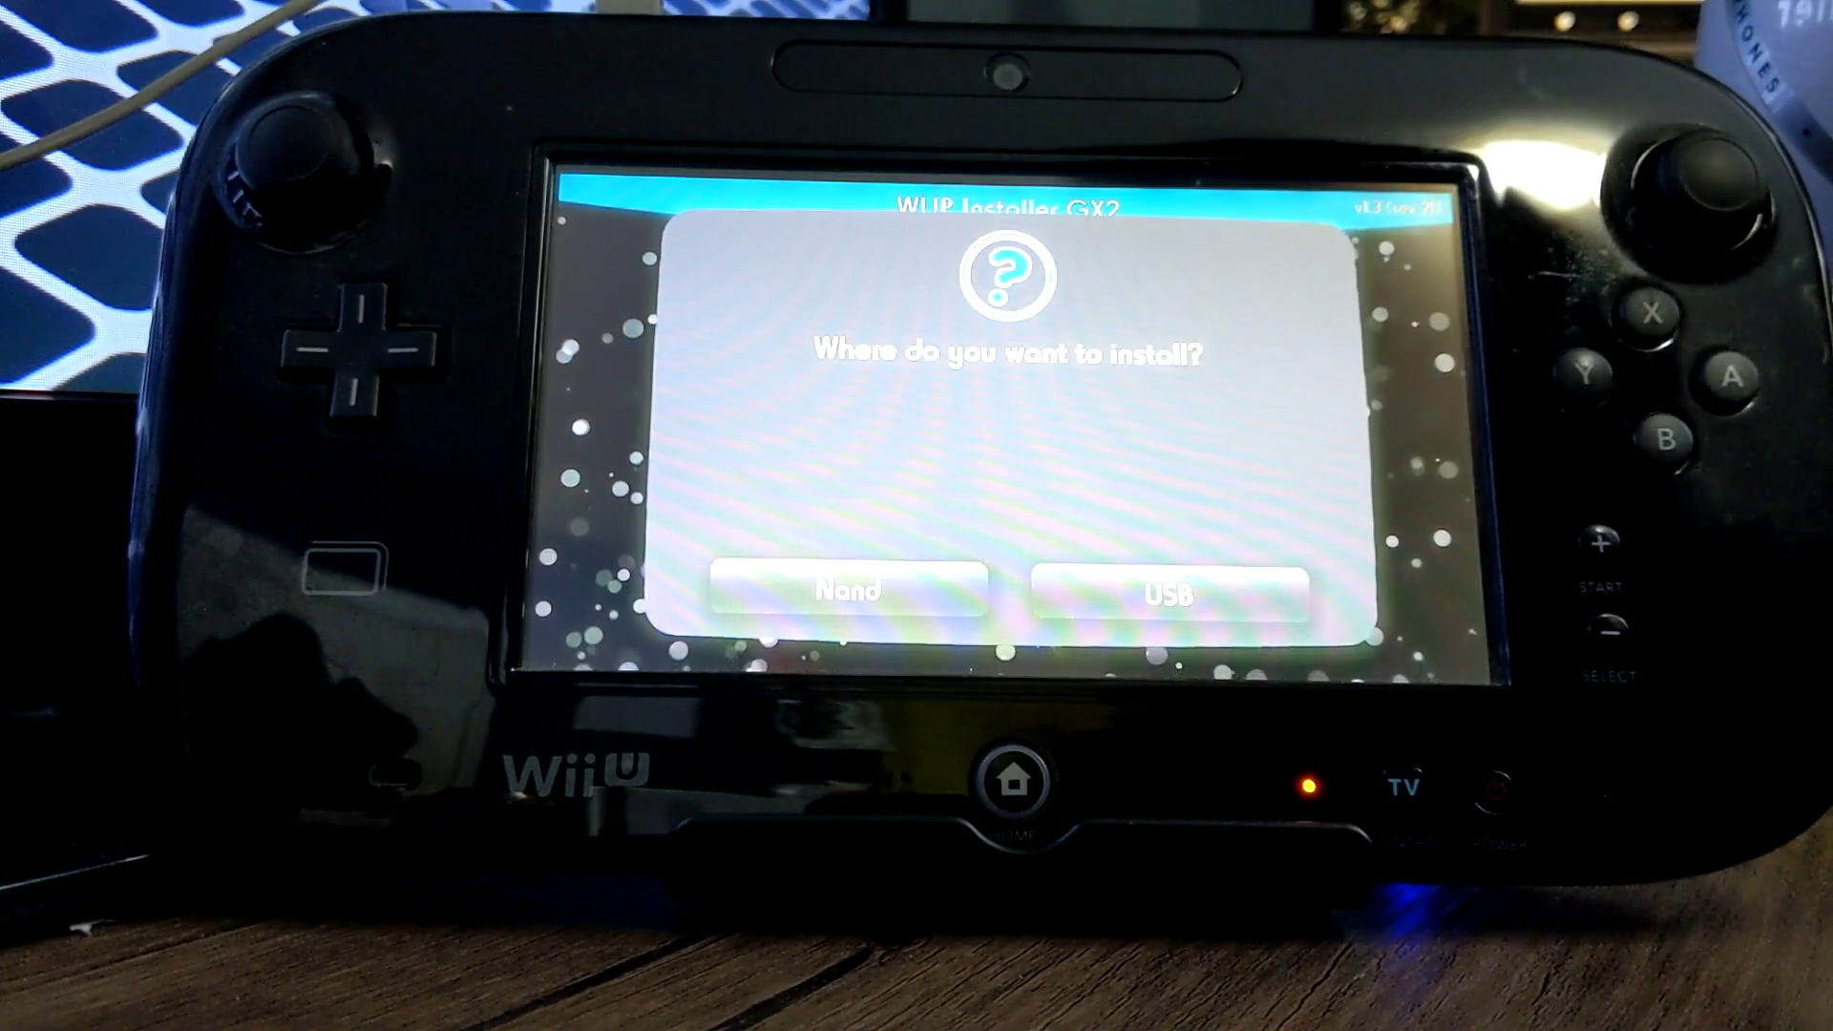
click(848, 589)
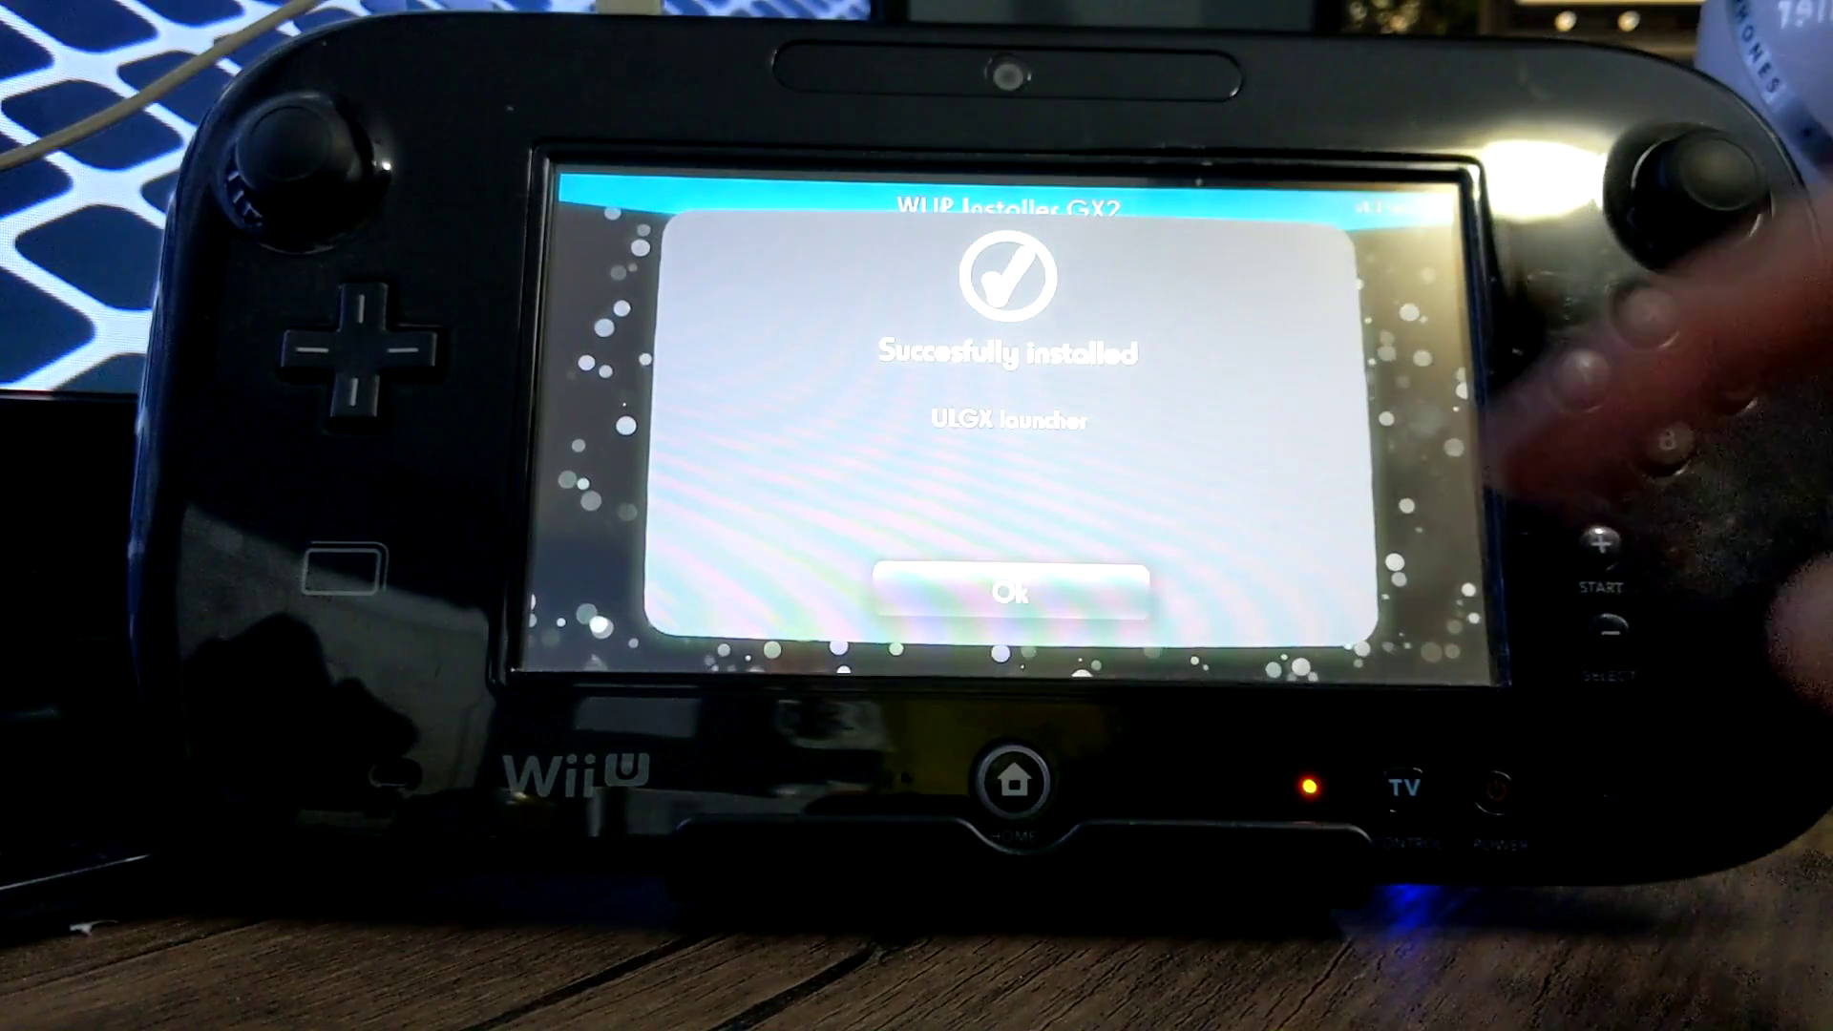
click(1012, 590)
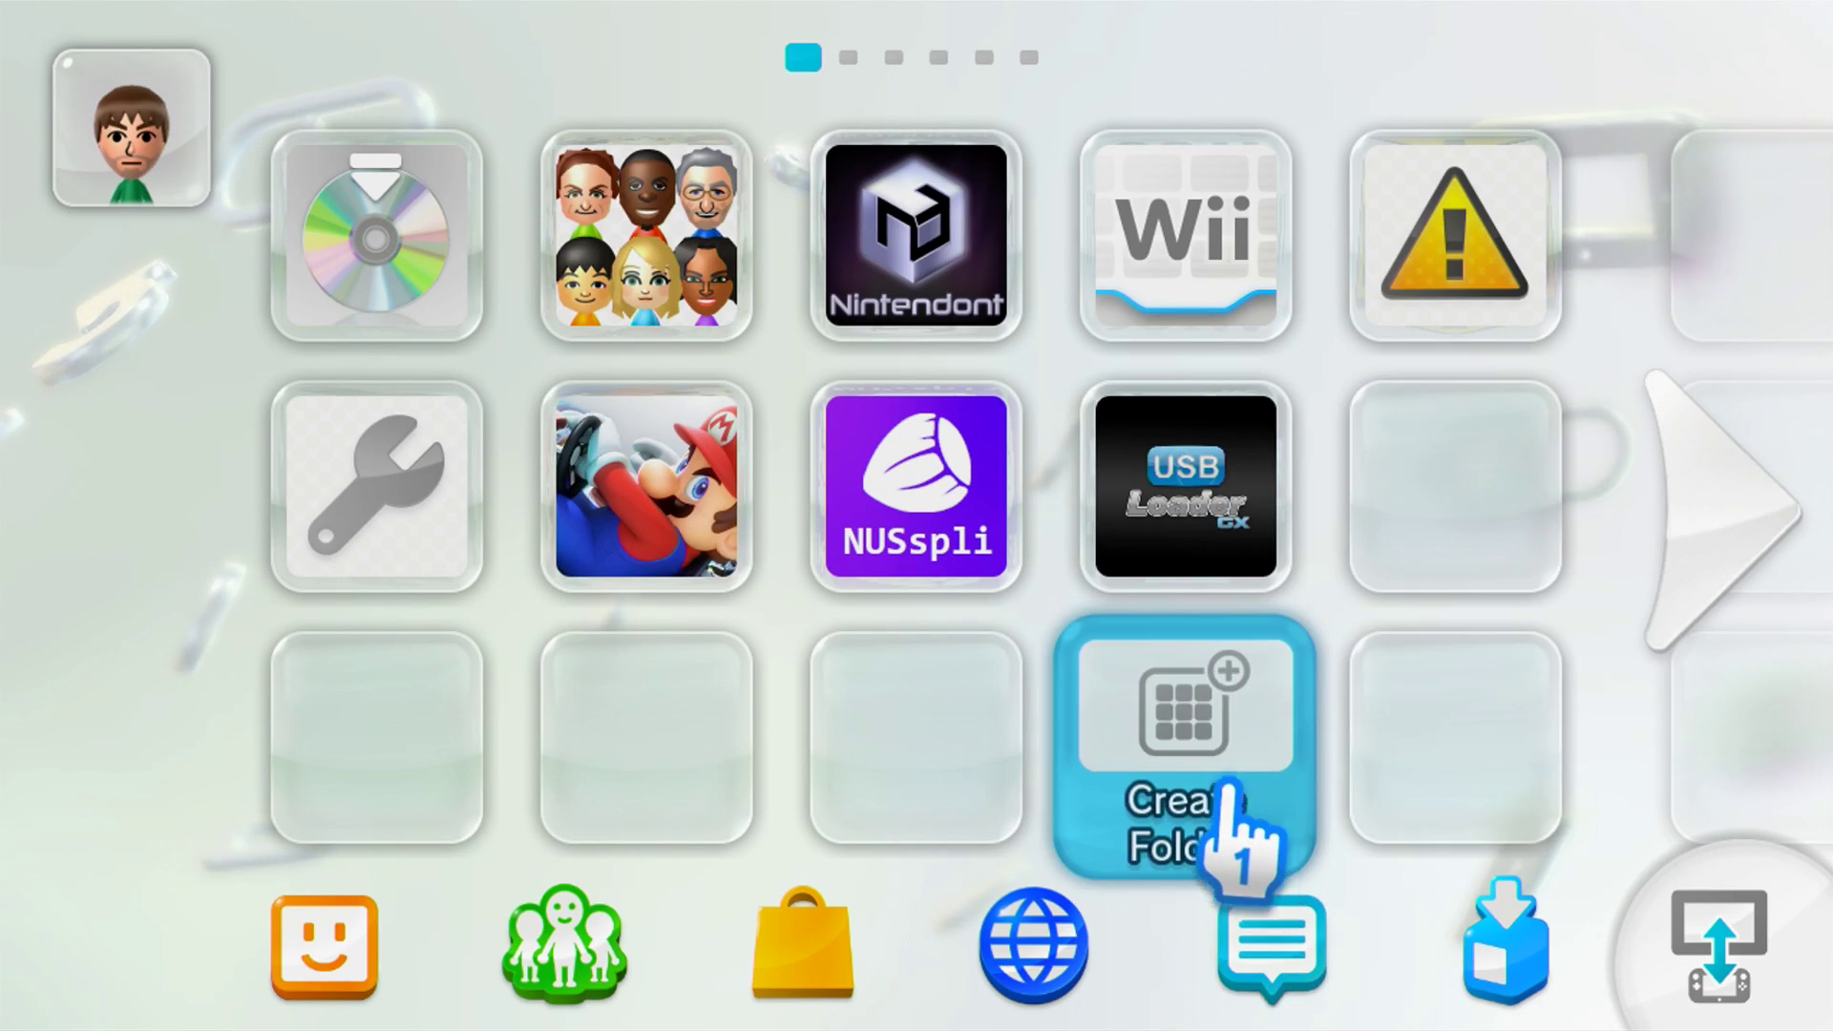
click(1208, 451)
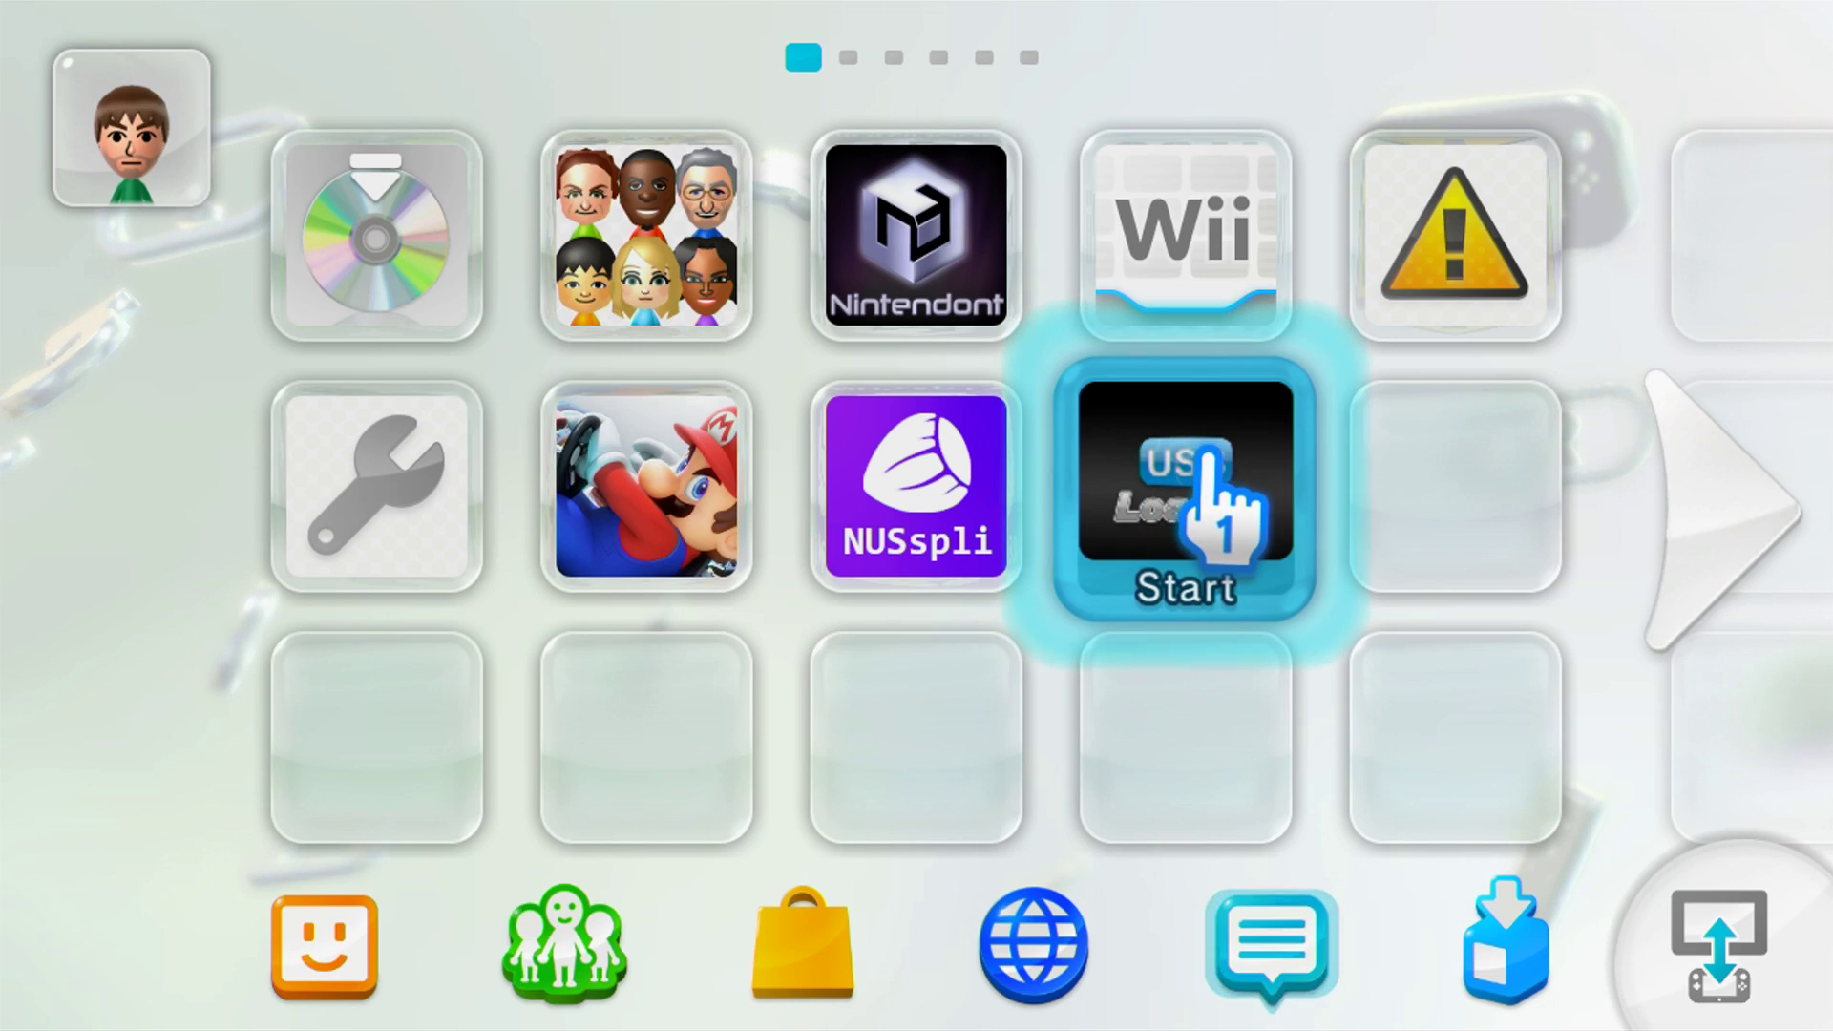